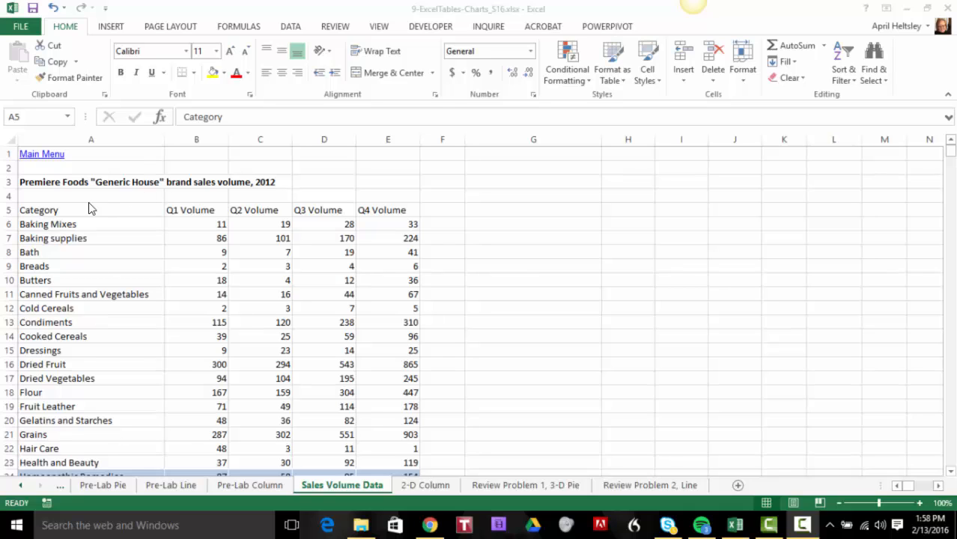
# Delete the contents of the Total row (A50:E50) below the sales volume data
pyautogui.click(66, 210)
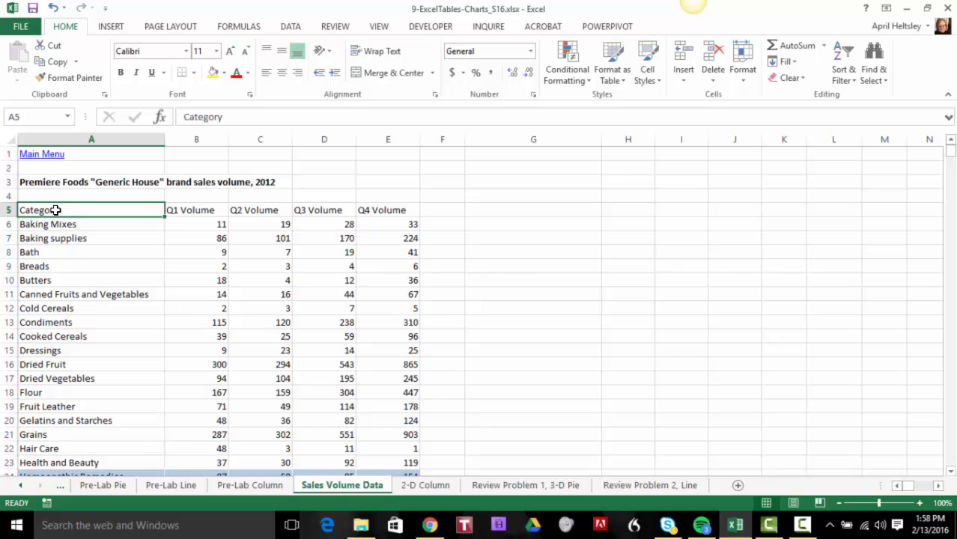
pyautogui.moveTo(56, 210); pyautogui.dragTo(34, 359)
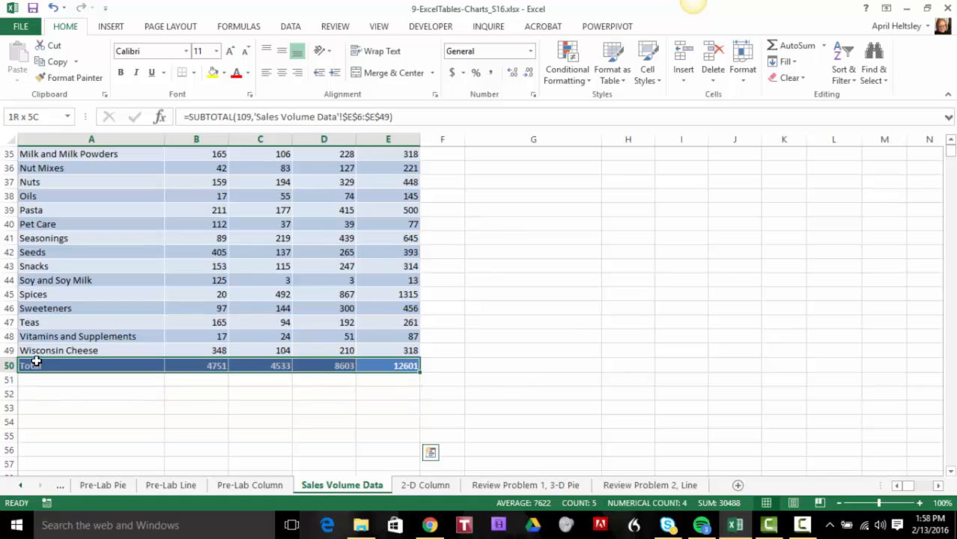
pyautogui.press('Delete')
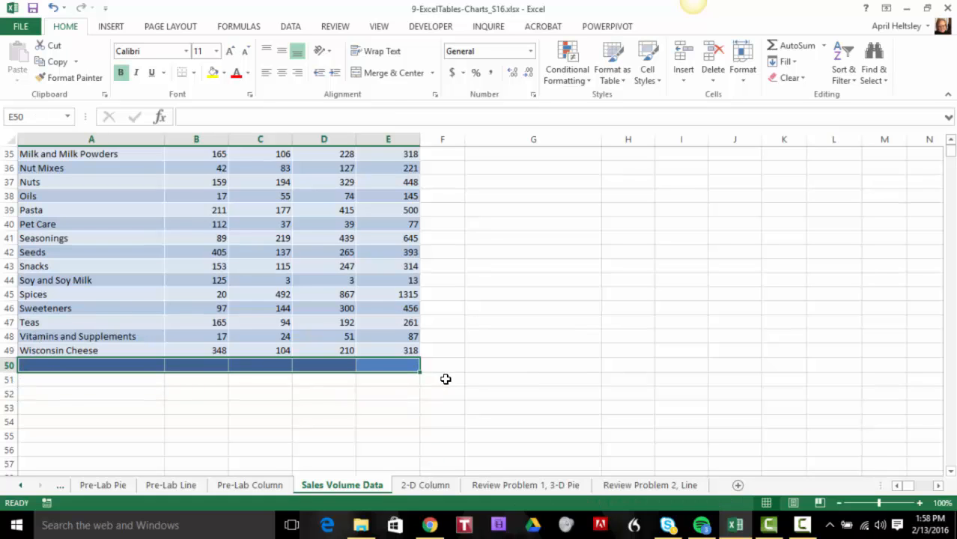
# Clear the formats from the shaded rows in A23:E50
pyautogui.click(445, 385)
pyautogui.moveTo(411, 367); pyautogui.dragTo(28, 338)
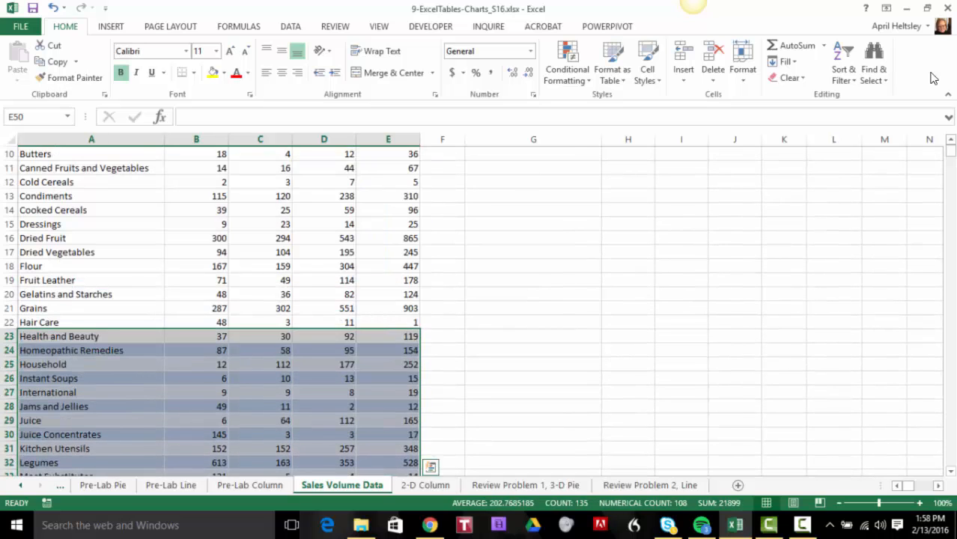
pyautogui.click(794, 78)
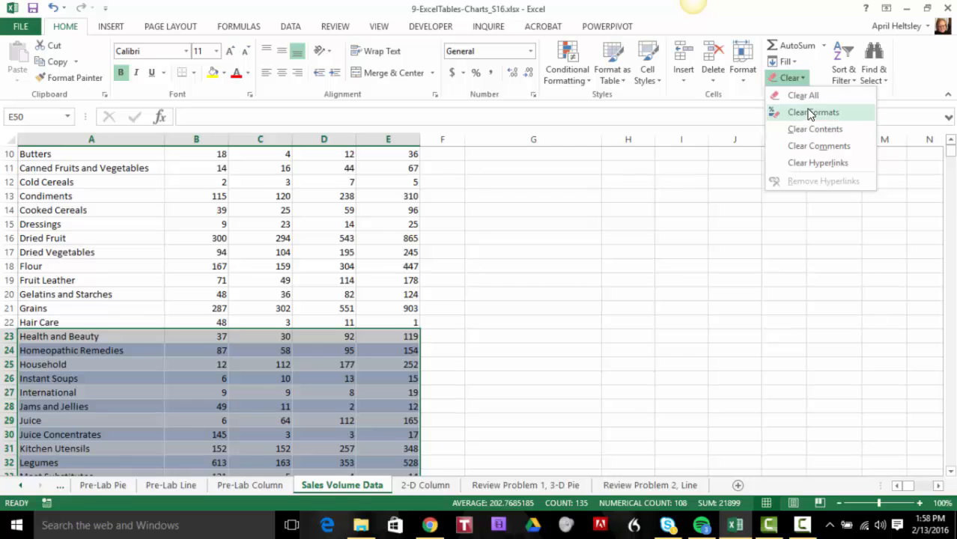
pyautogui.click(804, 112)
pyautogui.click(264, 359)
pyautogui.scroll(13, 258, 345)
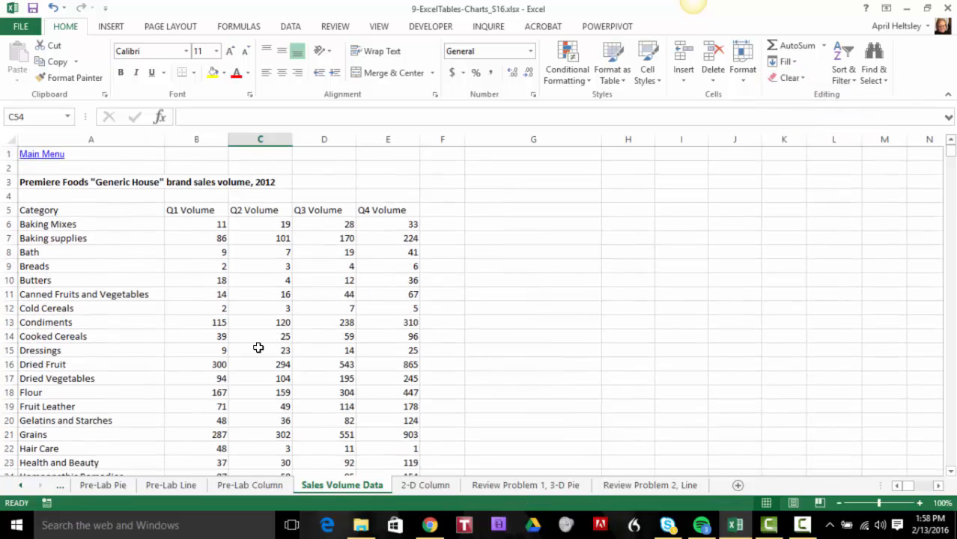
# Convert the sales volume data in A5:E49 into a table with headers
pyautogui.click(32, 213)
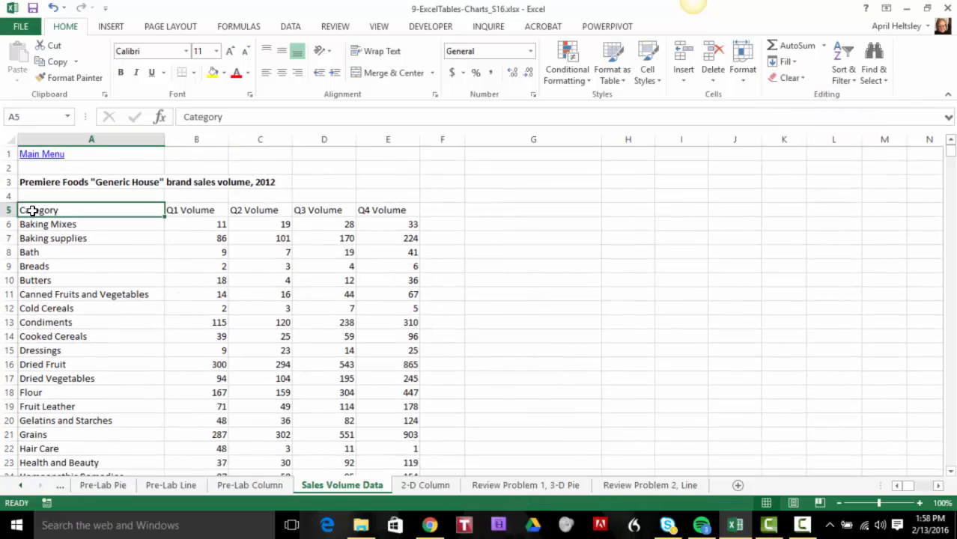
pyautogui.moveTo(33, 211); pyautogui.dragTo(396, 449)
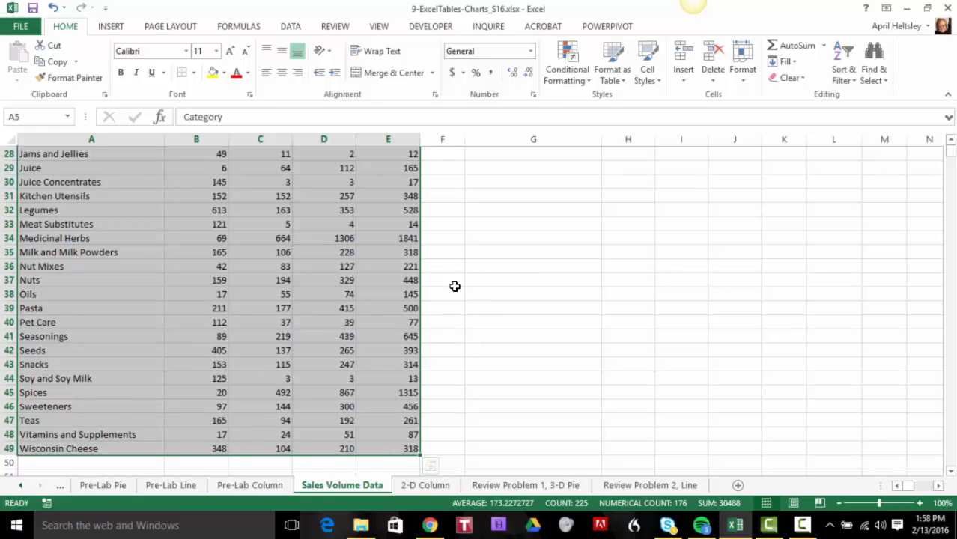
pyautogui.scroll(9, 527, 300)
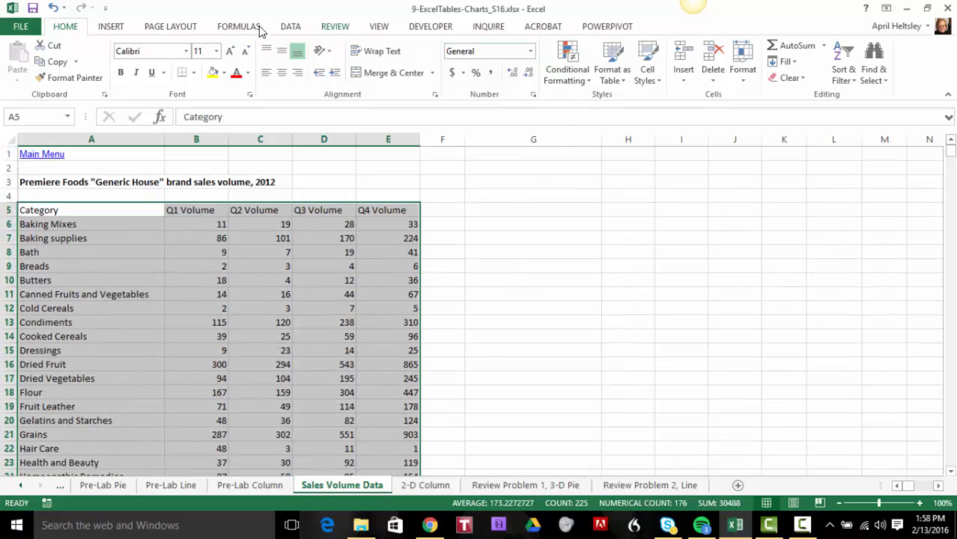
pyautogui.click(111, 28)
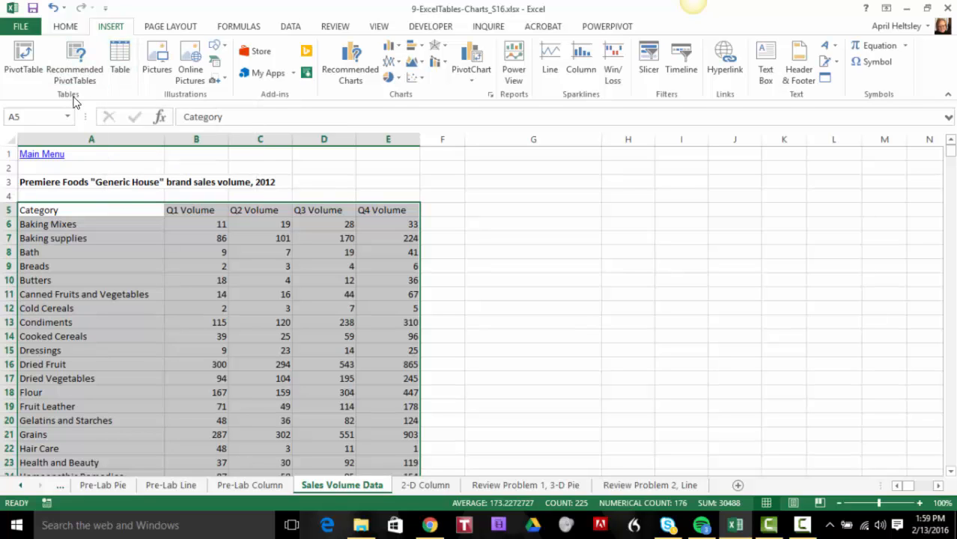
pyautogui.click(119, 54)
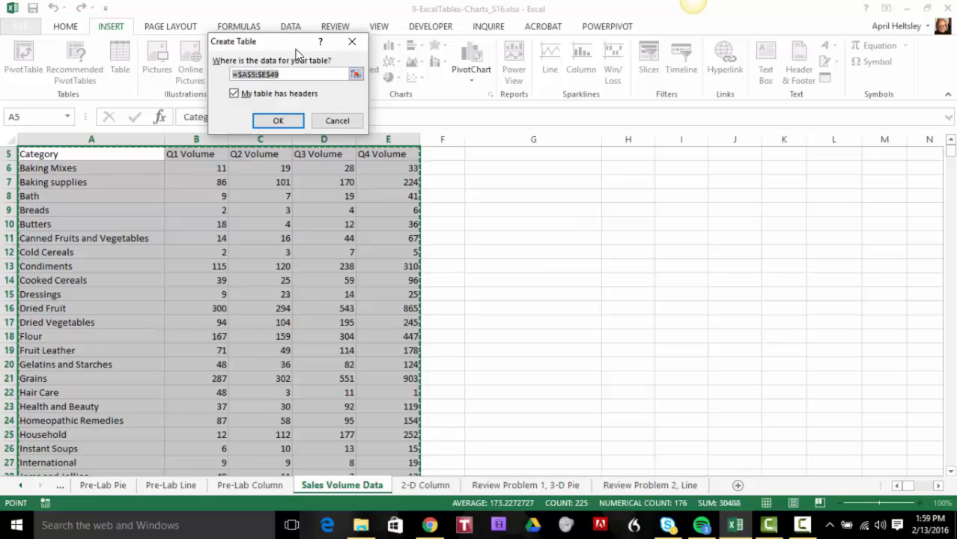
pyautogui.moveTo(296, 47); pyautogui.dragTo(552, 170)
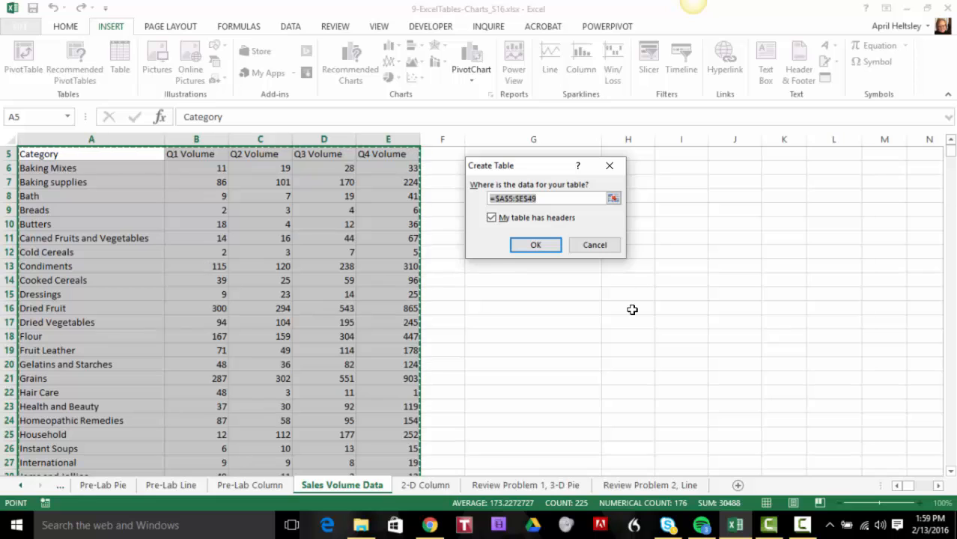
pyautogui.click(492, 216)
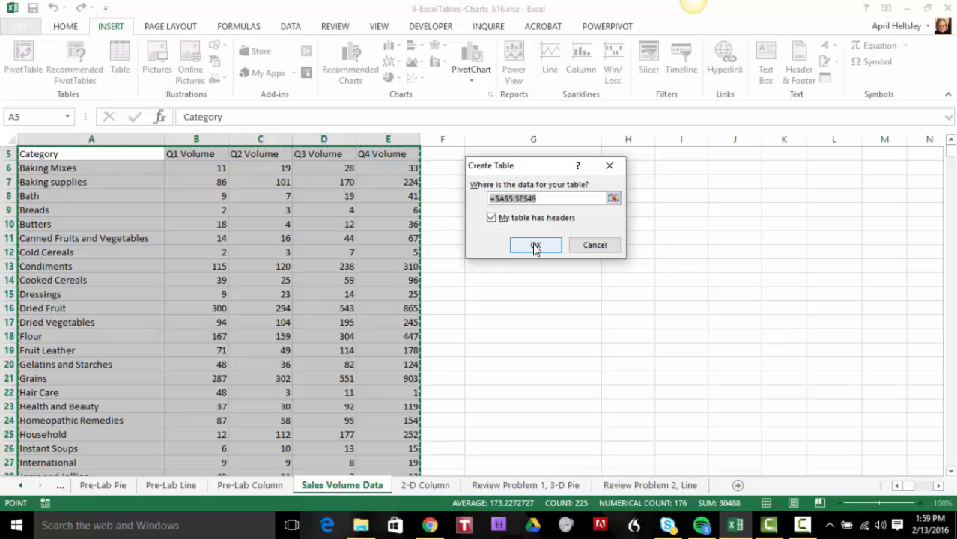
pyautogui.click(535, 248)
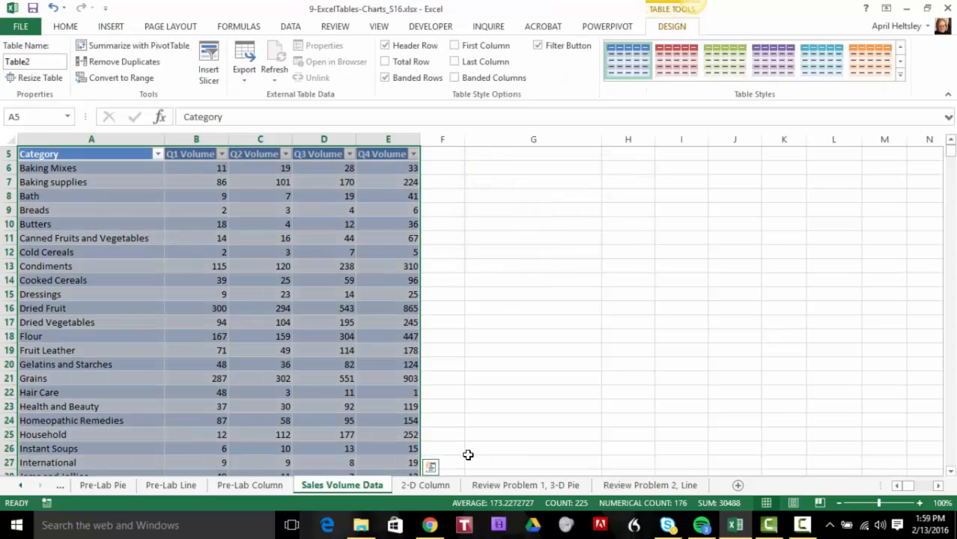
pyautogui.scroll(2, 161, 328)
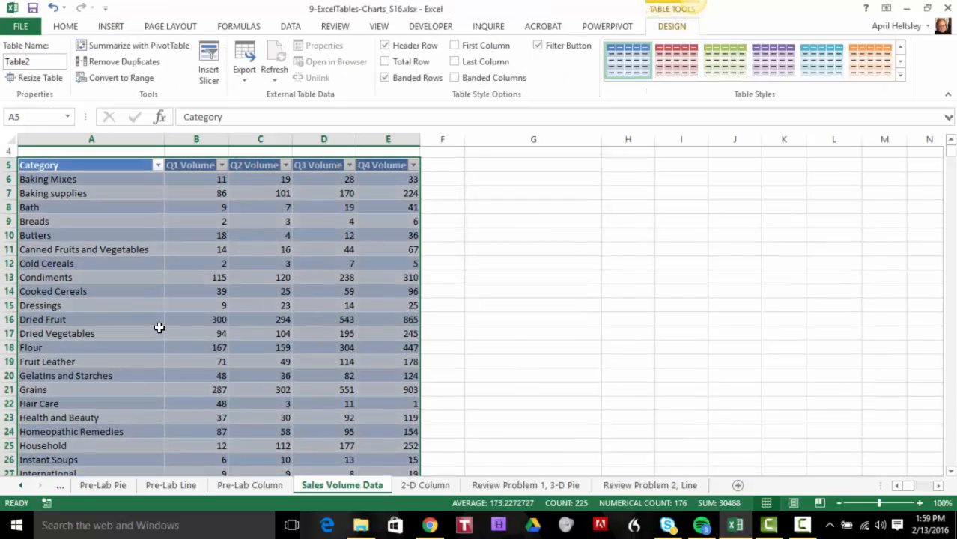
pyautogui.click(176, 218)
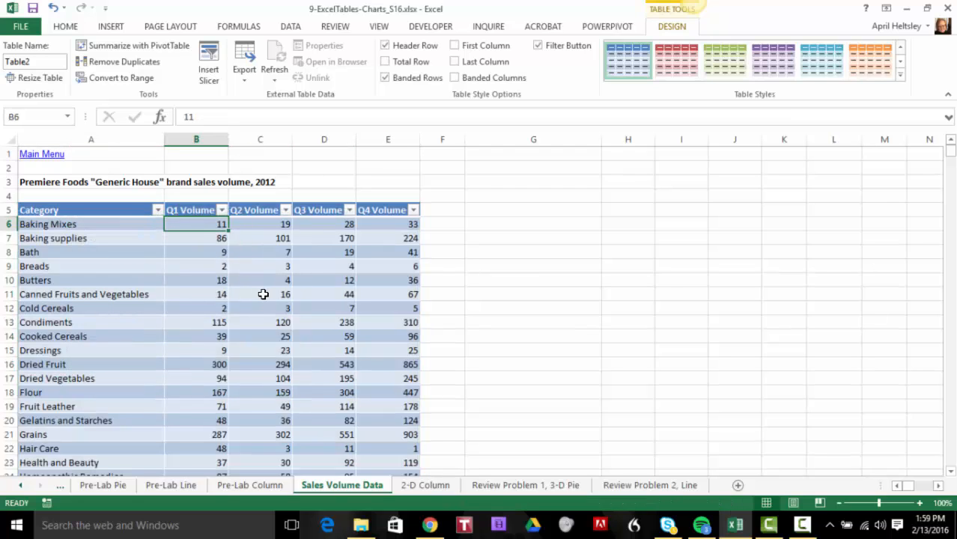
# Examine the sort and filter options of the table's Category column, keeping all categories selected
pyautogui.click(157, 211)
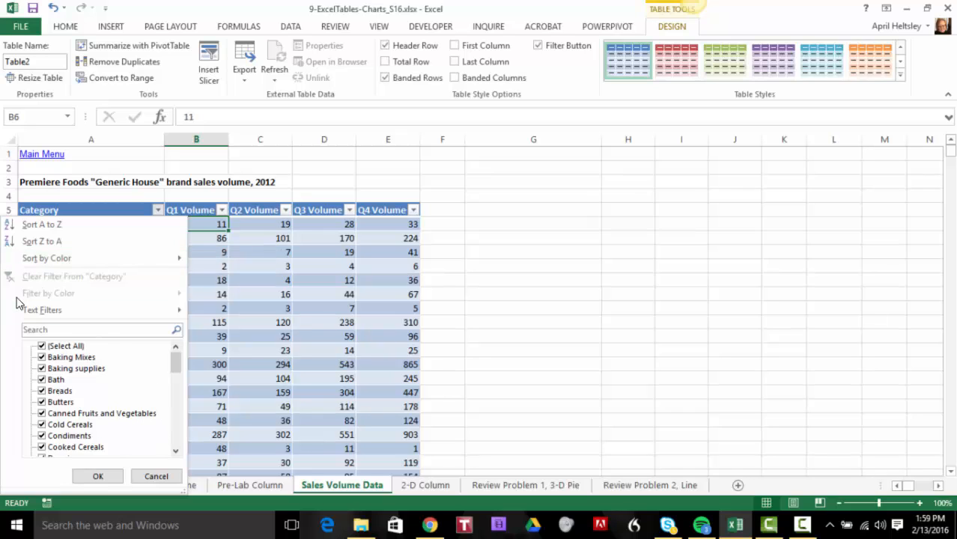
pyautogui.moveTo(31, 315)
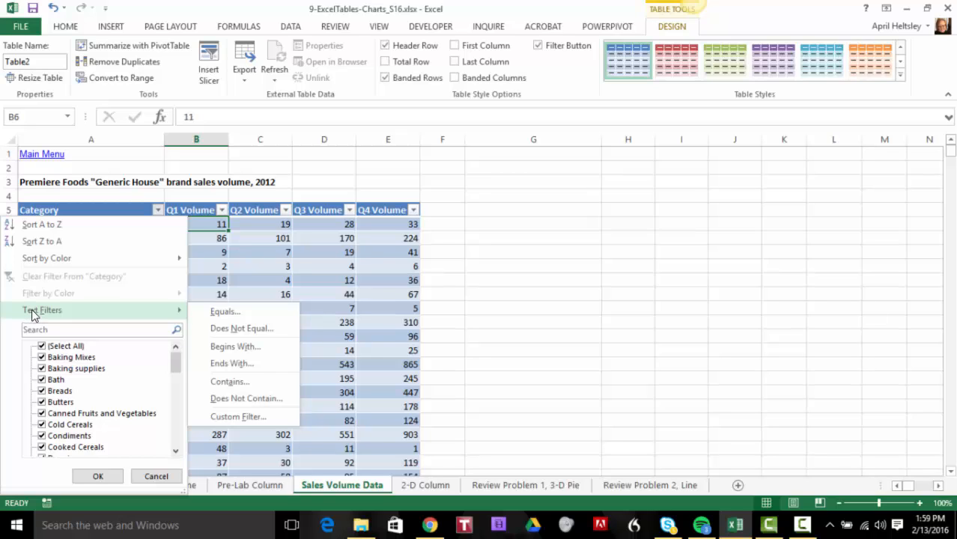
pyautogui.click(99, 477)
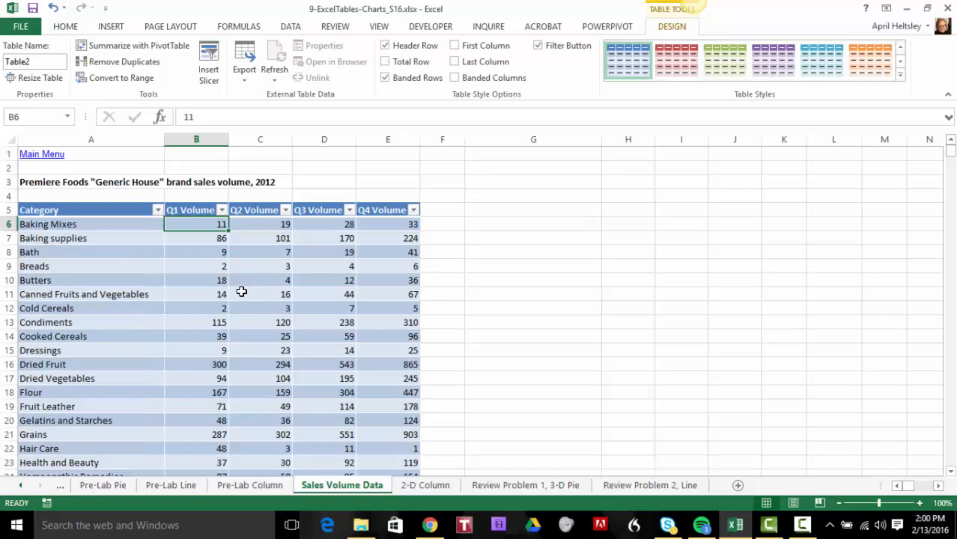
# Apply Table Style Medium 14 to the sales volume table and turn on its Total Row
pyautogui.click(236, 254)
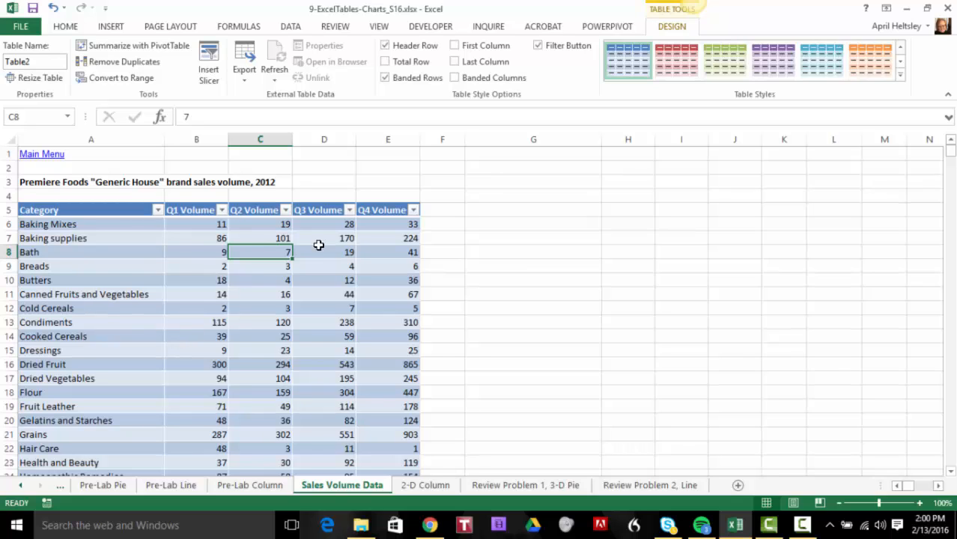
pyautogui.click(196, 264)
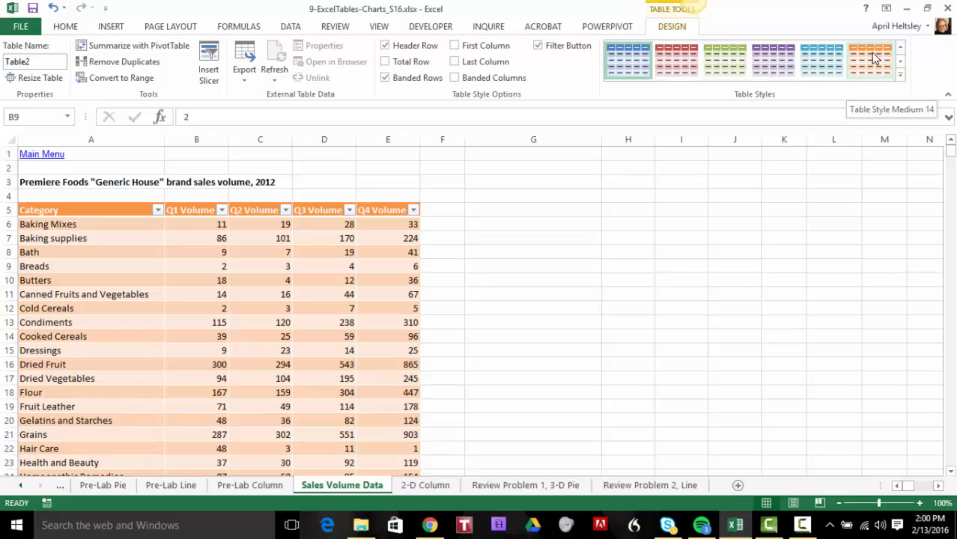
pyautogui.click(874, 58)
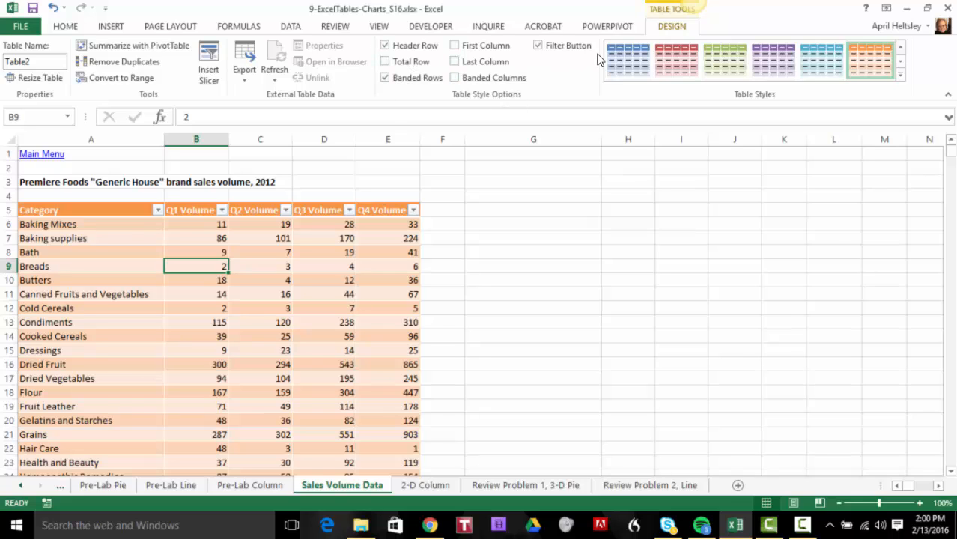
pyautogui.click(384, 63)
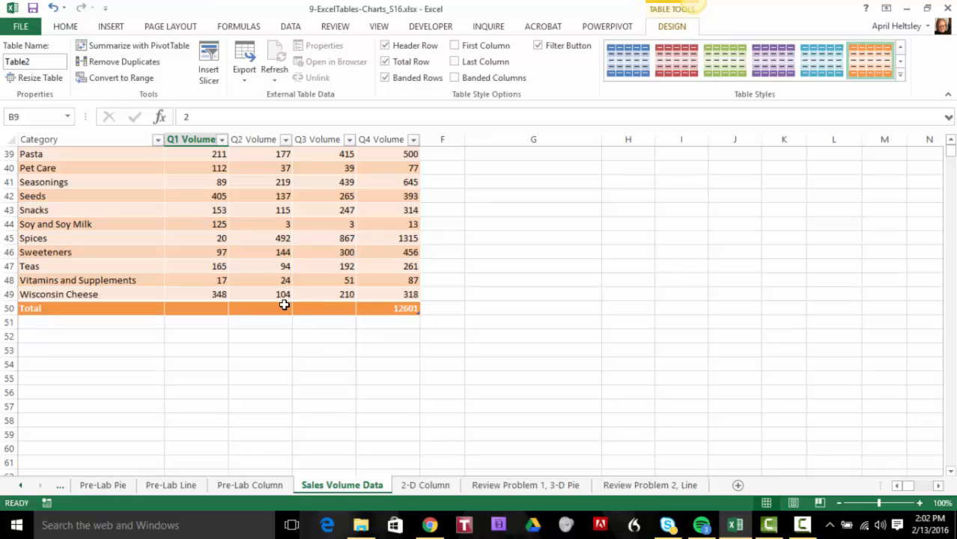
pyautogui.scroll(3, 140, 358)
pyautogui.scroll(7, 146, 346)
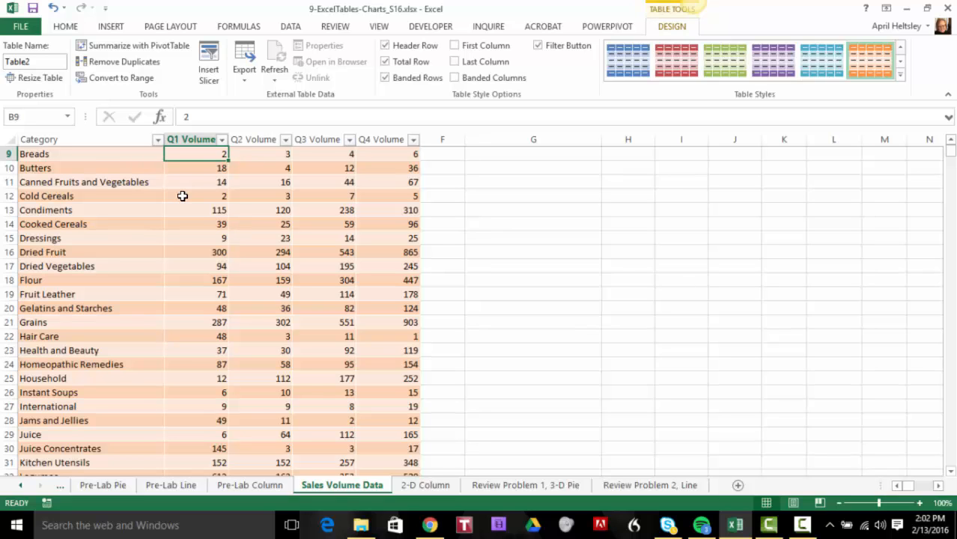
pyautogui.scroll(-9, 232, 343)
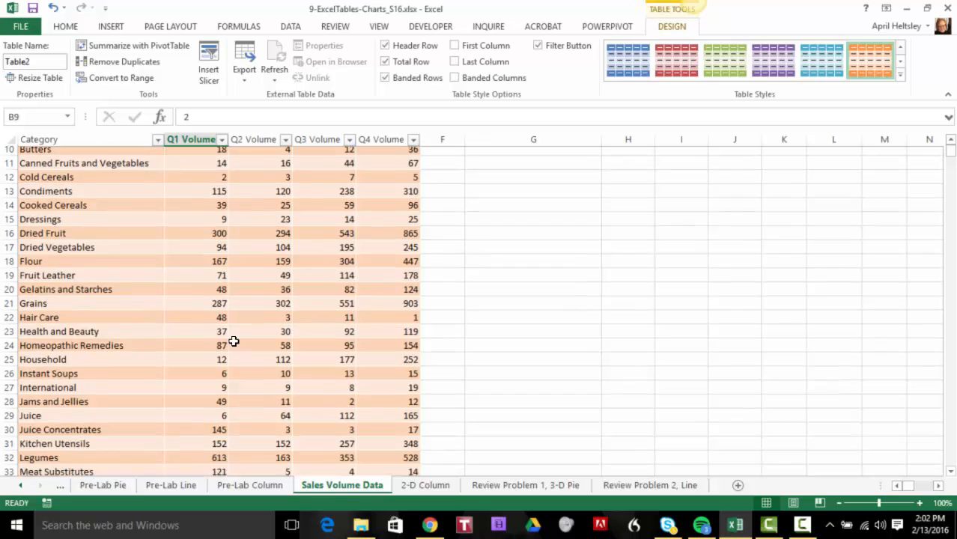
# Examine the summary functions offered for the Category cell of the Total row
pyautogui.click(48, 352)
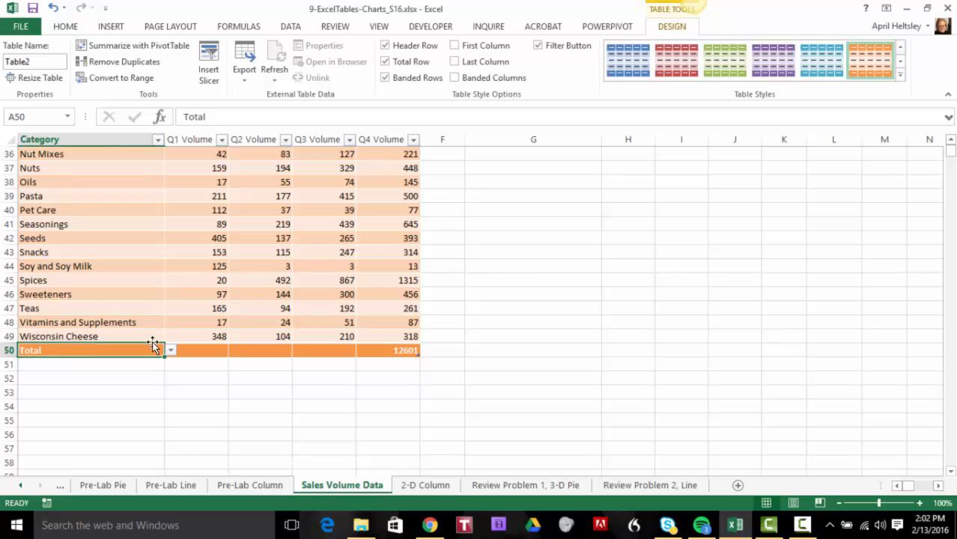
pyautogui.click(206, 350)
pyautogui.click(151, 351)
pyautogui.click(171, 352)
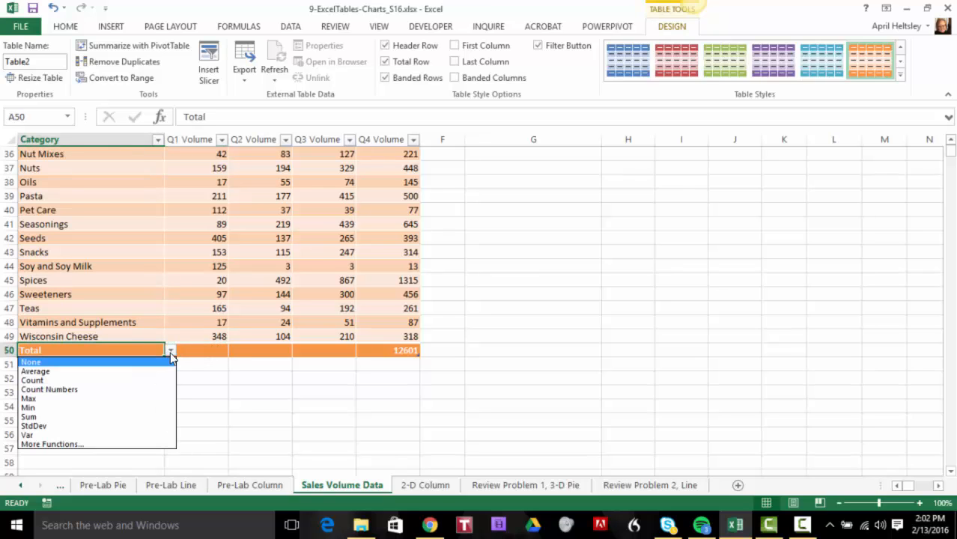
pyautogui.click(171, 352)
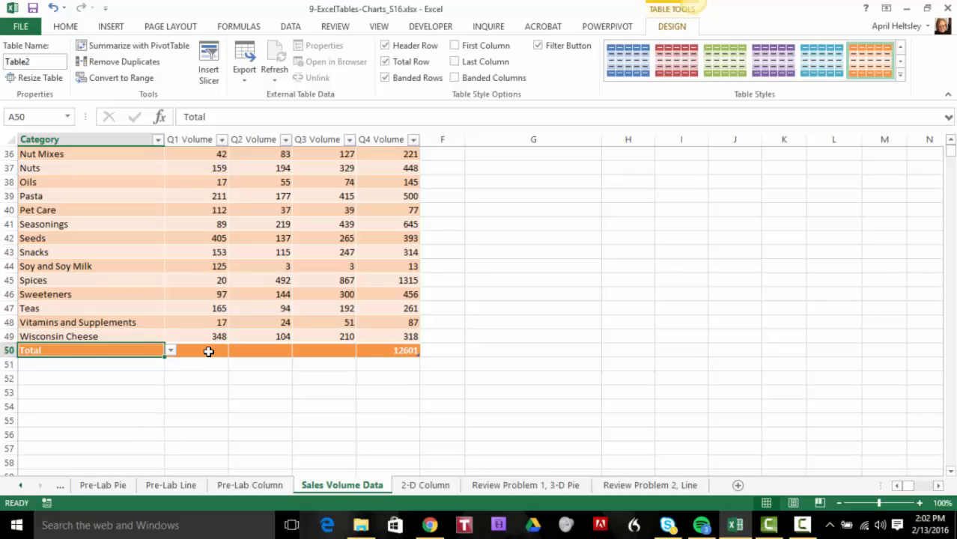
# Add Sum totals for the Q1, Q2 and Q3 Volume columns in the table's Total row
pyautogui.click(207, 351)
pyautogui.click(235, 351)
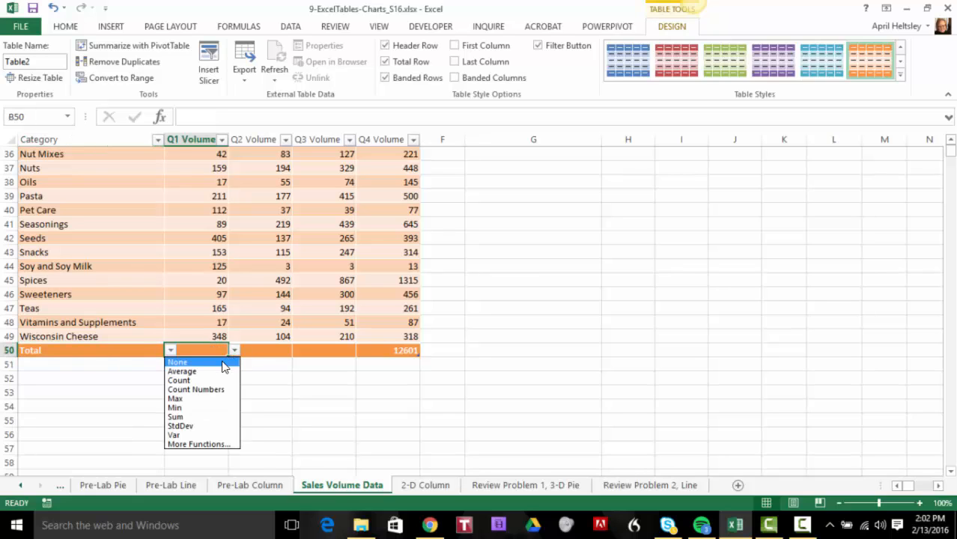
pyautogui.click(179, 417)
pyautogui.click(269, 352)
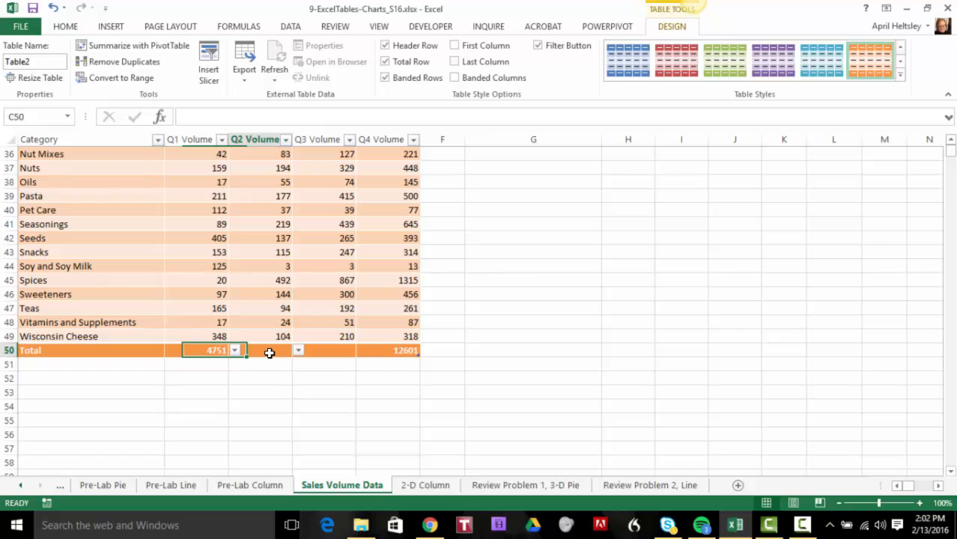
pyautogui.click(298, 351)
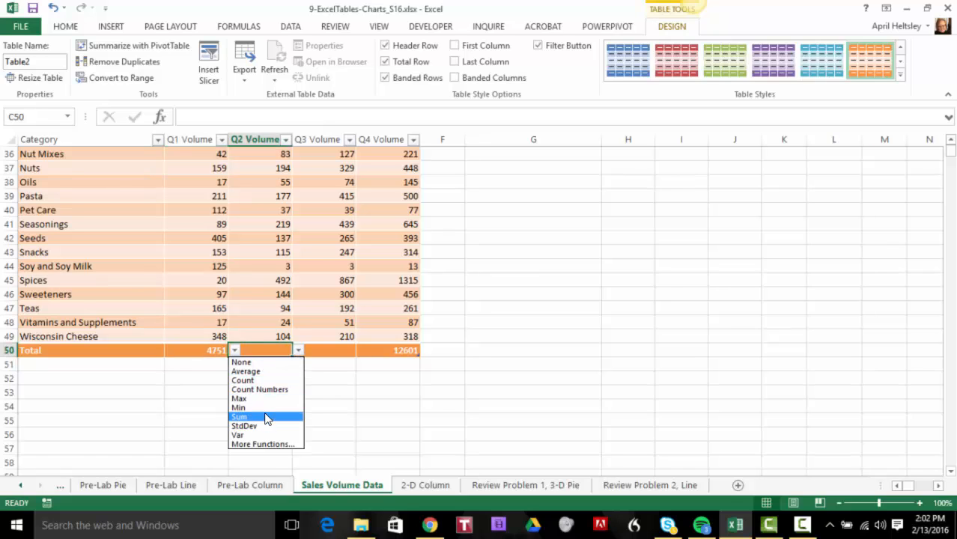
pyautogui.click(272, 416)
pyautogui.click(342, 352)
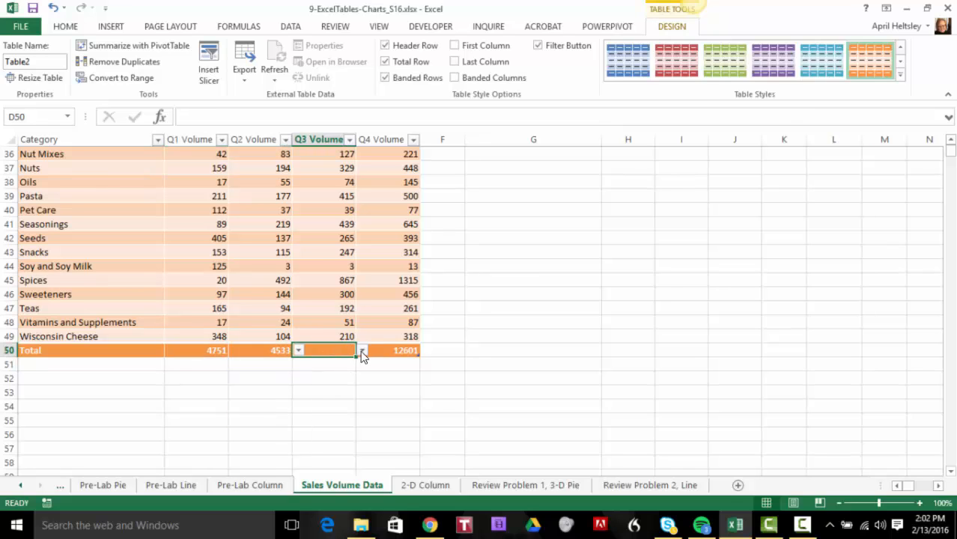
pyautogui.click(361, 351)
pyautogui.click(328, 417)
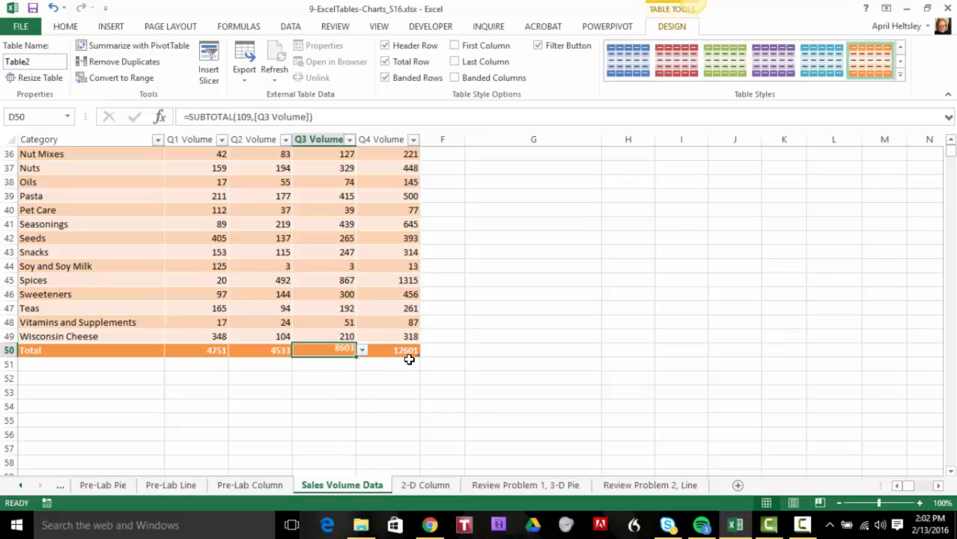
pyautogui.scroll(12, 296, 399)
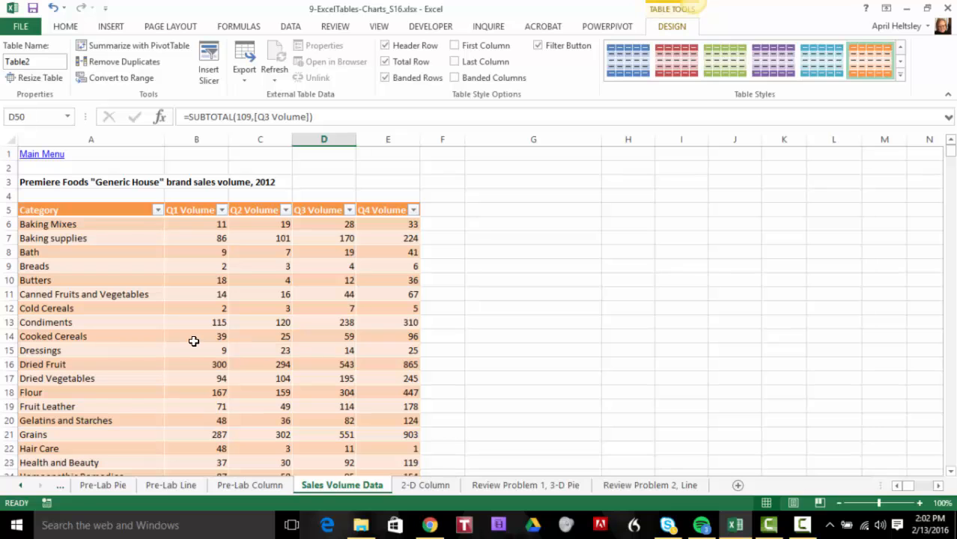
pyautogui.click(323, 318)
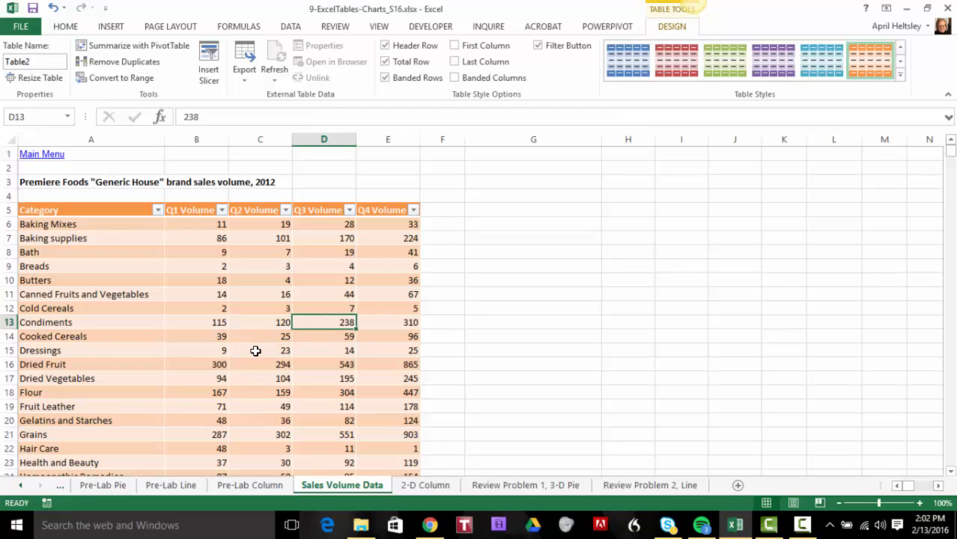
# Filter the table's Category column to show only Hair Care and Health and Beauty
pyautogui.scroll(-7, 254, 349)
pyautogui.scroll(-5, 254, 350)
pyautogui.scroll(12, 251, 352)
pyautogui.click(157, 210)
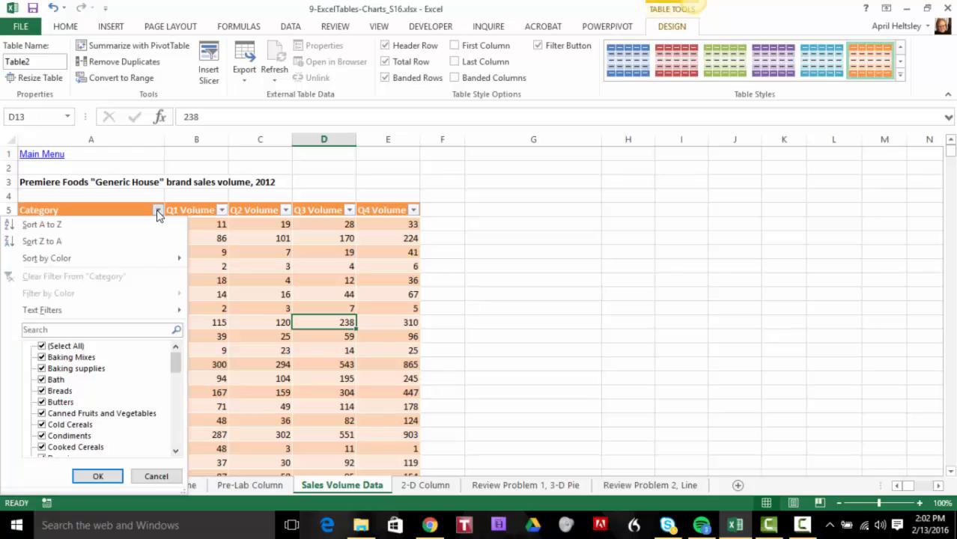
pyautogui.click(41, 346)
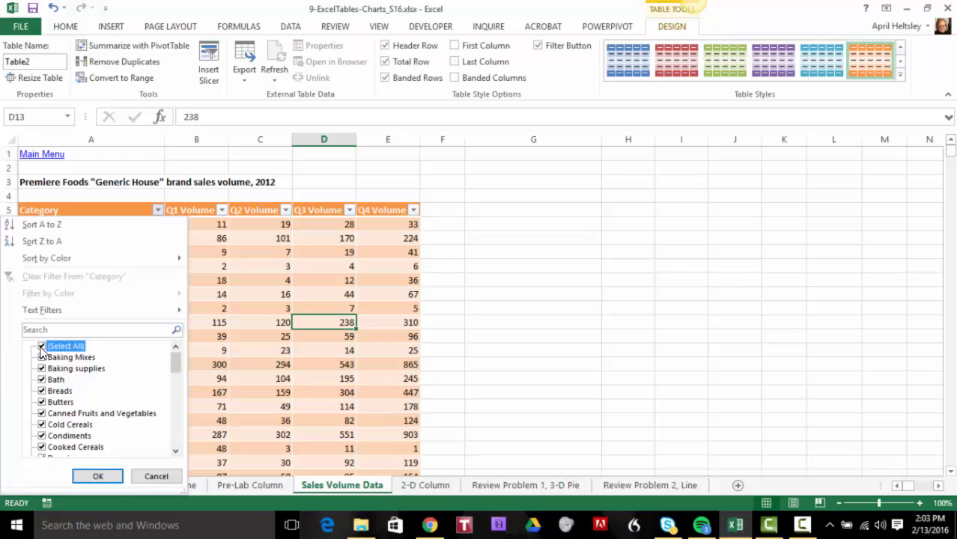
pyautogui.moveTo(173, 362); pyautogui.dragTo(173, 394)
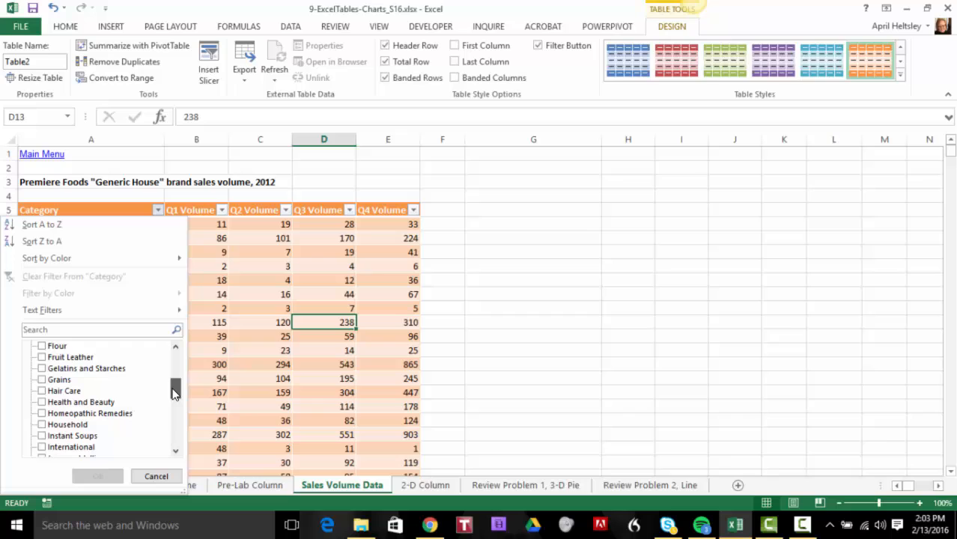
pyautogui.click(41, 391)
pyautogui.click(41, 402)
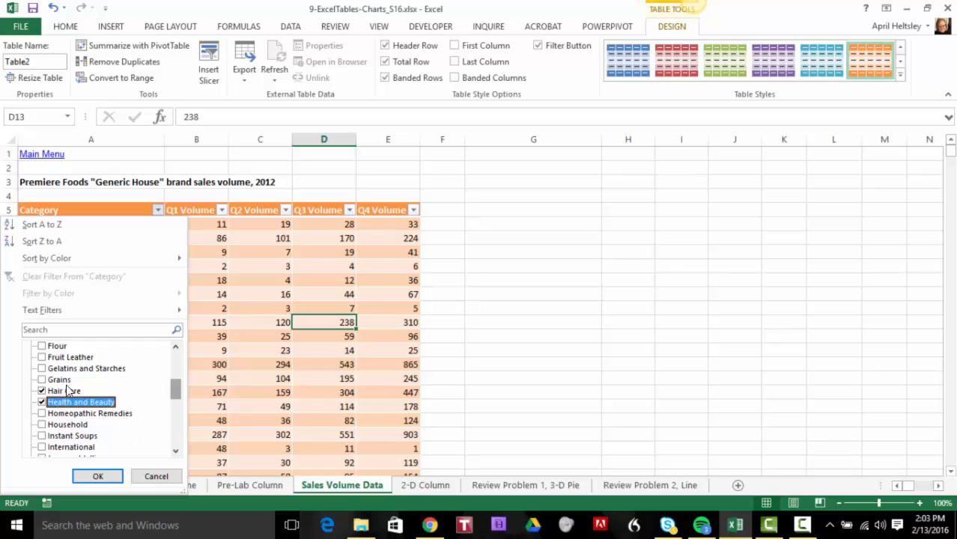
pyautogui.moveTo(175, 380)
pyautogui.mouseDown()
pyautogui.moveTo(175, 347)
pyautogui.moveTo(180, 388)
pyautogui.mouseUp()
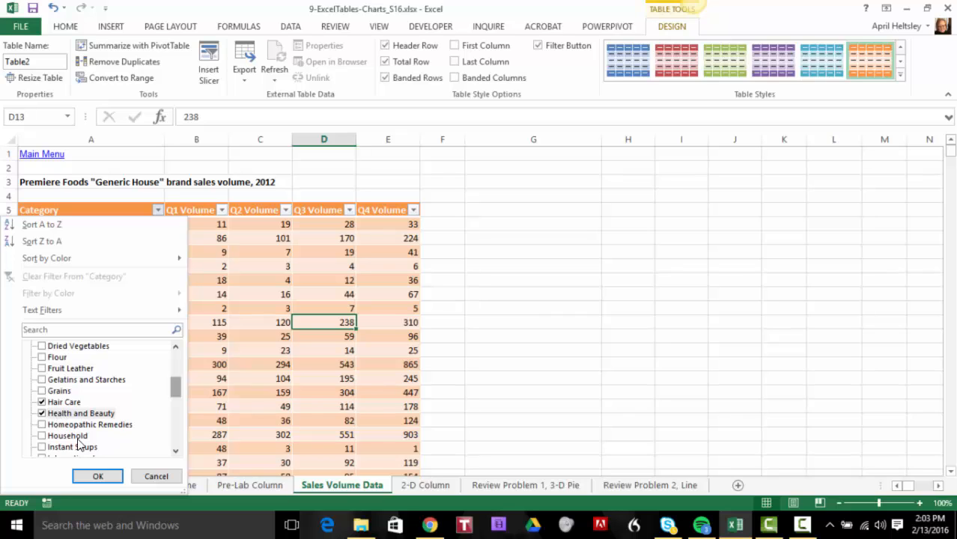
pyautogui.click(97, 477)
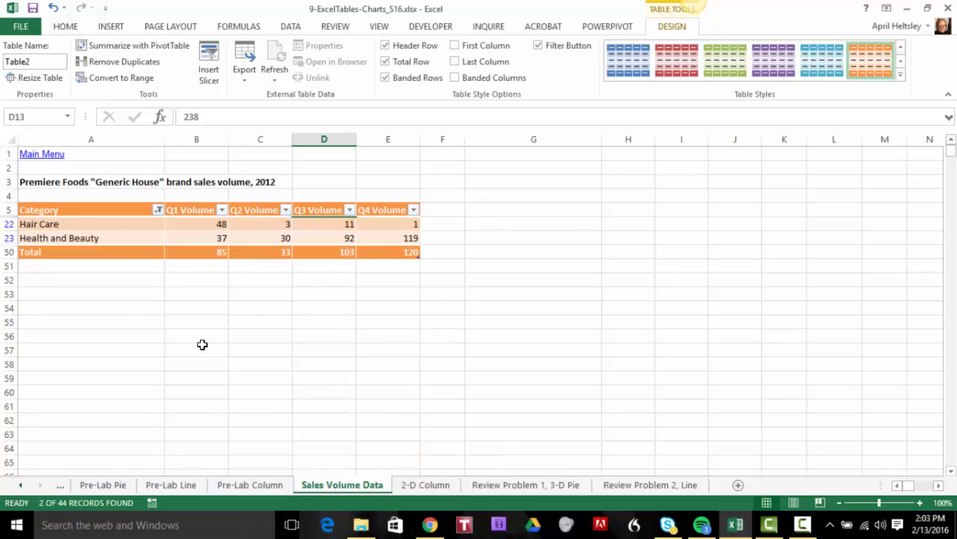
# Select the header row and the Hair Care and Health and Beauty rows through Q4 Volume, leaving out the Total row
pyautogui.click(122, 313)
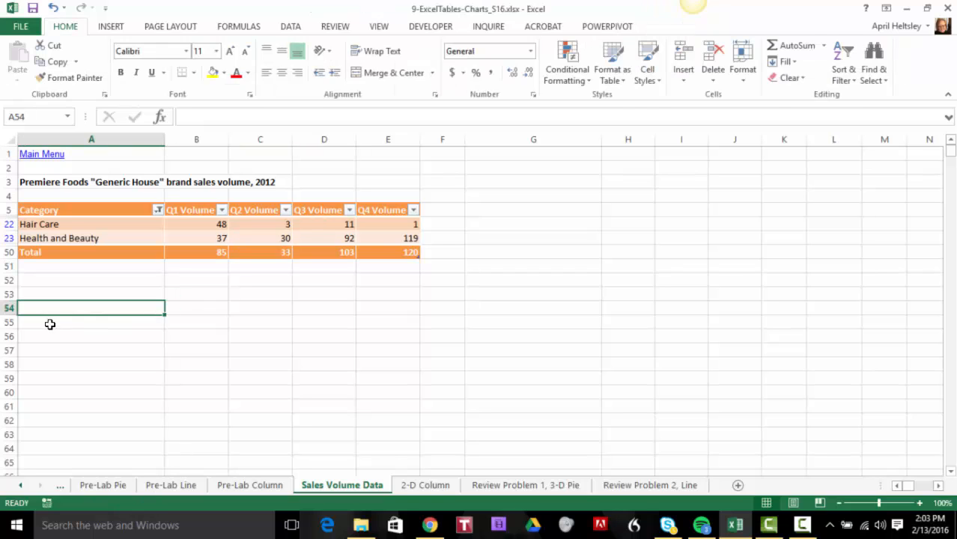
pyautogui.click(46, 224)
pyautogui.click(43, 210)
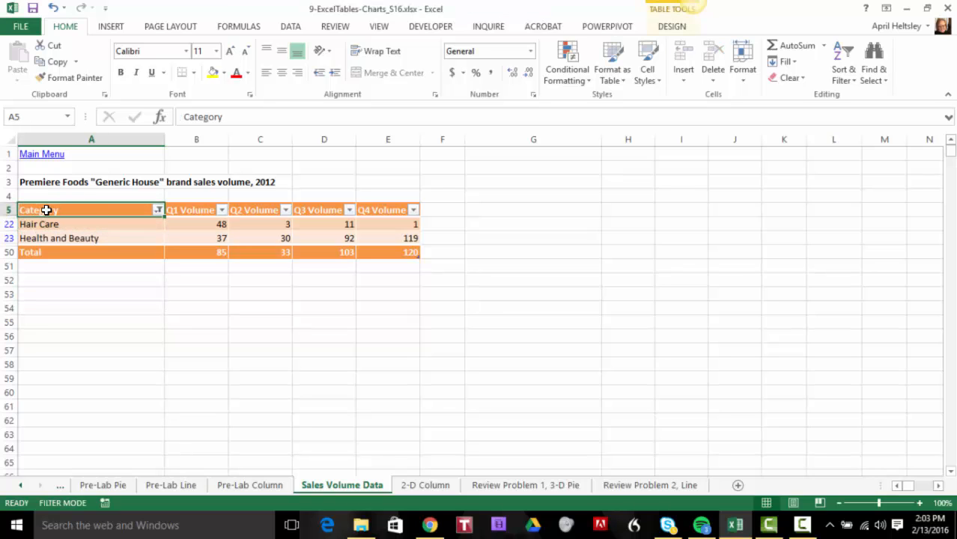
pyautogui.moveTo(47, 210); pyautogui.dragTo(392, 238)
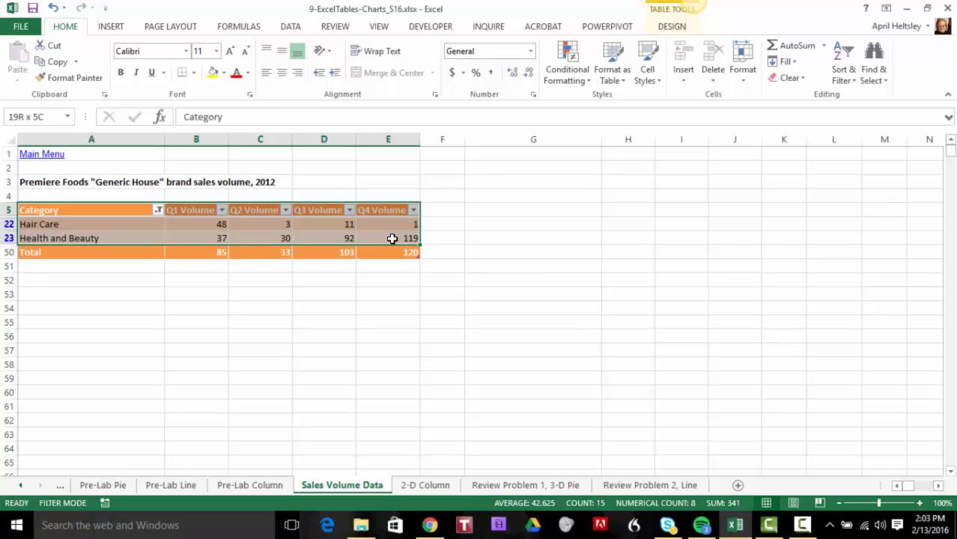
pyautogui.moveTo(392, 238); pyautogui.dragTo(392, 238)
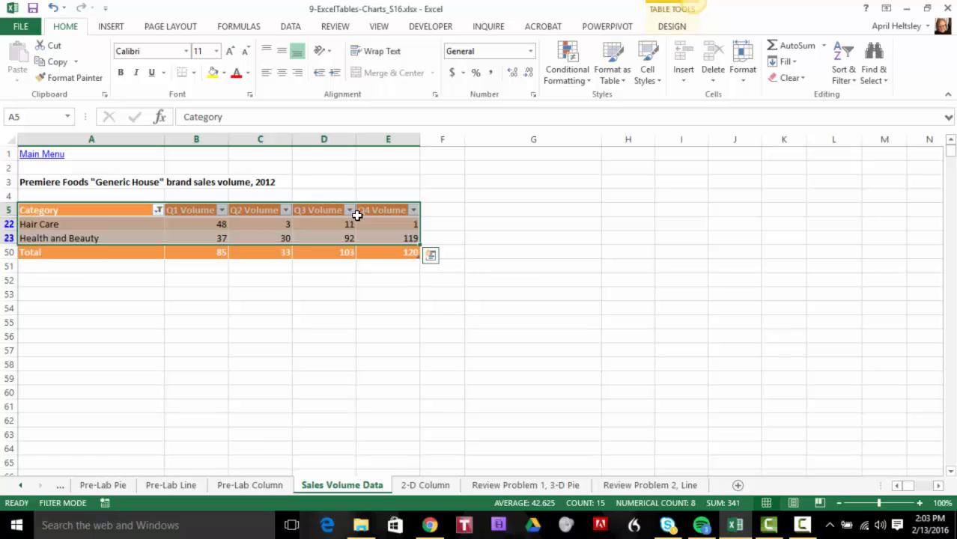
# Insert a clustered column chart of the selected rows using Quick Analysis, with the quarters along the horizontal axis
pyautogui.click(431, 256)
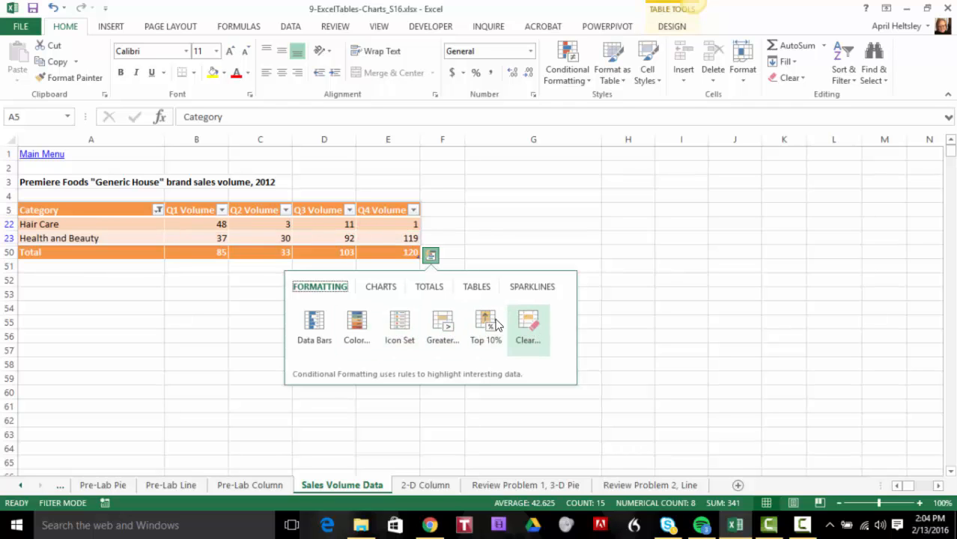
pyautogui.click(431, 290)
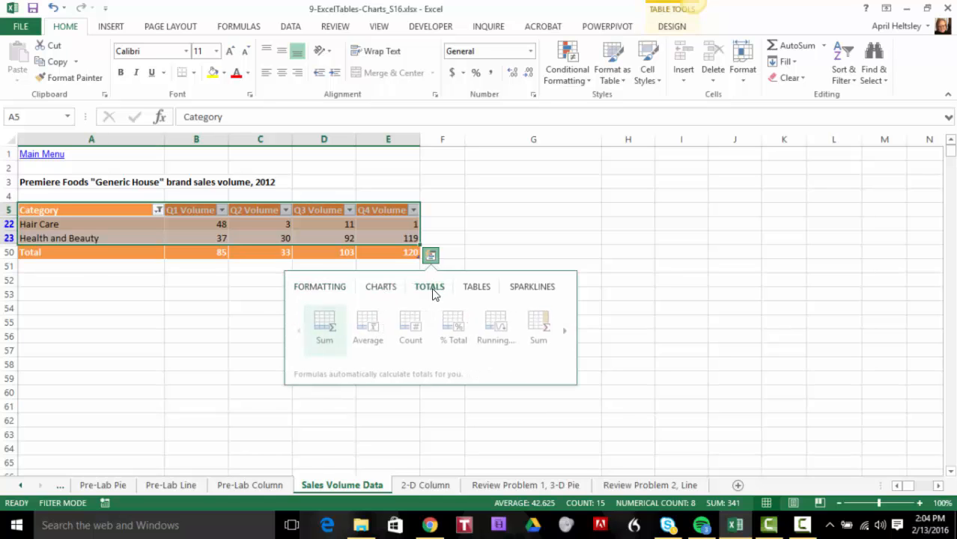
pyautogui.click(564, 333)
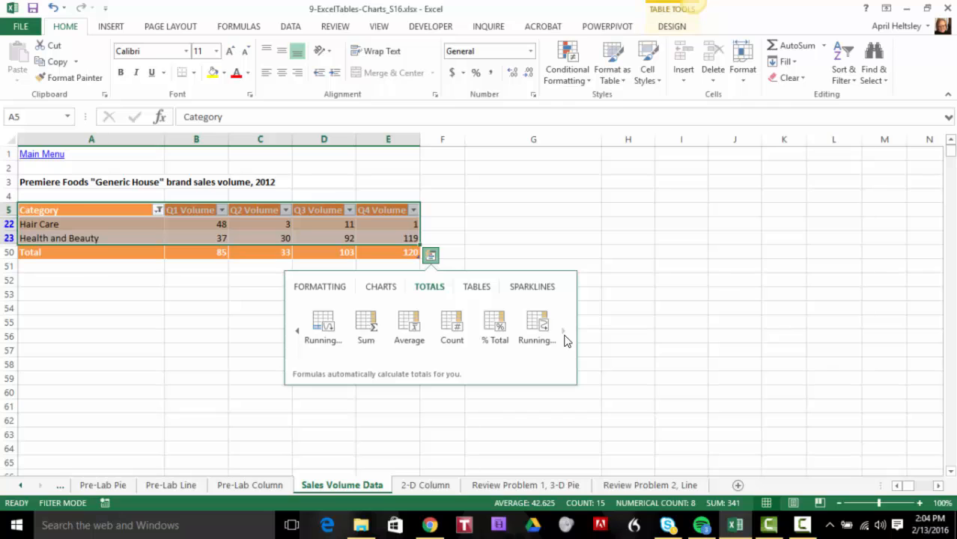
pyautogui.click(479, 289)
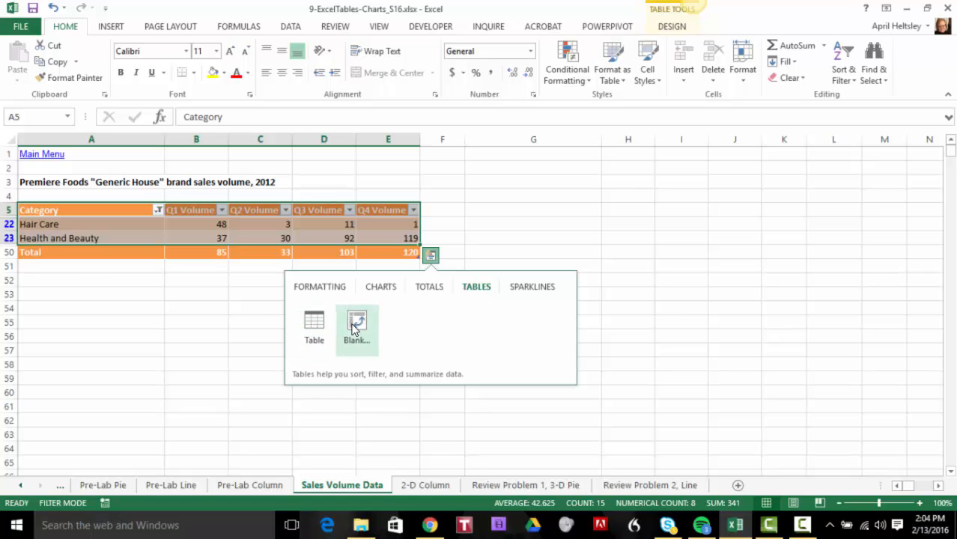
pyautogui.click(522, 292)
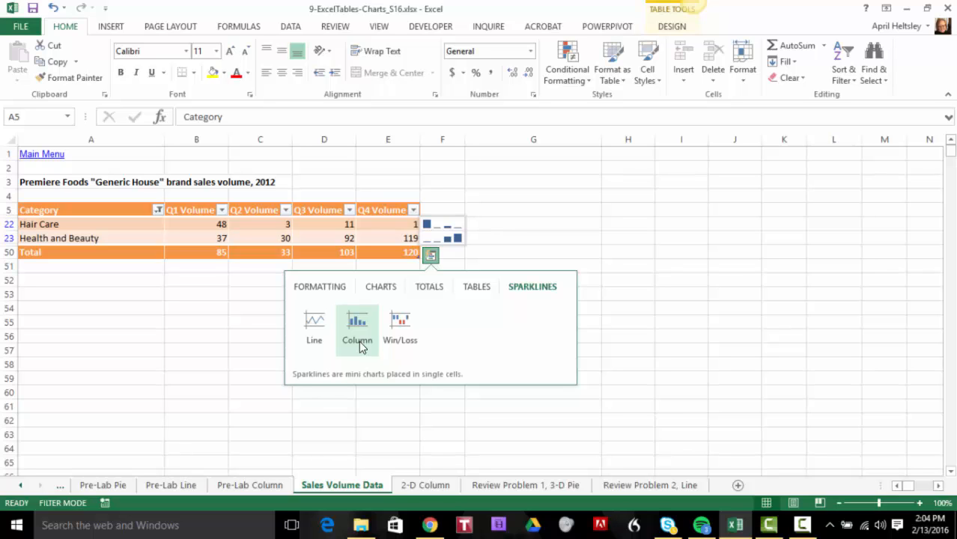
pyautogui.click(379, 285)
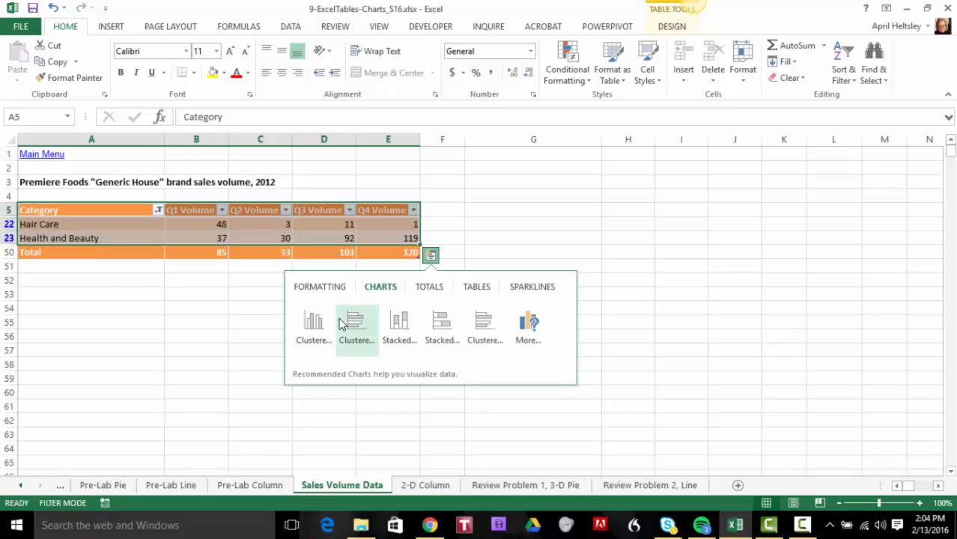
pyautogui.moveTo(314, 331)
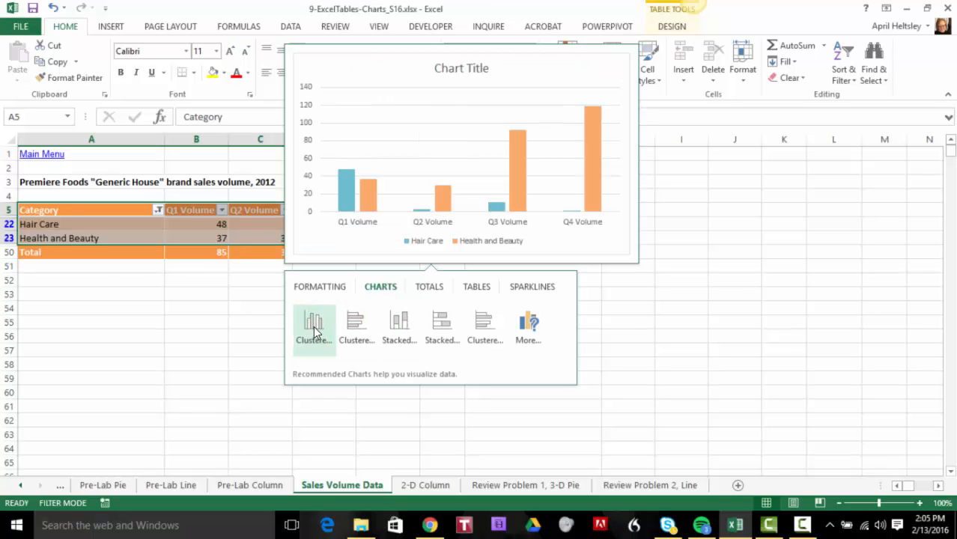
pyautogui.click(314, 330)
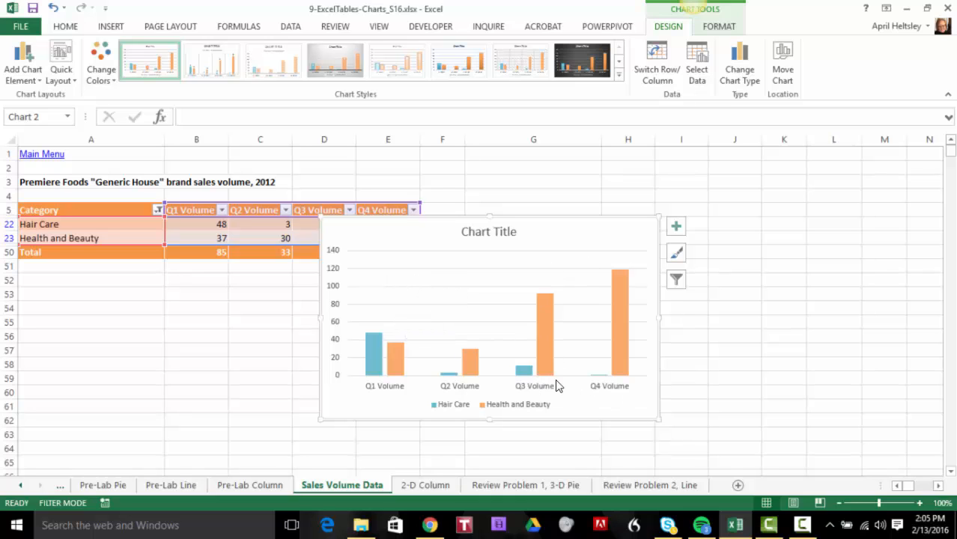
# Move the new column chart to the 2-D Column sheet as an embedded object
pyautogui.rightClick(408, 232)
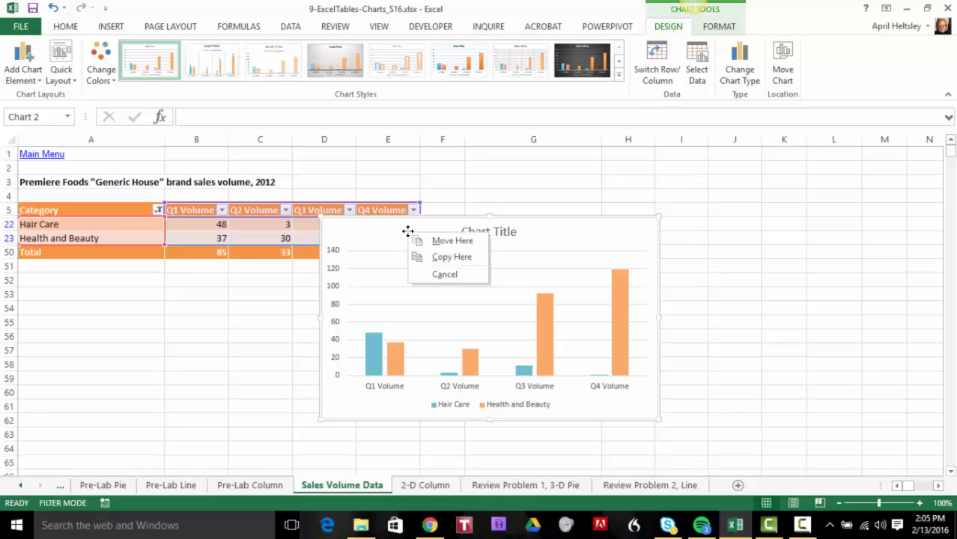
pyautogui.click(372, 227)
pyautogui.rightClick(371, 226)
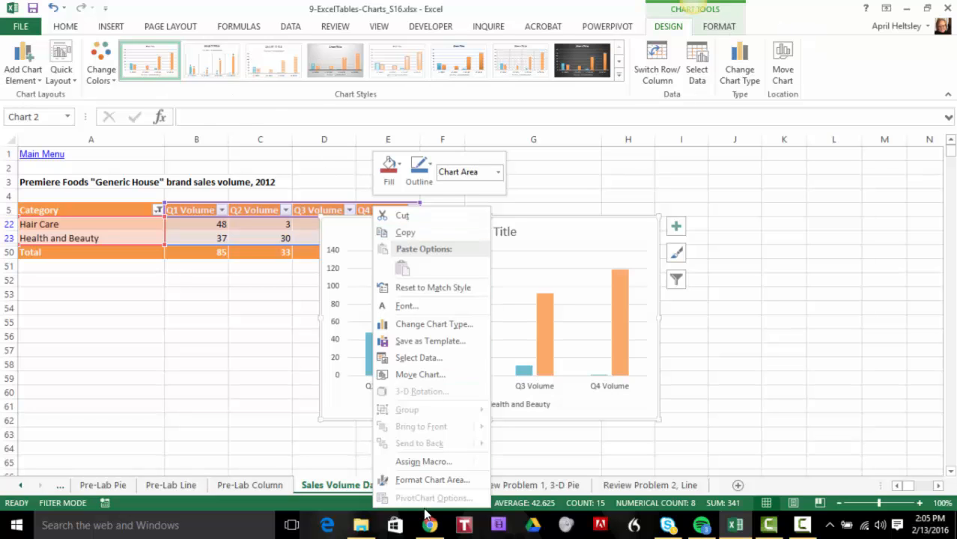
pyautogui.click(415, 375)
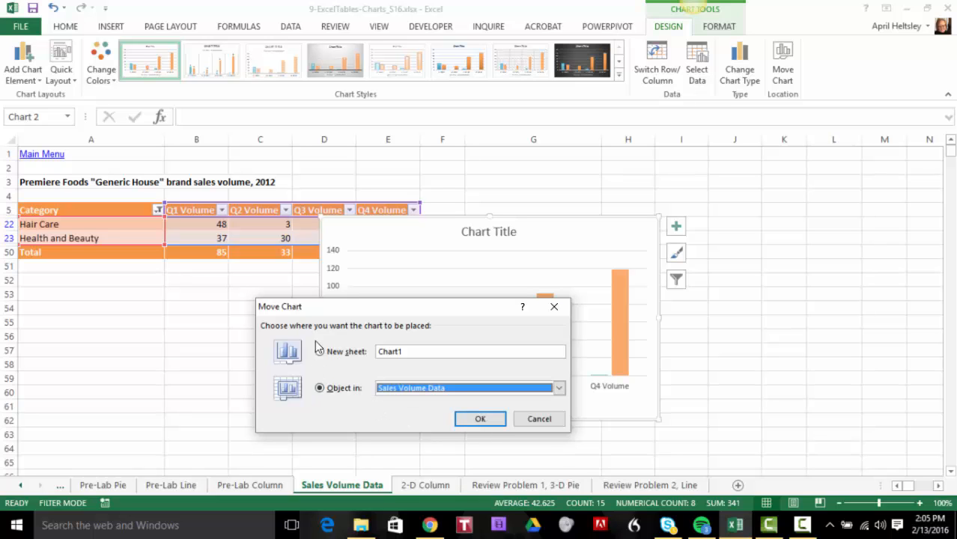
pyautogui.click(559, 388)
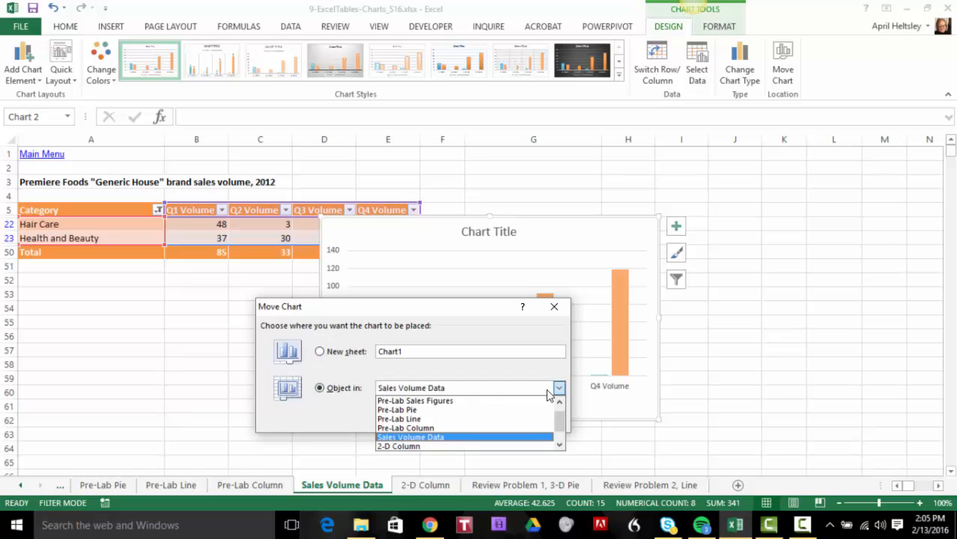
pyautogui.click(403, 447)
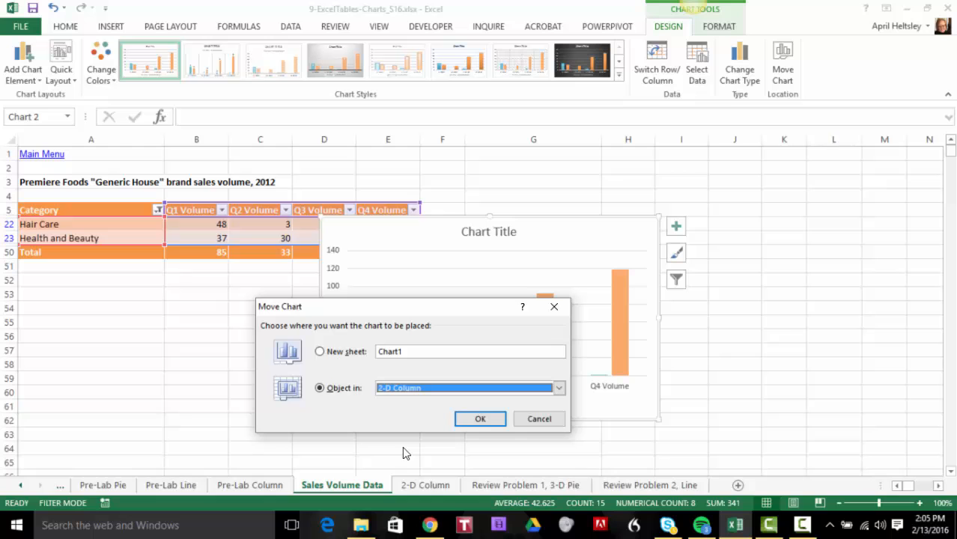
pyautogui.click(482, 418)
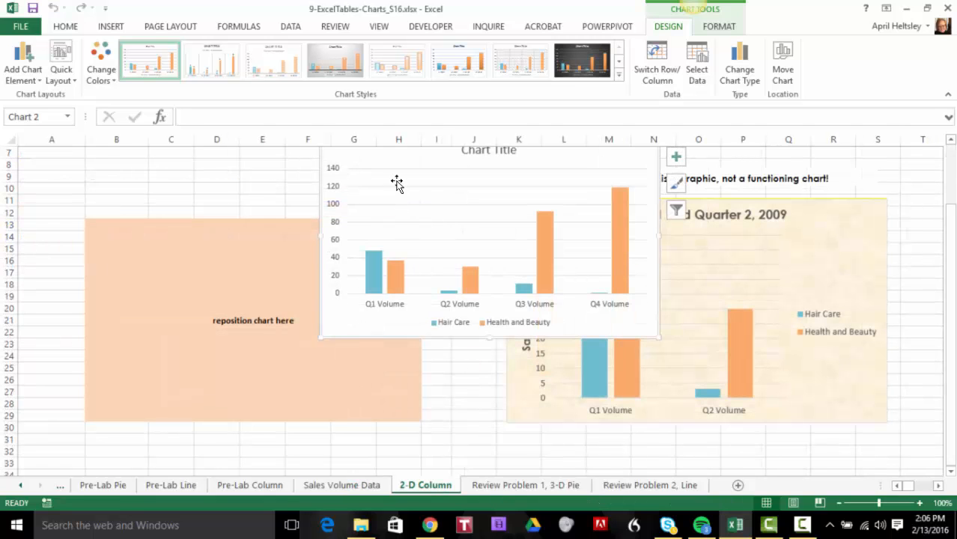
# Position the chart over the shaded "reposition chart here" area of the sheet, covering it completely
pyautogui.scroll(2, 468, 371)
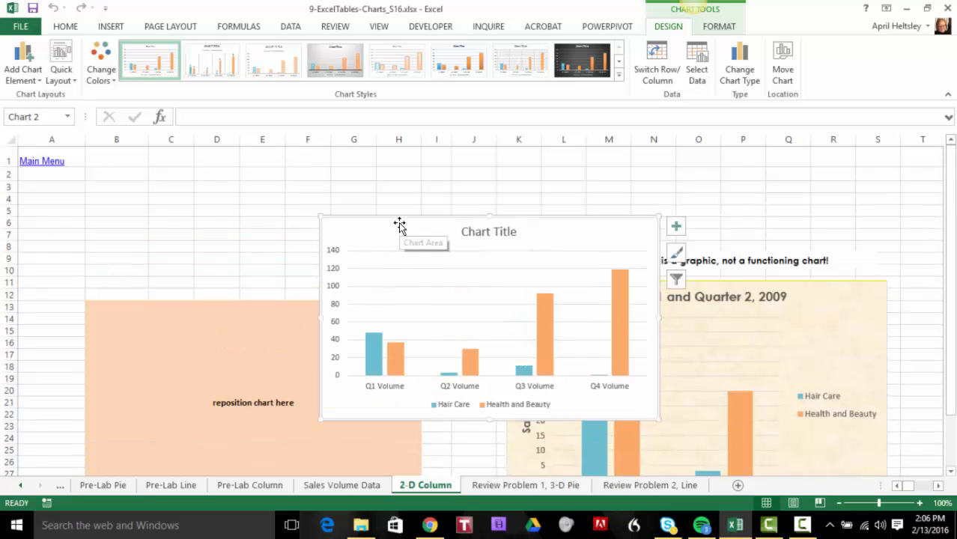
pyautogui.moveTo(399, 224); pyautogui.dragTo(163, 307)
pyautogui.scroll(-4, 457, 343)
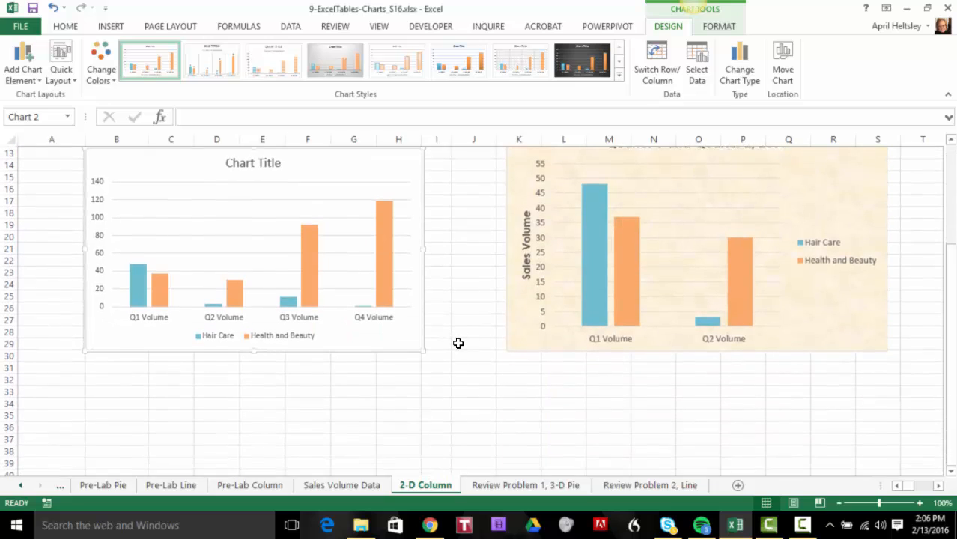
pyautogui.scroll(1, 465, 389)
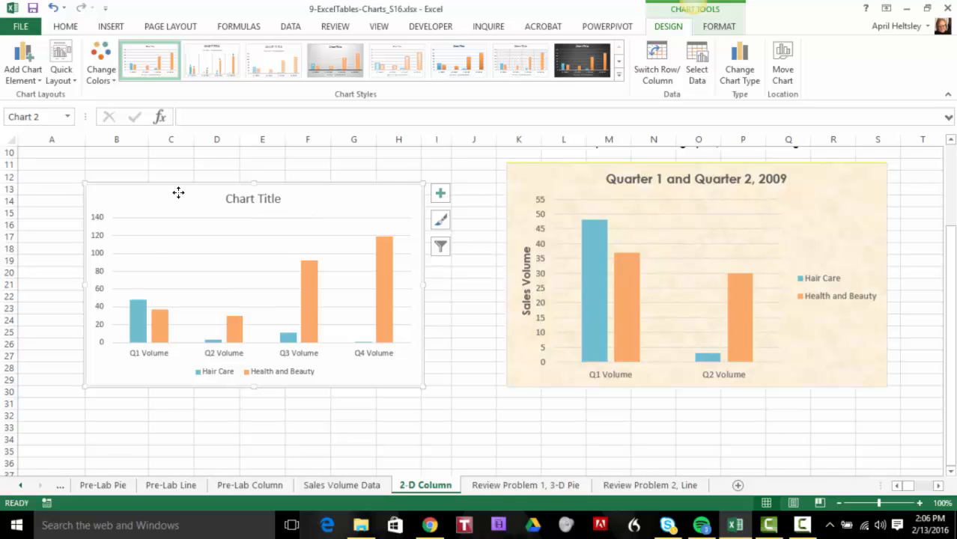
# Exclude Q3 Volume and Q4 Volume from the chart's data source, keeping only the first two quarters
pyautogui.rightClick(308, 194)
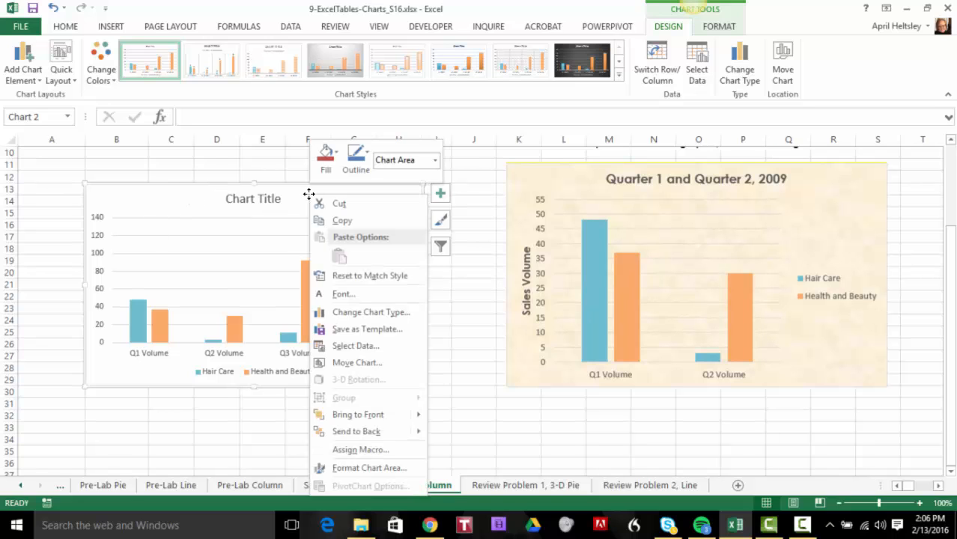
pyautogui.click(182, 207)
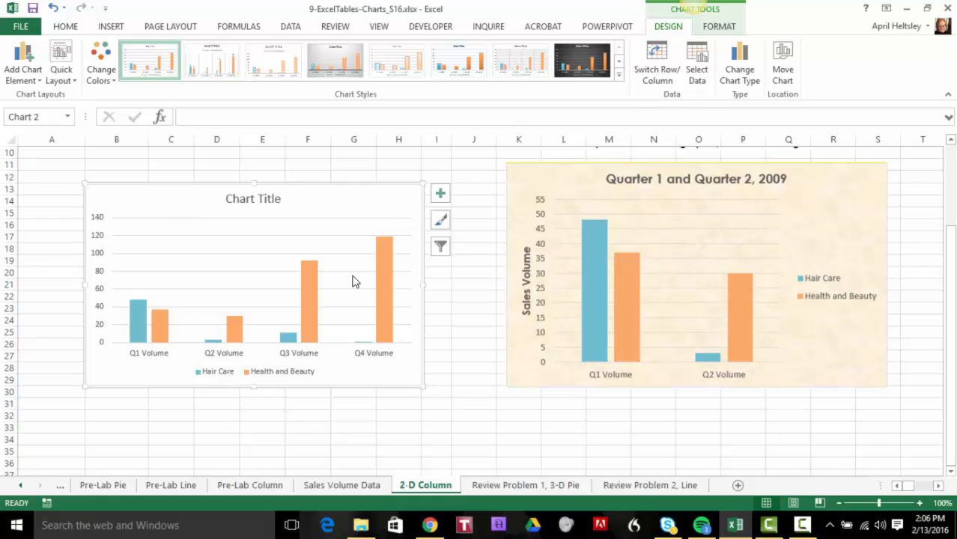
pyautogui.rightClick(329, 203)
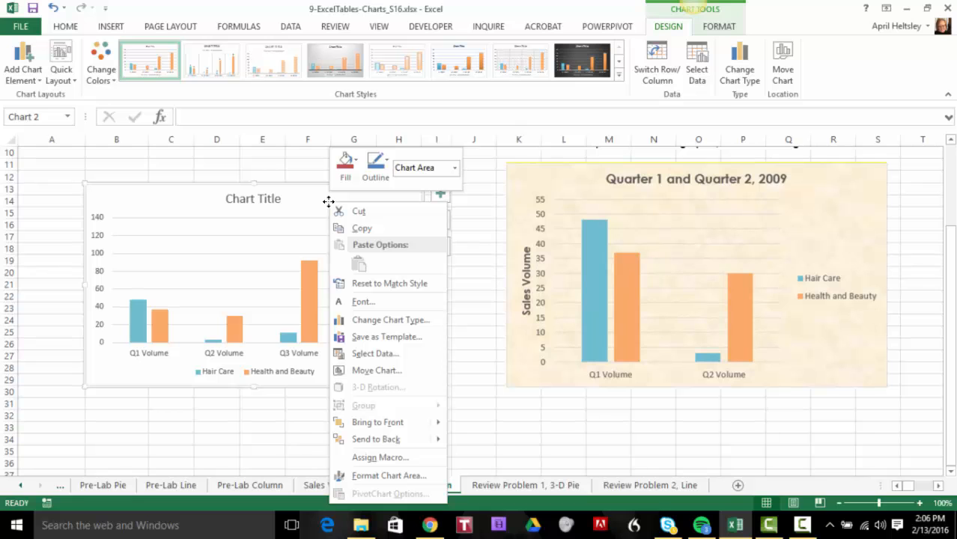
pyautogui.click(399, 357)
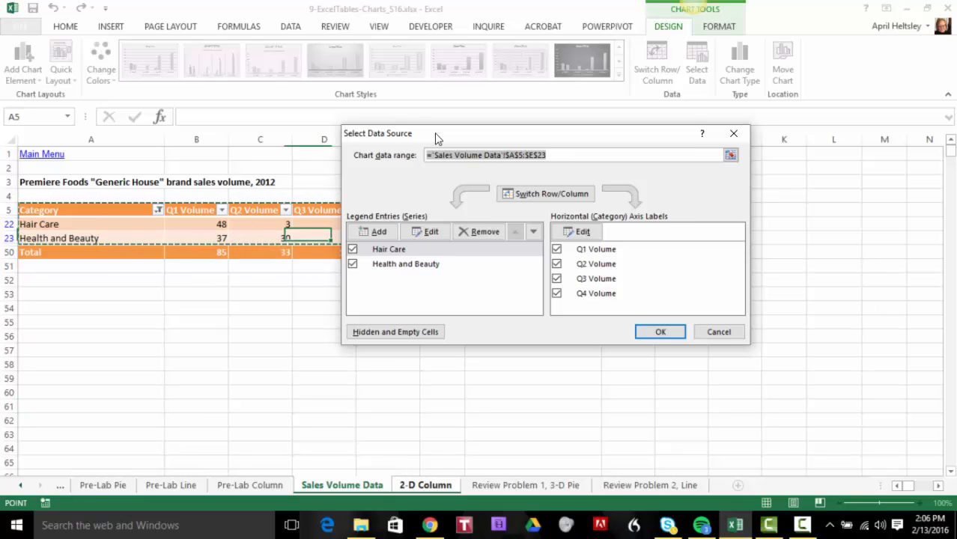
pyautogui.moveTo(438, 137); pyautogui.dragTo(575, 114)
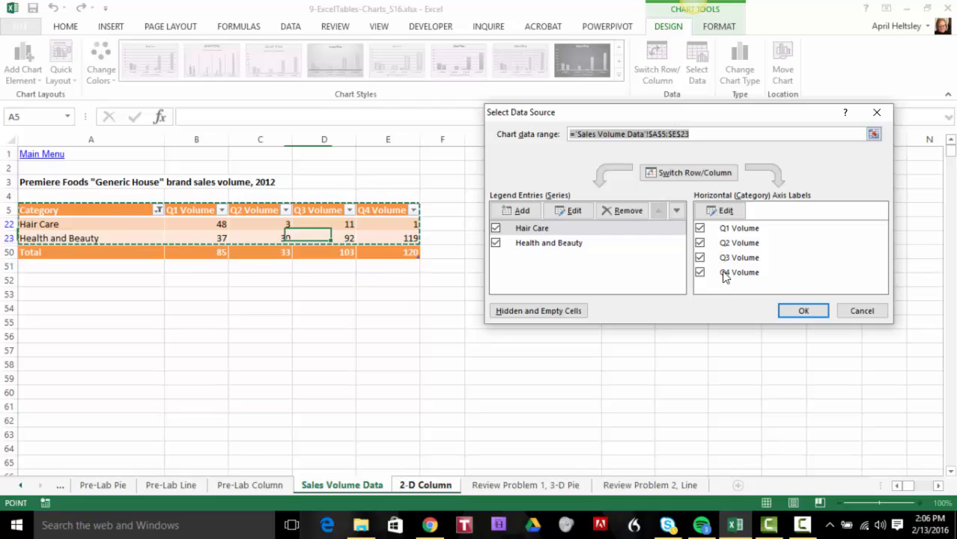
pyautogui.click(699, 273)
pyautogui.click(699, 257)
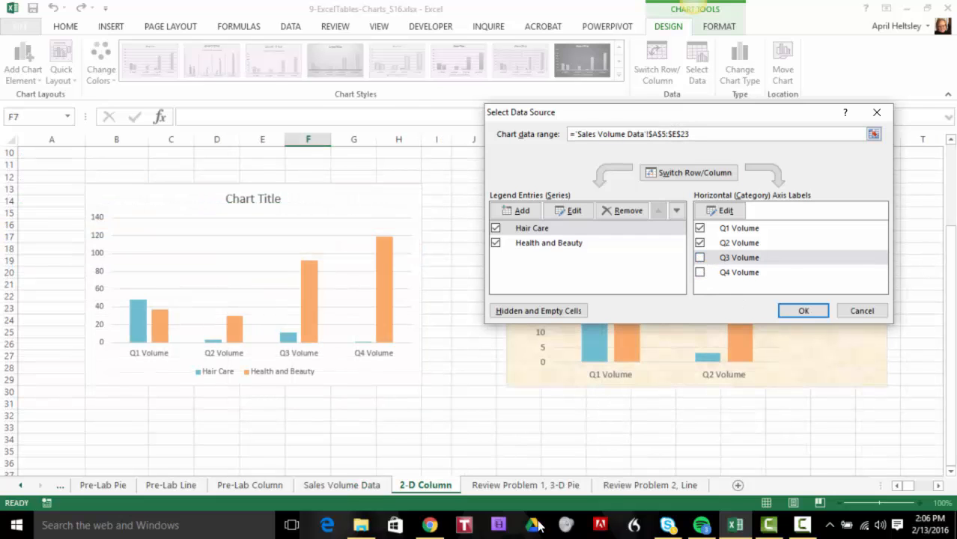
pyautogui.click(803, 311)
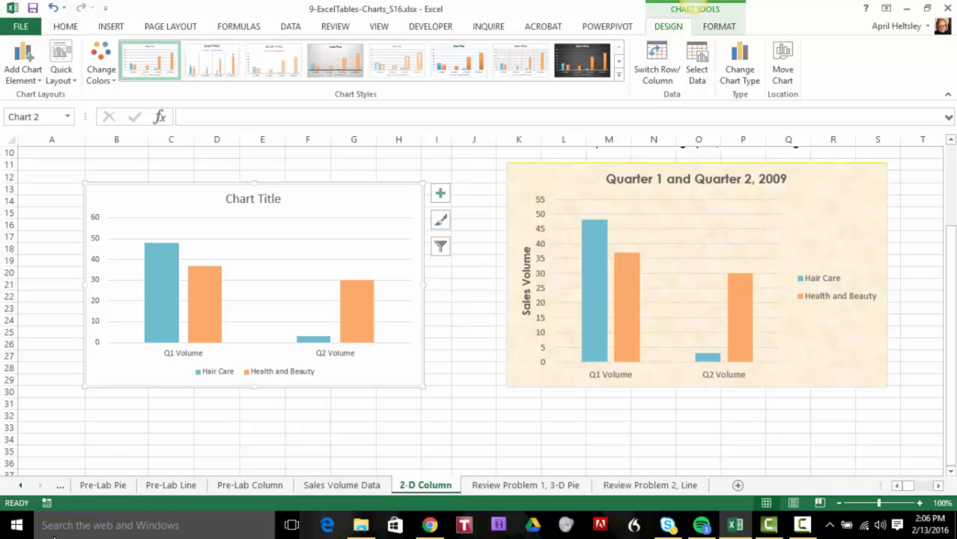
pyautogui.rightClick(333, 202)
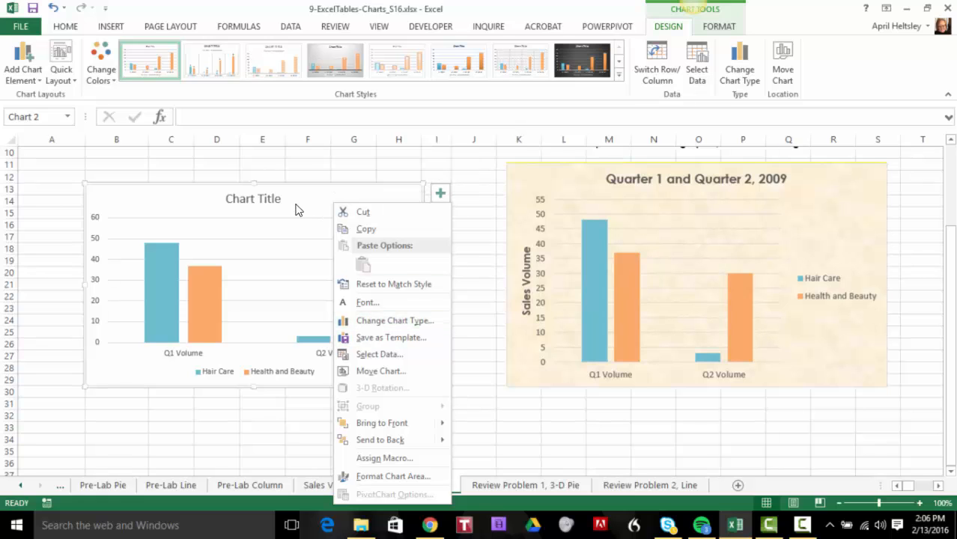
# Replace the placeholder chart title with "Quarter 1 and Quarter 2, 2009"
pyautogui.press('Escape')
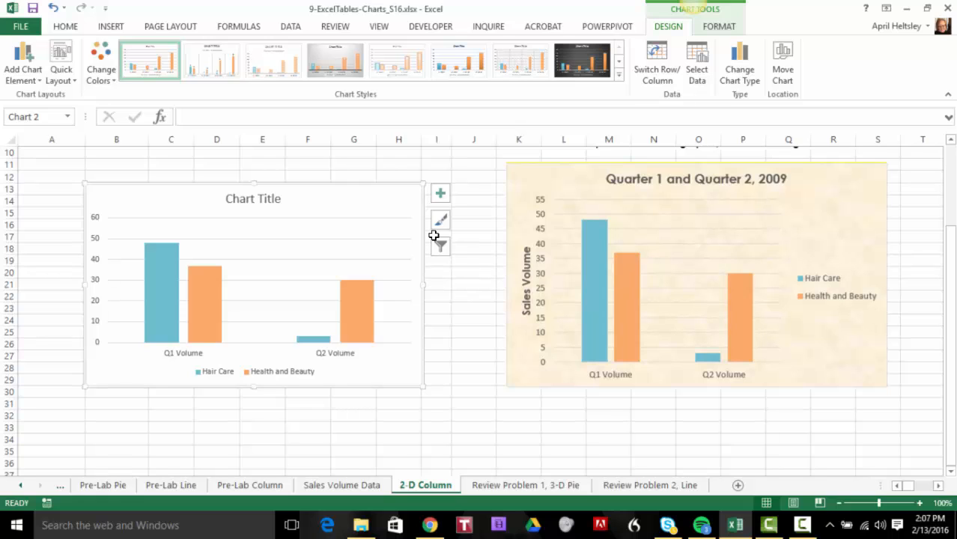
pyautogui.click(255, 198)
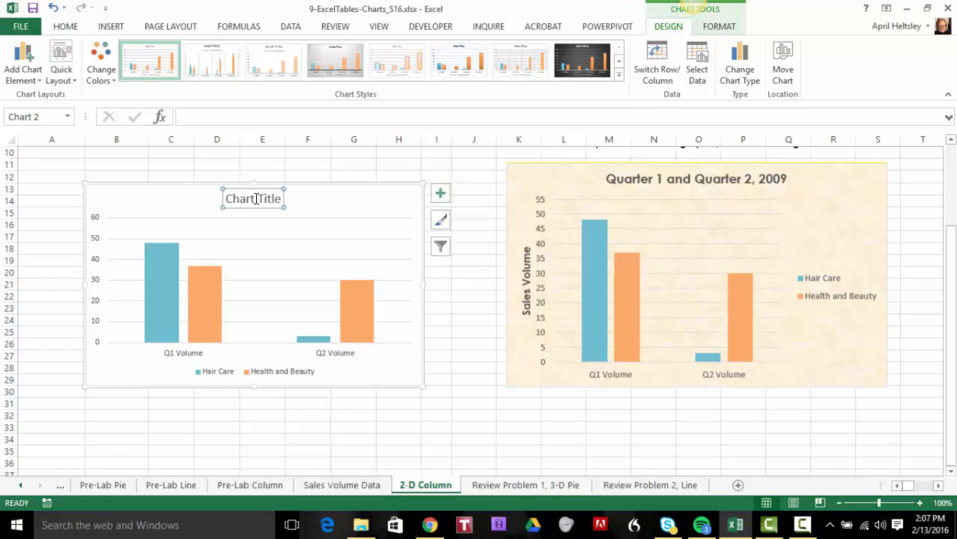
pyautogui.moveTo(228, 197); pyautogui.dragTo(276, 197)
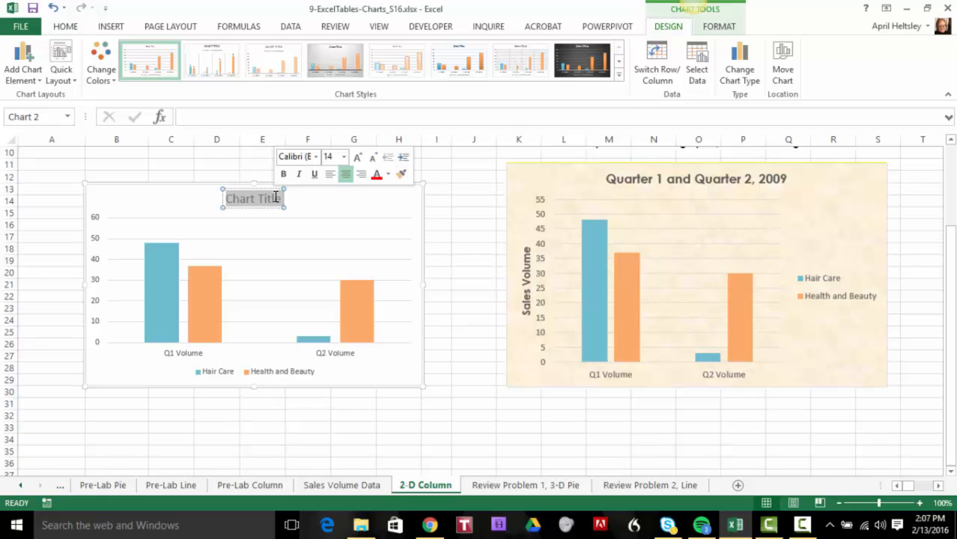
pyautogui.write('Q')
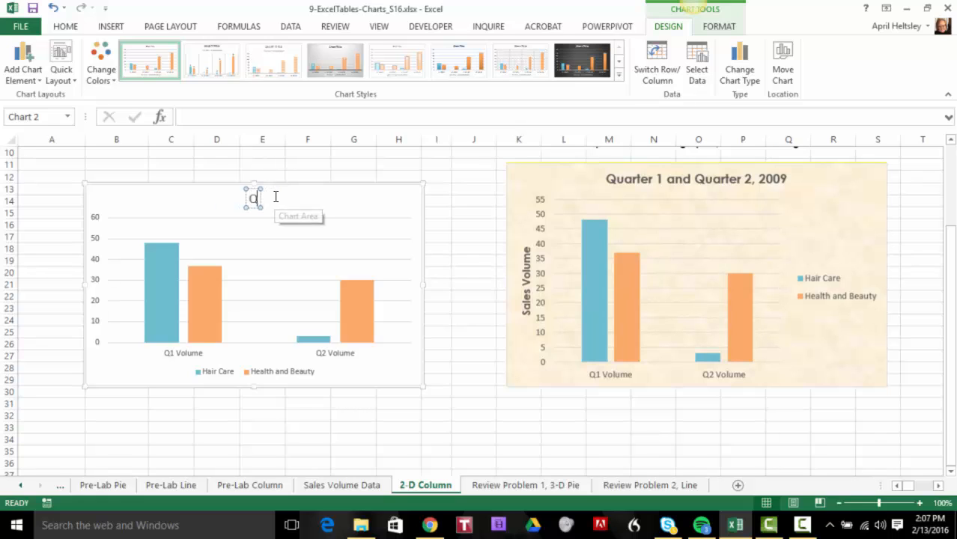
pyautogui.write('uarter 1')
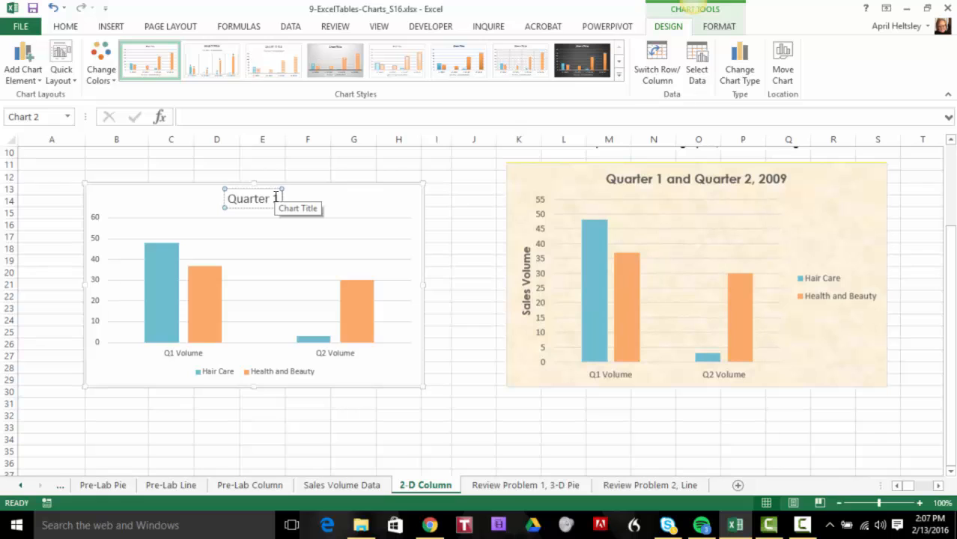
pyautogui.write(' and Quarter 2')
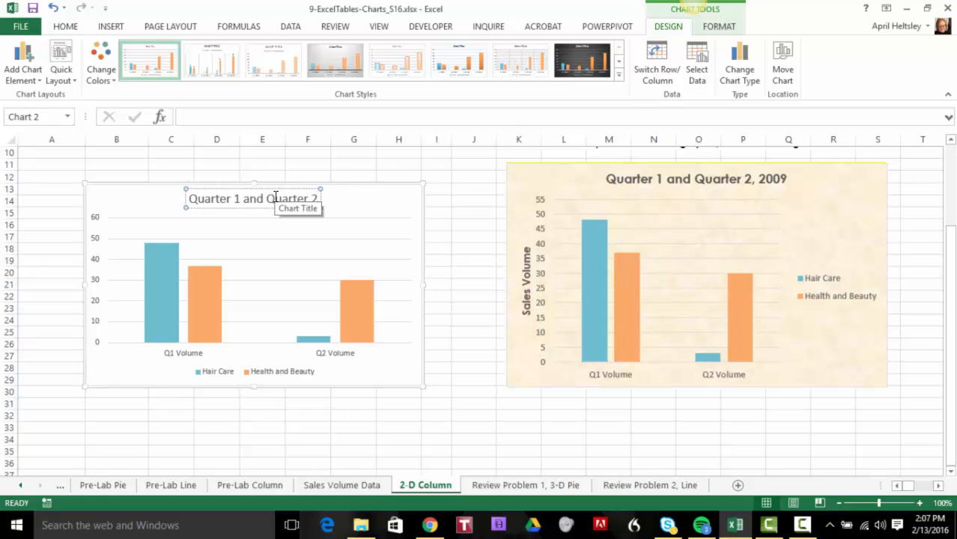
pyautogui.write(', 2009')
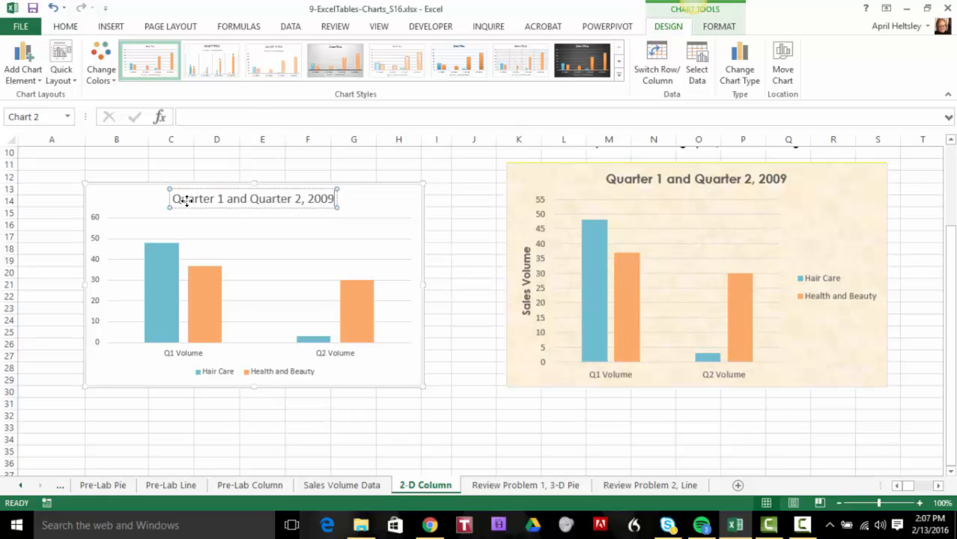
# Format the chart title in bold Century Gothic at 12 pt
pyautogui.click(206, 213)
pyautogui.click(221, 198)
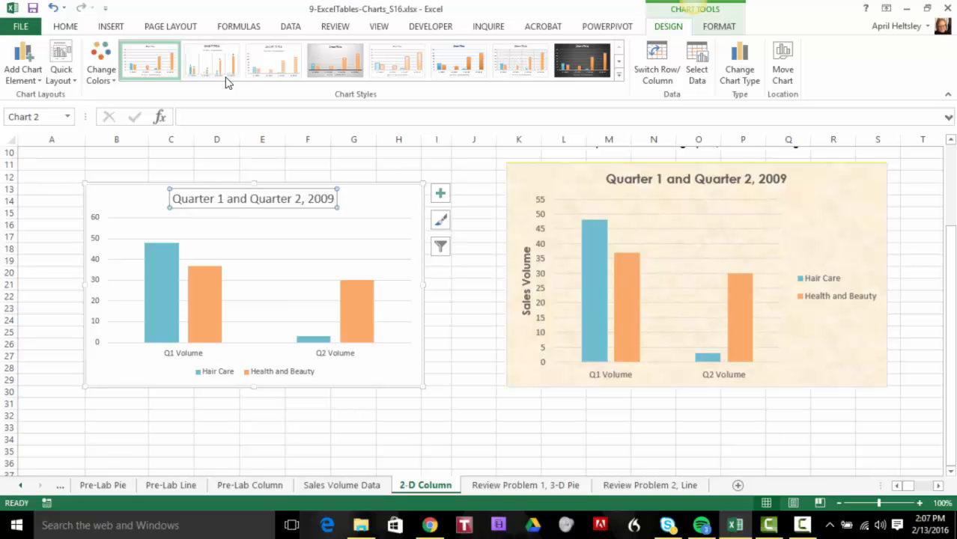
pyautogui.click(68, 27)
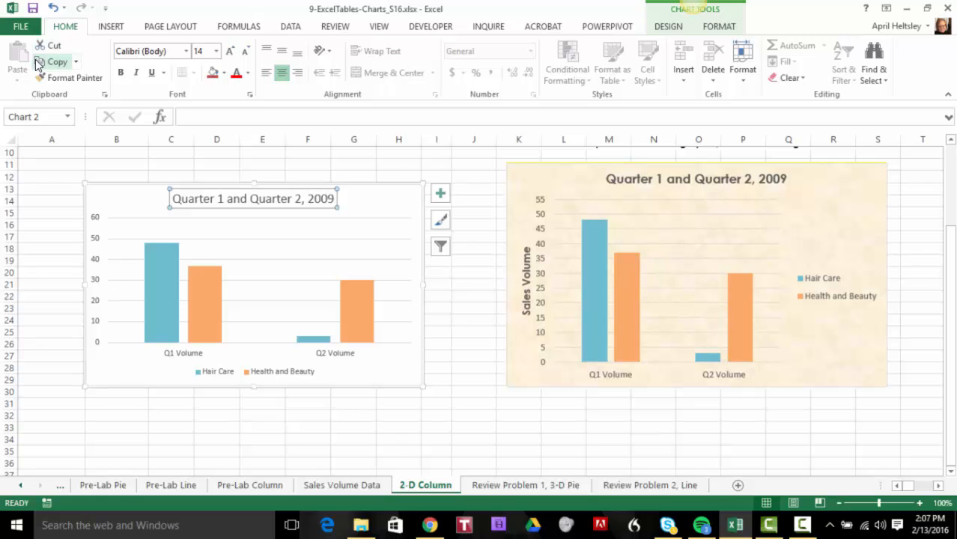
pyautogui.click(185, 51)
pyautogui.press('Up')
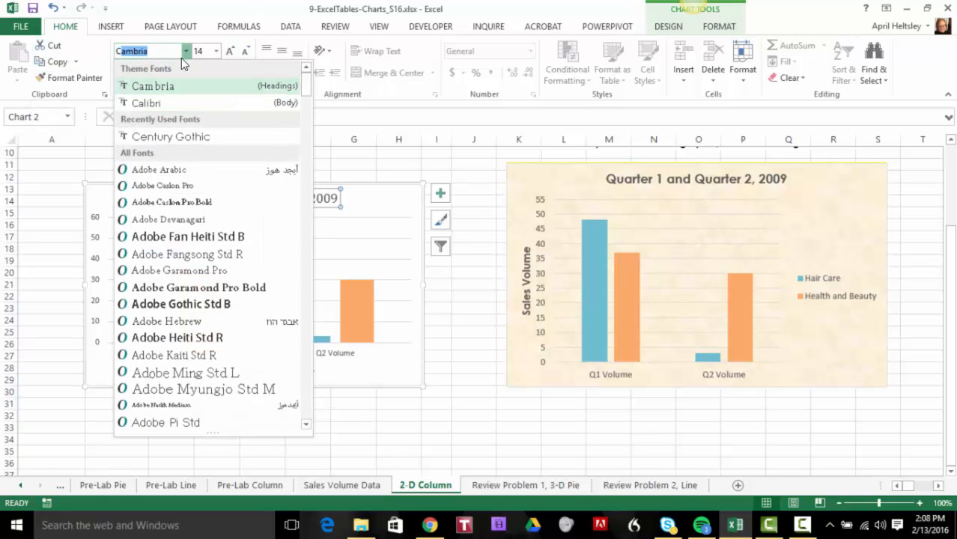
pyautogui.click(178, 136)
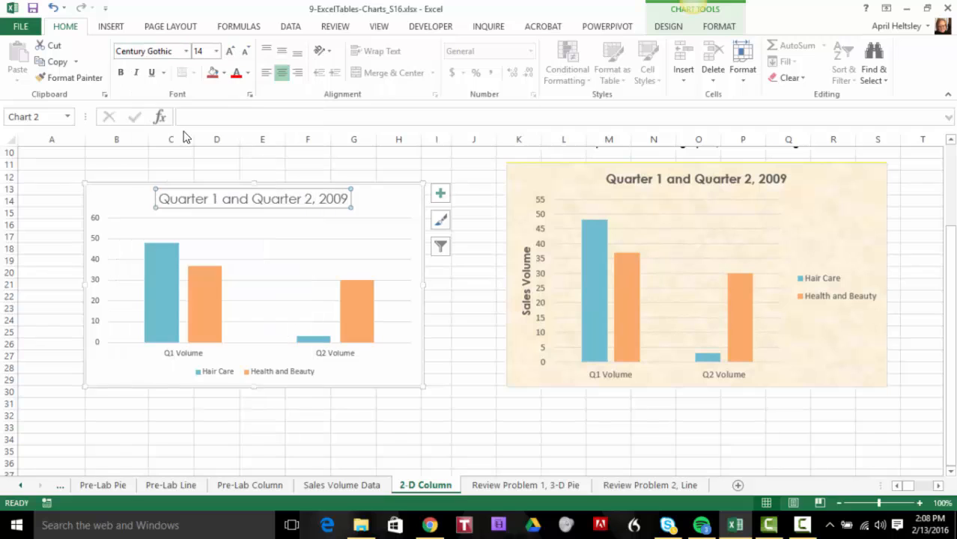
pyautogui.click(216, 51)
pyautogui.click(199, 133)
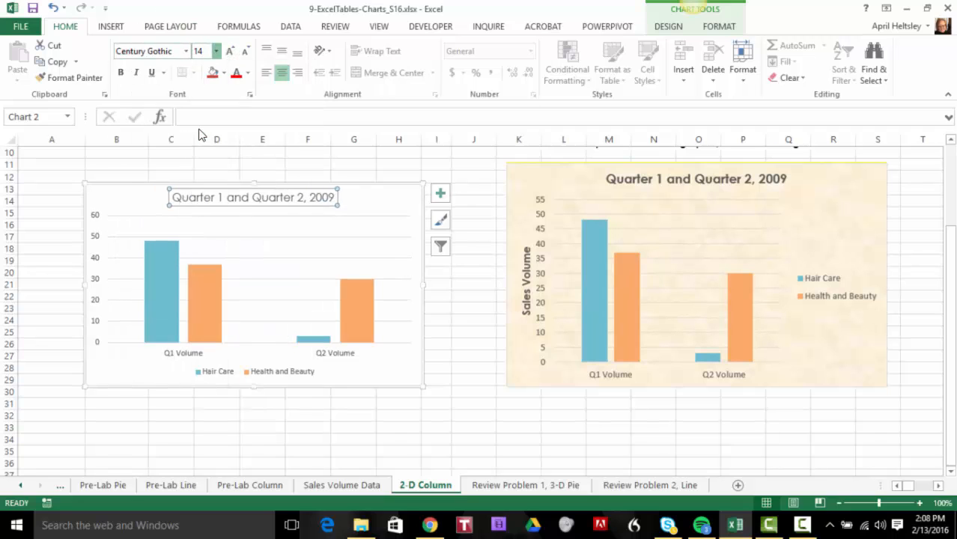
pyautogui.click(120, 72)
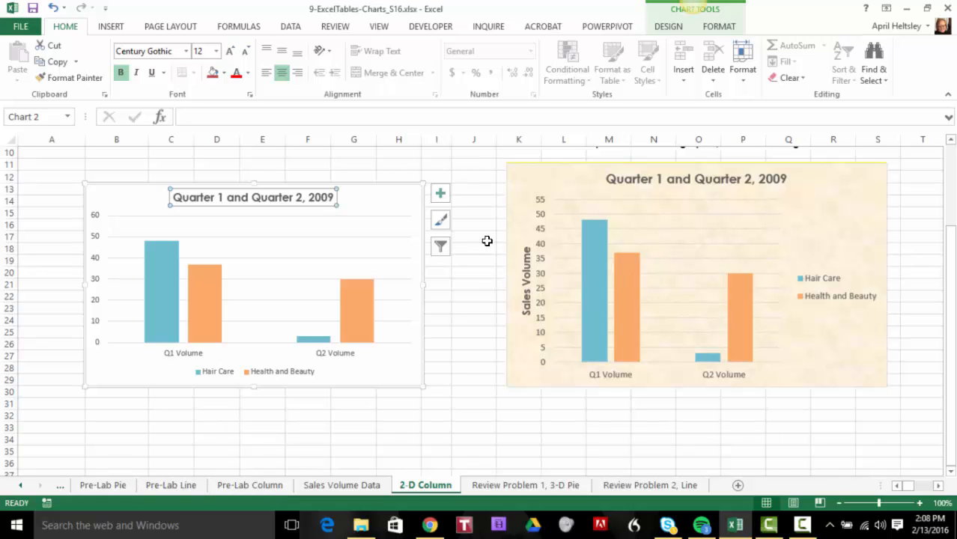
# Add an axis title to the chart for the primary vertical axis only, leaving out the primary horizontal one
pyautogui.click(441, 194)
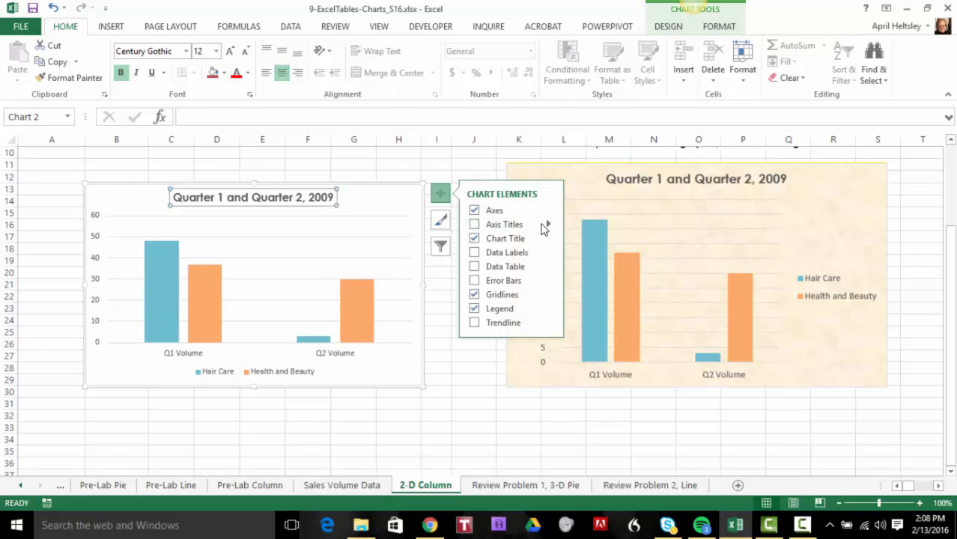
pyautogui.click(475, 225)
pyautogui.click(474, 224)
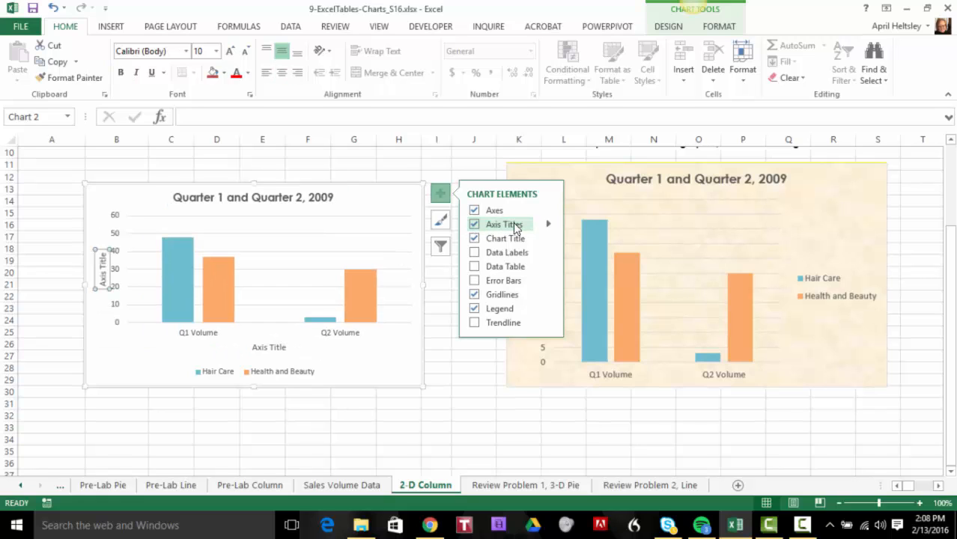
pyautogui.click(549, 225)
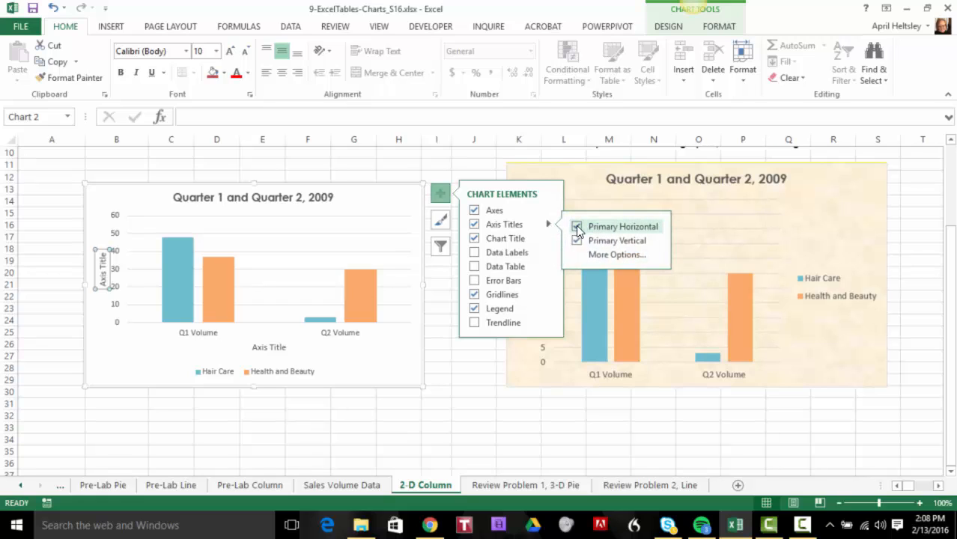
pyautogui.click(577, 227)
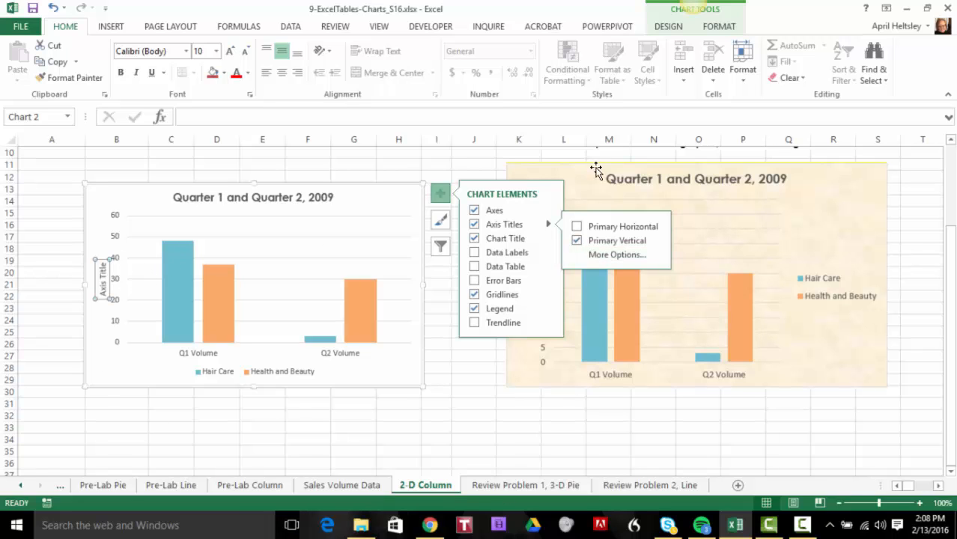
pyautogui.click(460, 378)
# Set the vertical axis title text to "Sales Volume"
pyautogui.click(100, 287)
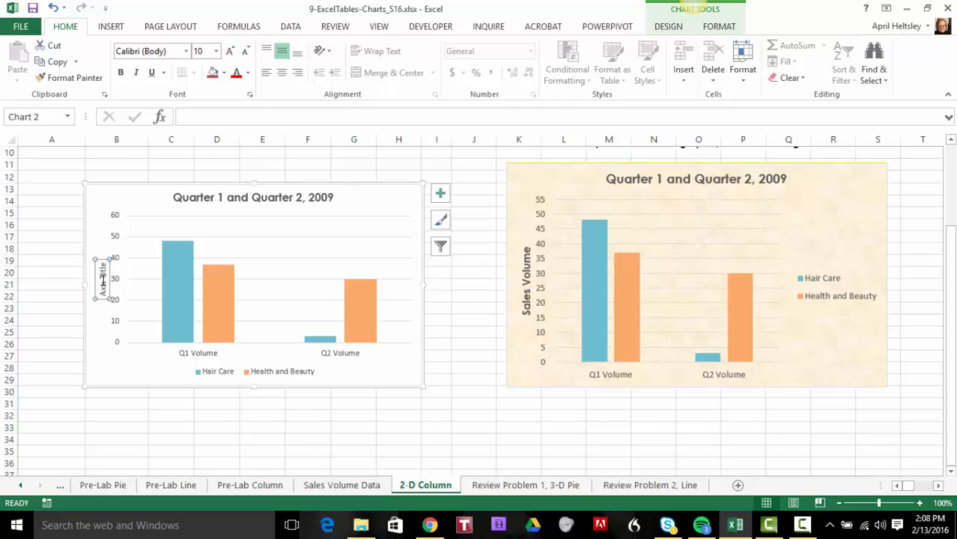
pyautogui.write('Sales Volume')
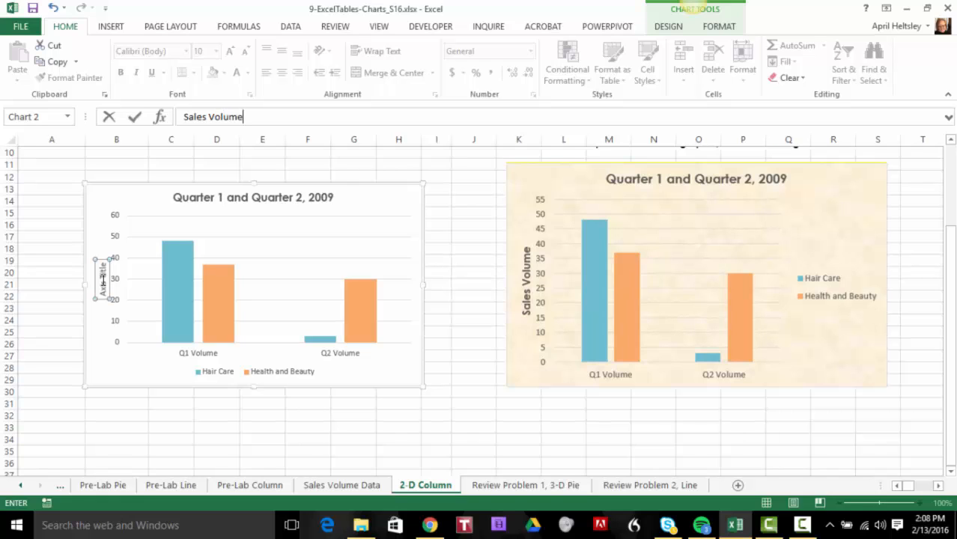
pyautogui.press('Return')
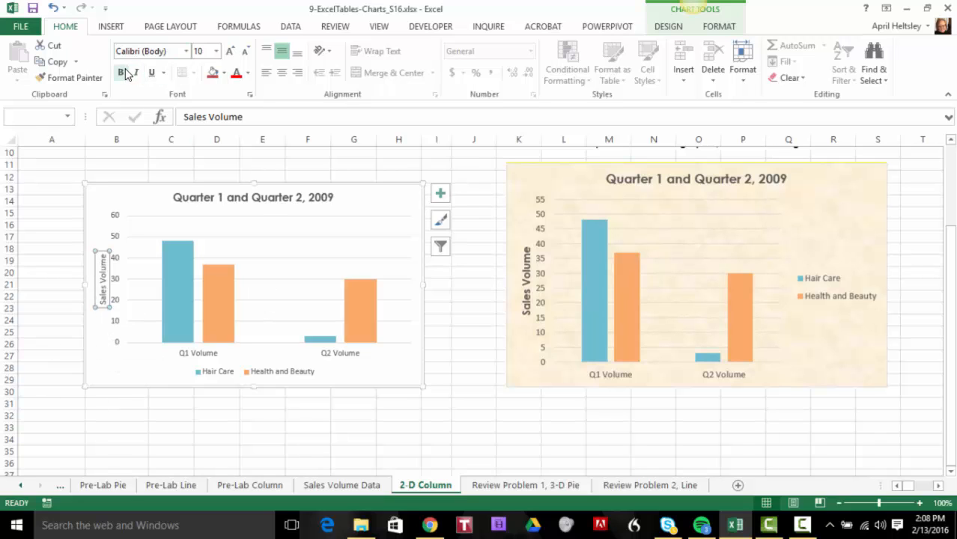
# Make the Sales Volume axis title bold Century Gothic and move it slightly away from the axis numbers
pyautogui.click(186, 51)
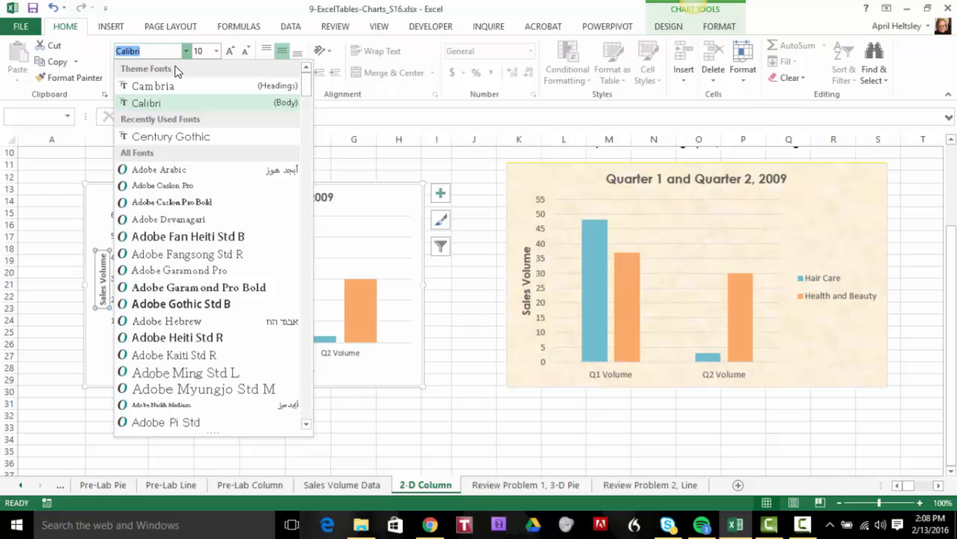
pyautogui.click(153, 137)
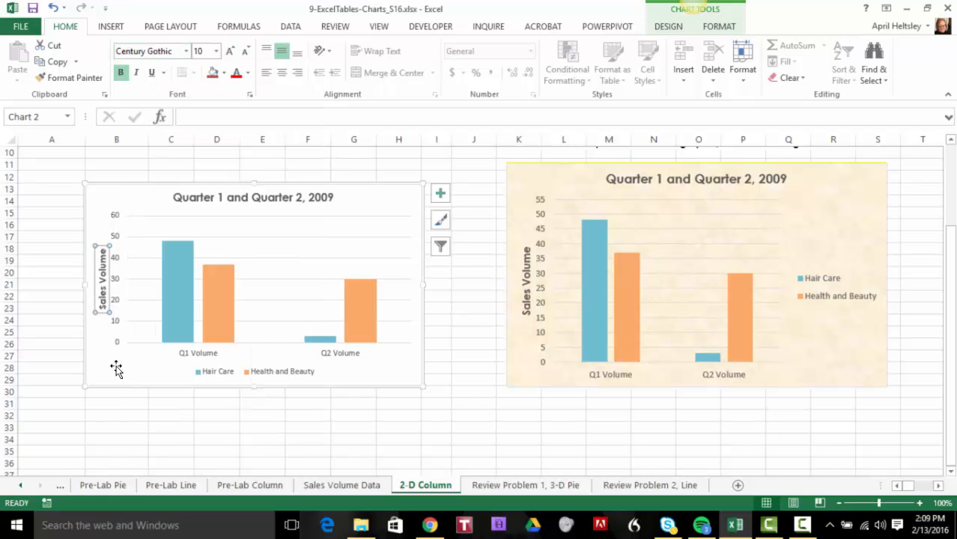
pyautogui.press('Up')
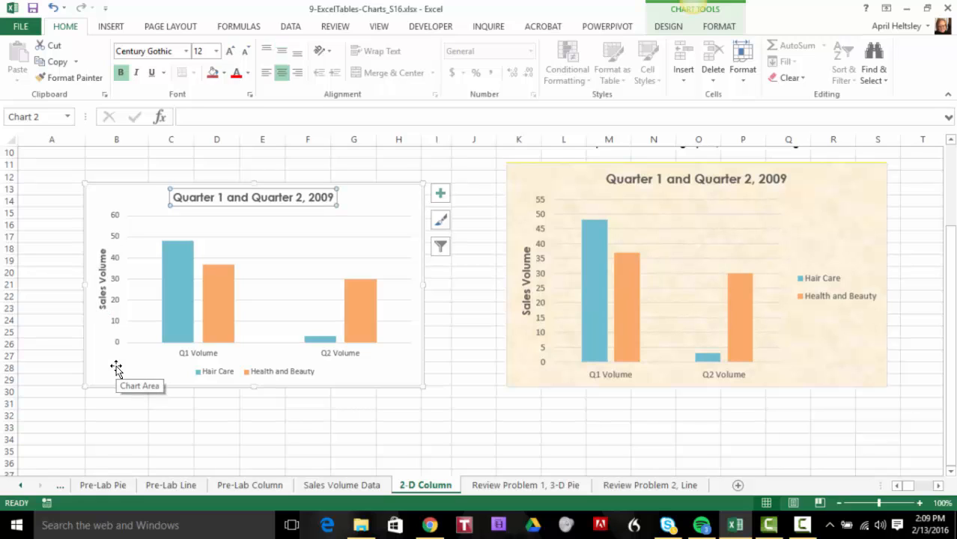
pyautogui.click(103, 270)
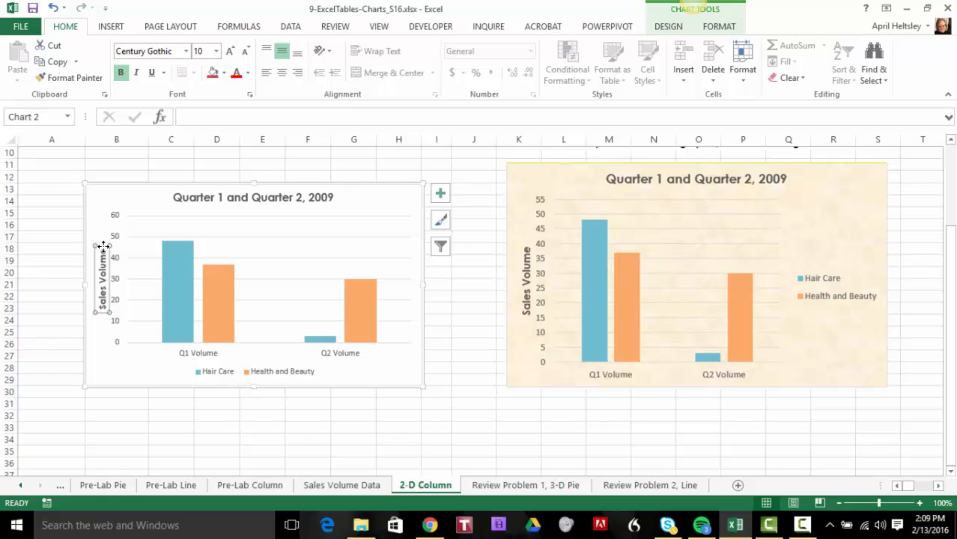
pyautogui.moveTo(95, 249); pyautogui.dragTo(96, 245)
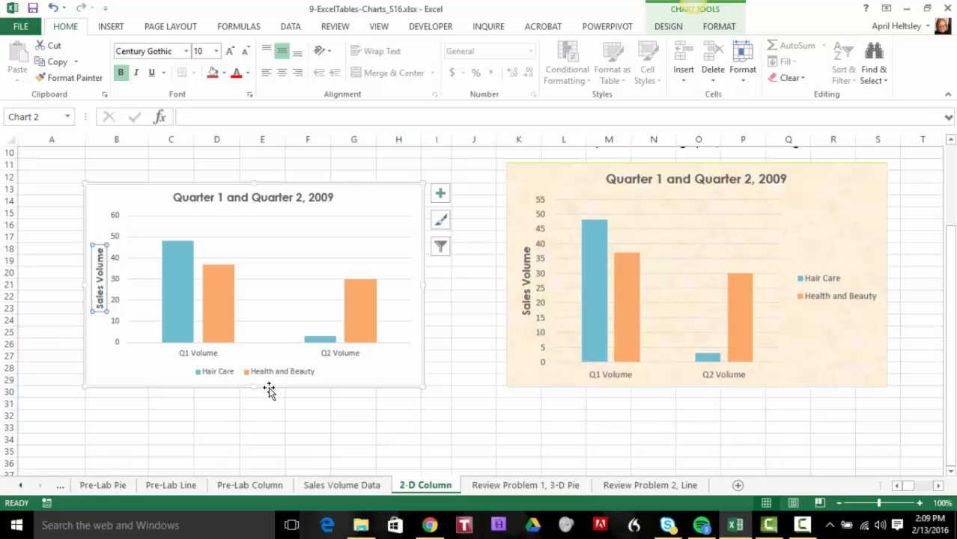
# Open the Format Axis settings for the chart's vertical value axis and widen the area showing them
pyautogui.click(118, 346)
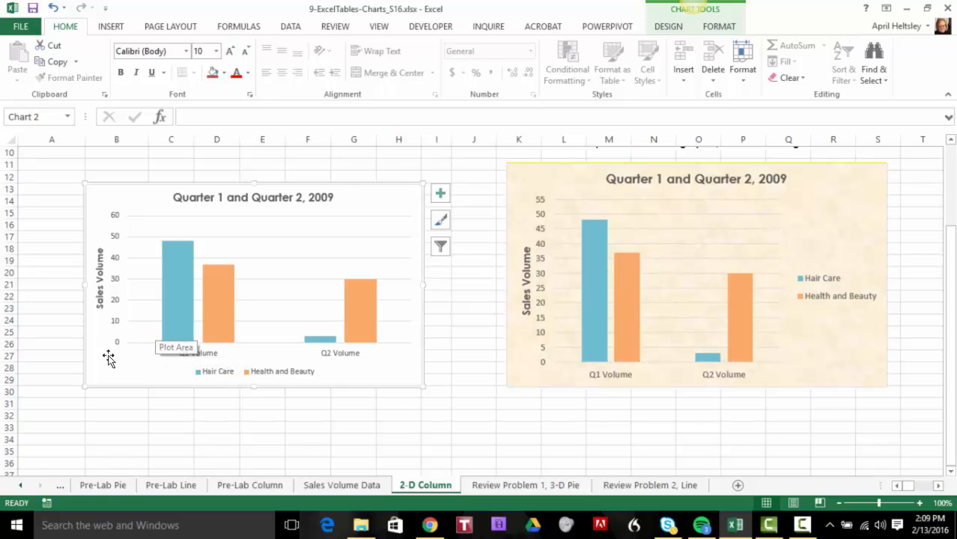
pyautogui.rightClick(116, 240)
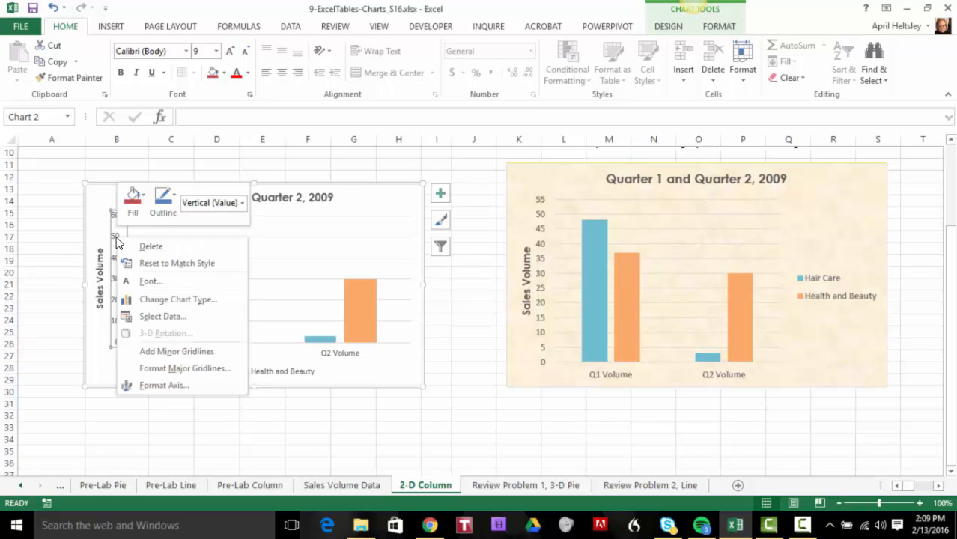
pyautogui.click(157, 389)
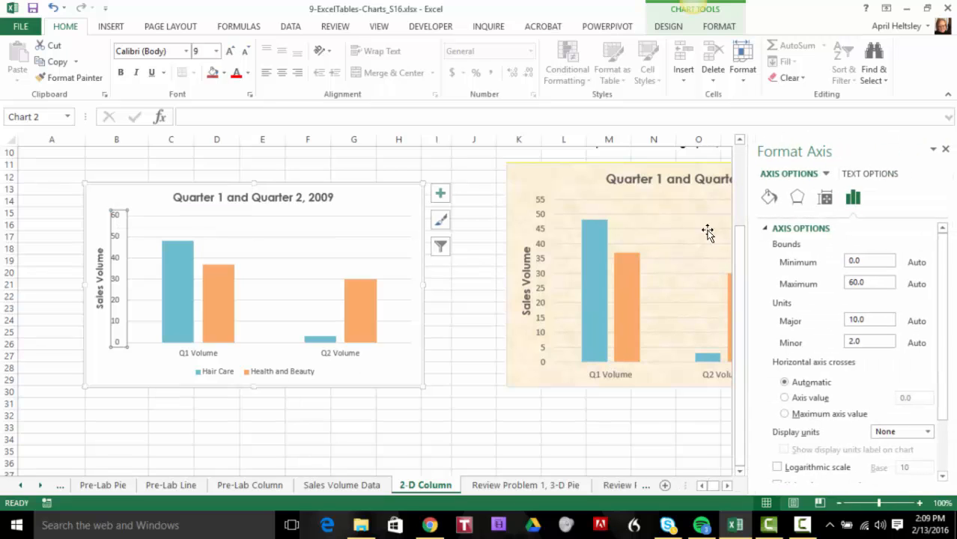
pyautogui.moveTo(749, 188); pyautogui.dragTo(720, 188)
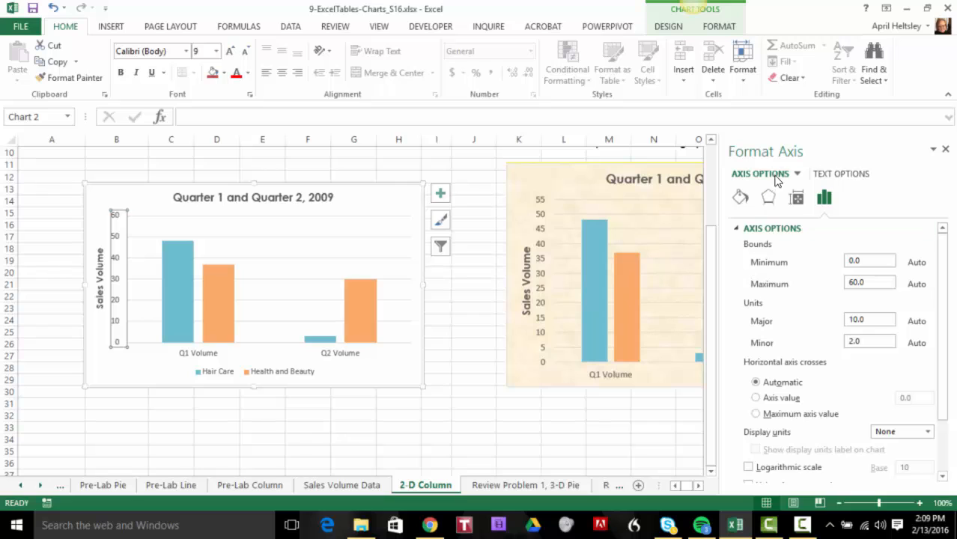
# Examine the vertical axis options, expanding the Labels and Number sections to review label position and number format
pyautogui.scroll(-3, 945, 284)
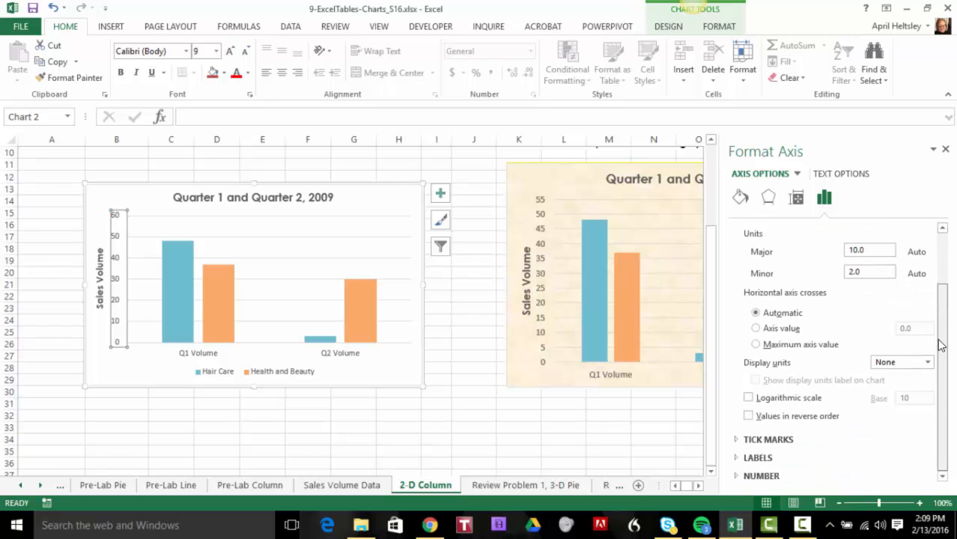
pyautogui.click(736, 463)
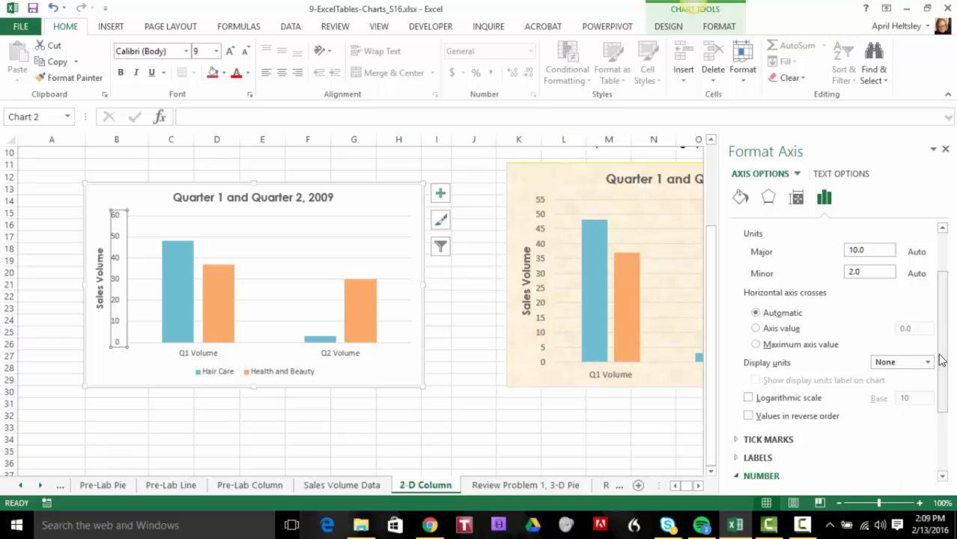
pyautogui.moveTo(942, 359)
pyautogui.mouseDown()
pyautogui.moveTo(932, 450)
pyautogui.moveTo(937, 360)
pyautogui.mouseUp()
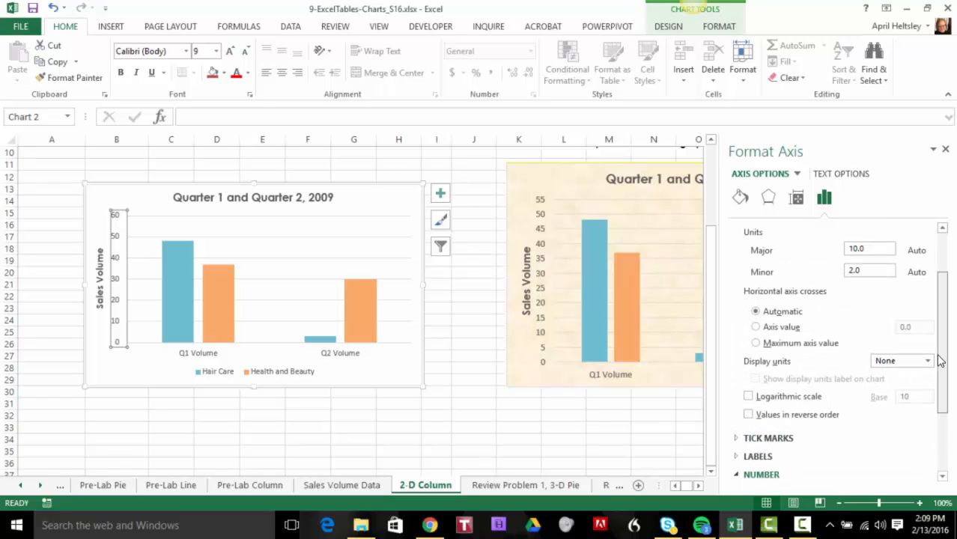
pyautogui.click(735, 456)
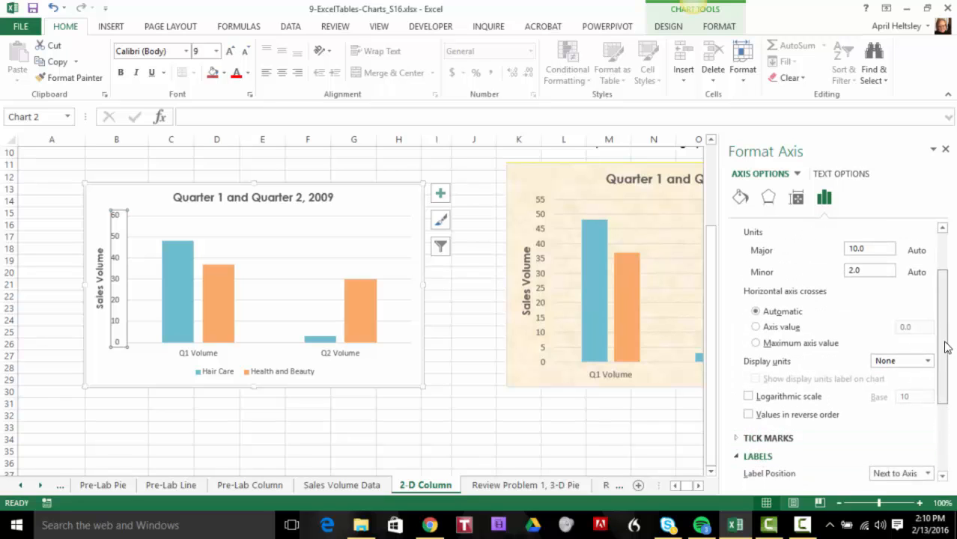
pyautogui.scroll(-3, 947, 347)
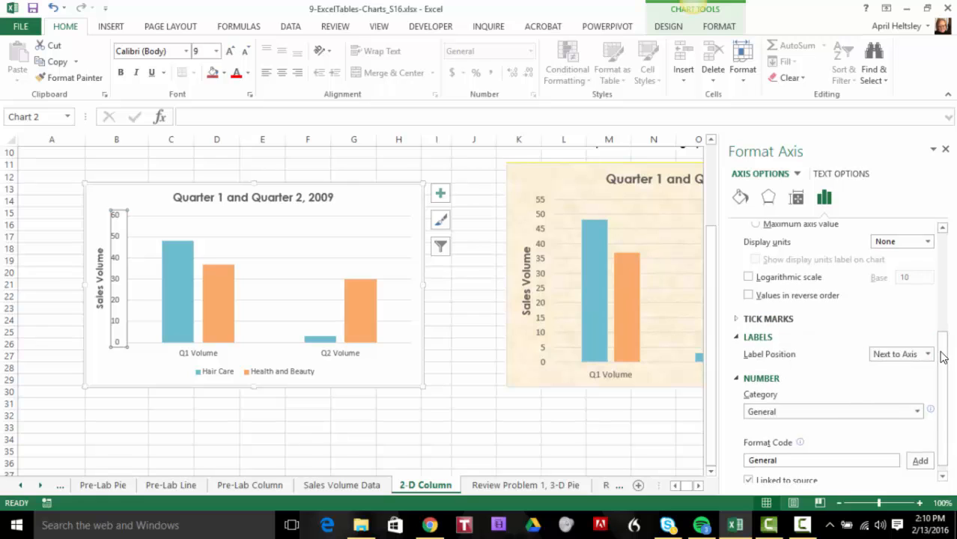
pyautogui.click(930, 356)
pyautogui.click(931, 358)
pyautogui.scroll(3, 816, 337)
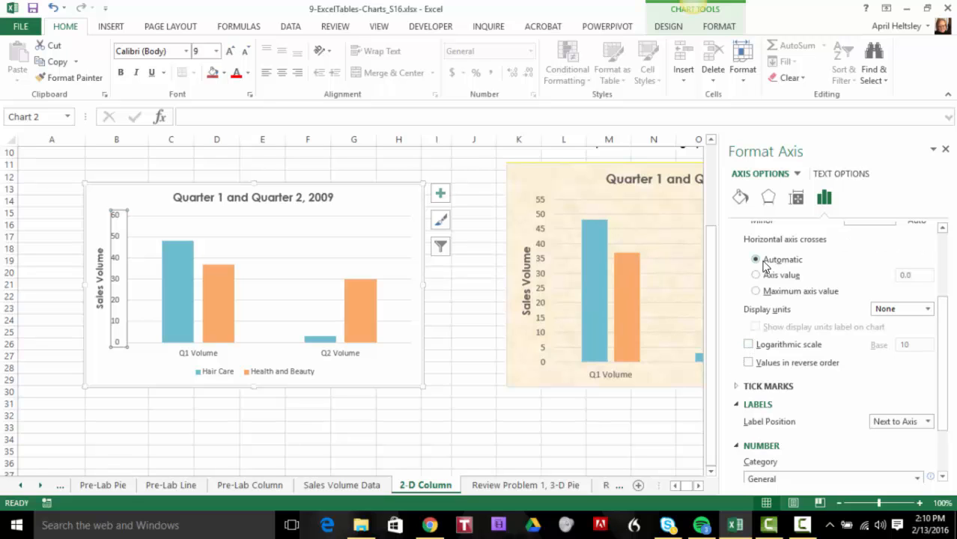
# Set the major unit of the chart's vertical value axis to 5
pyautogui.scroll(3, 778, 315)
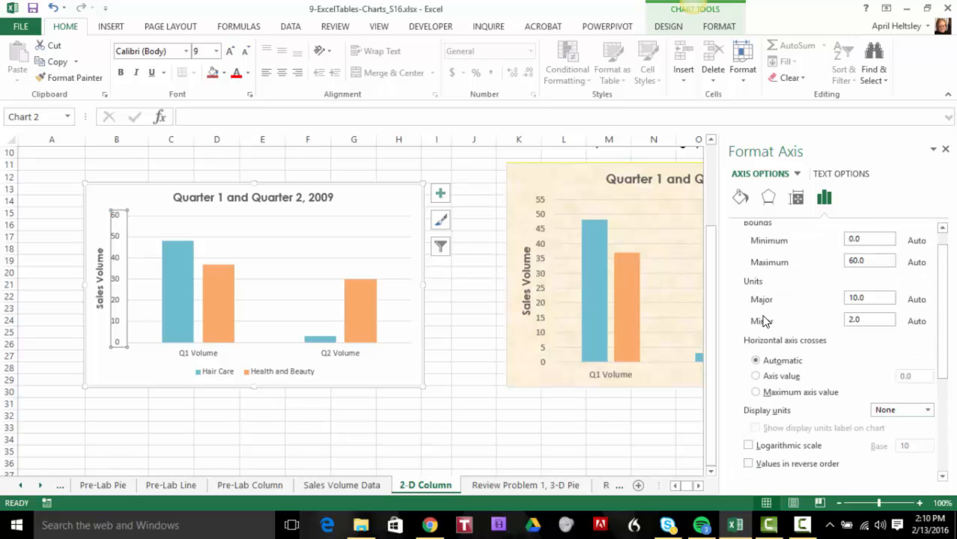
pyautogui.moveTo(876, 295); pyautogui.dragTo(825, 298)
pyautogui.write('5')
pyautogui.click(856, 239)
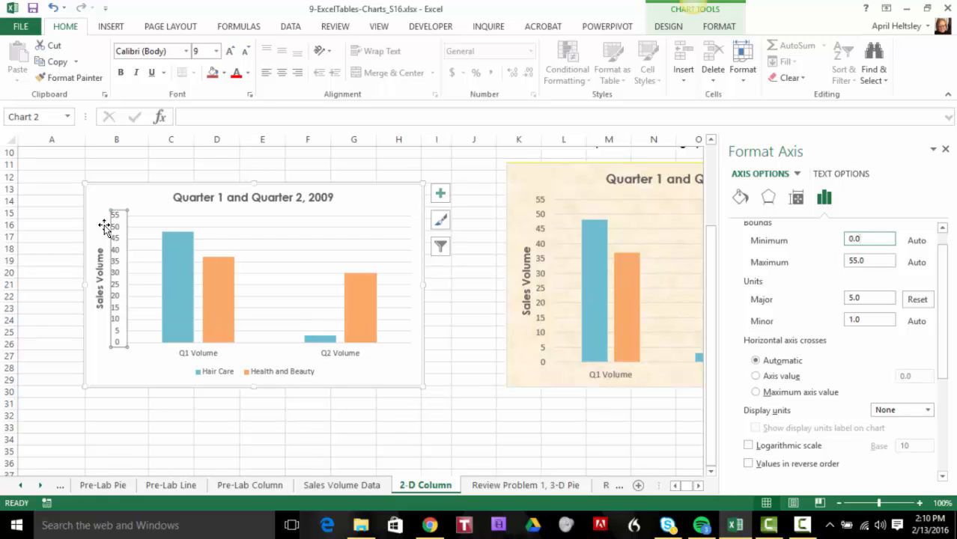
pyautogui.click(386, 205)
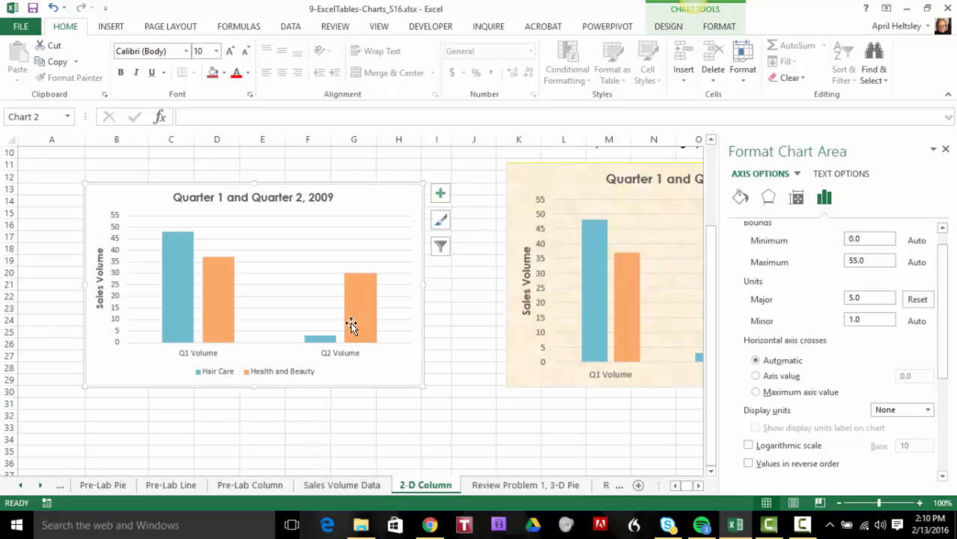
pyautogui.rightClick(364, 196)
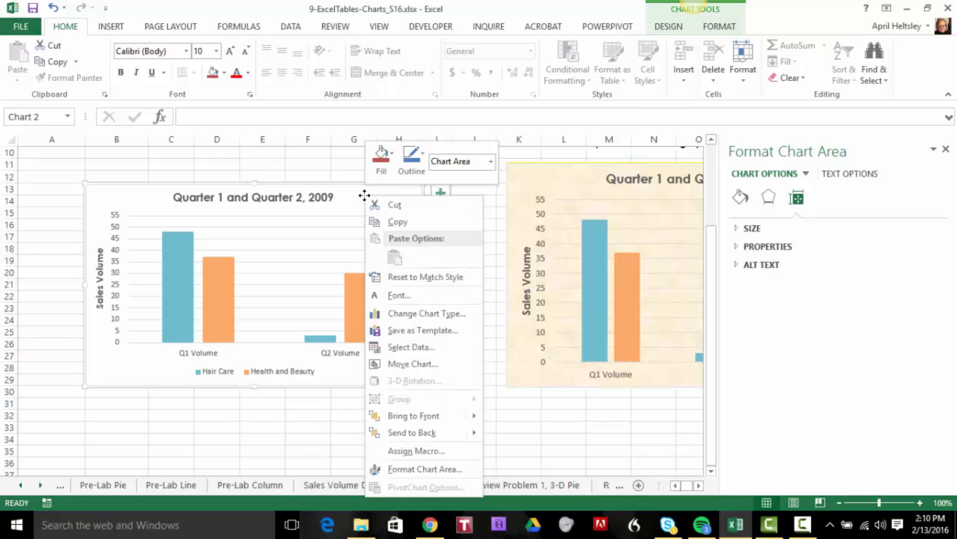
pyautogui.click(350, 207)
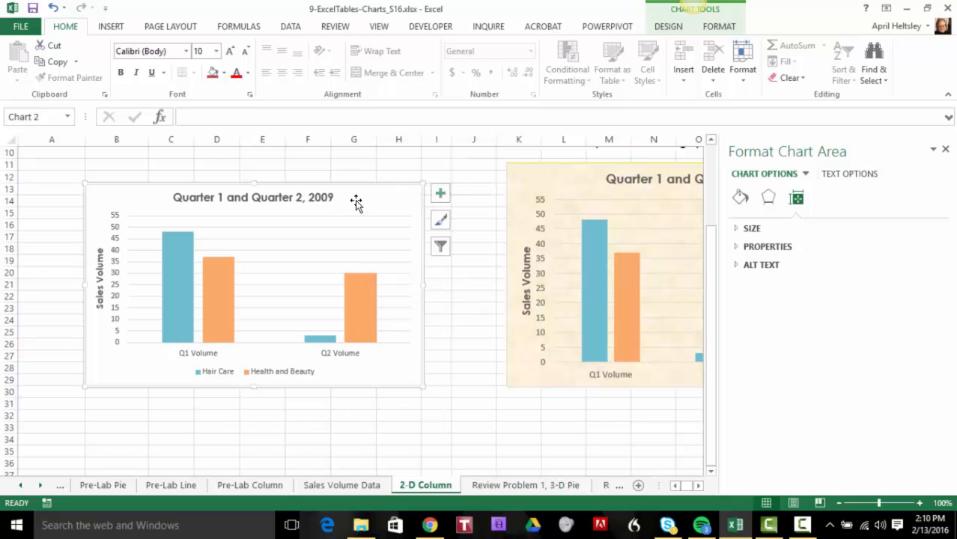
pyautogui.rightClick(394, 198)
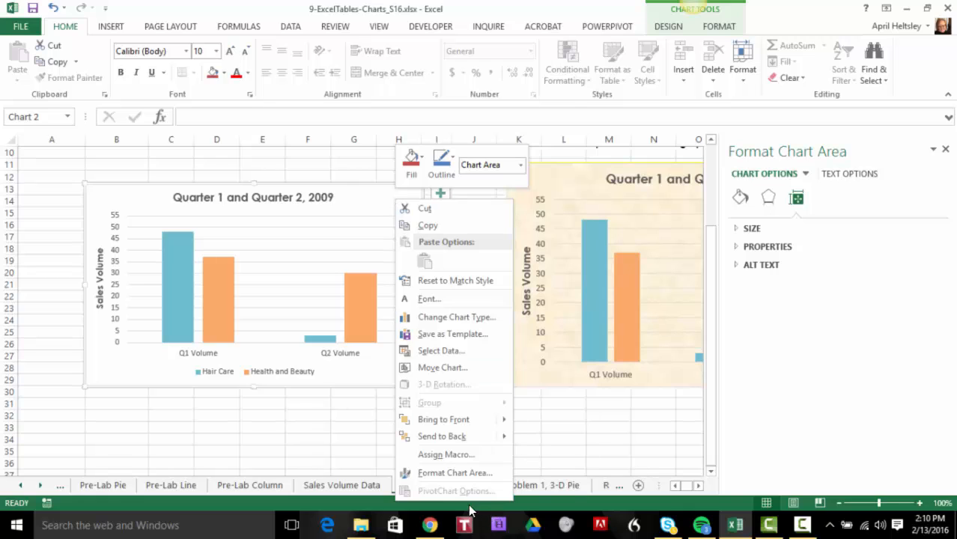
pyautogui.click(420, 167)
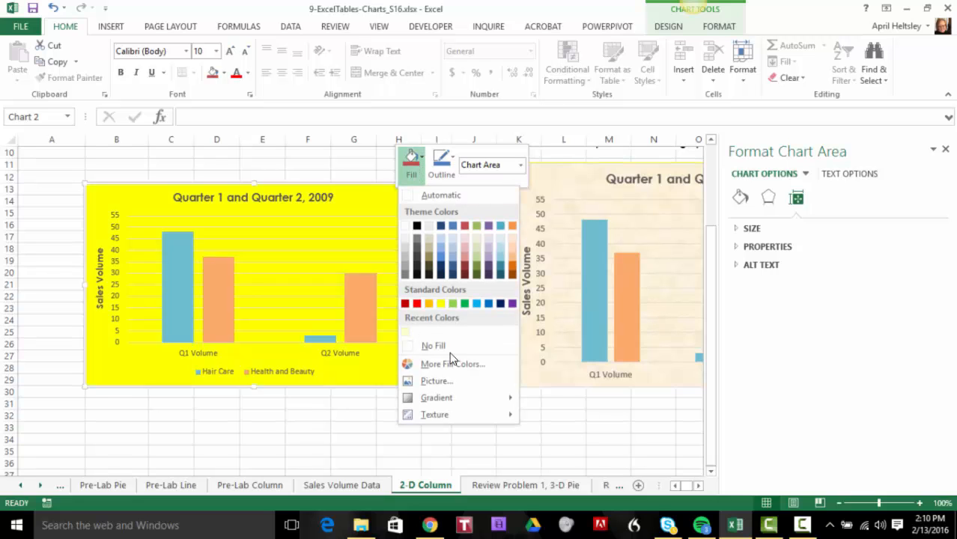
pyautogui.moveTo(441, 425)
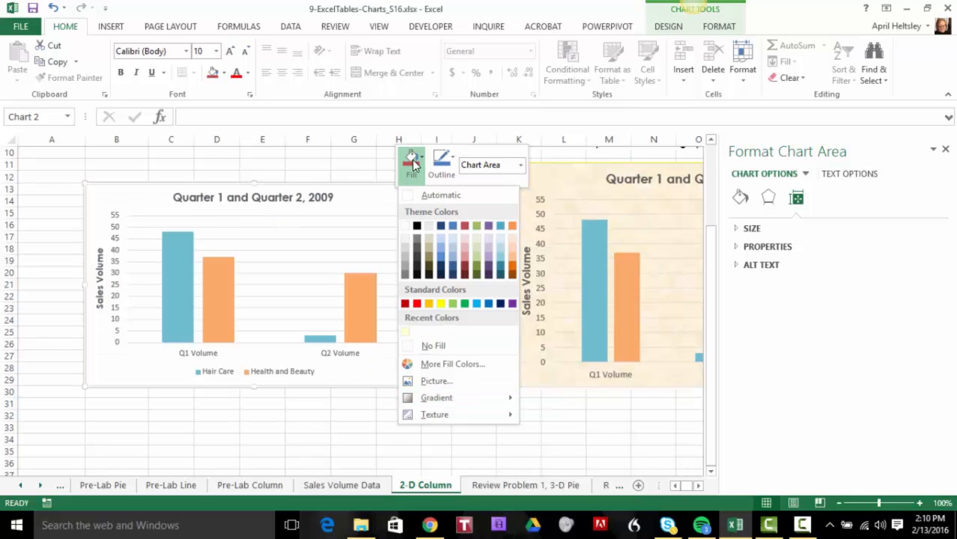
pyautogui.click(412, 159)
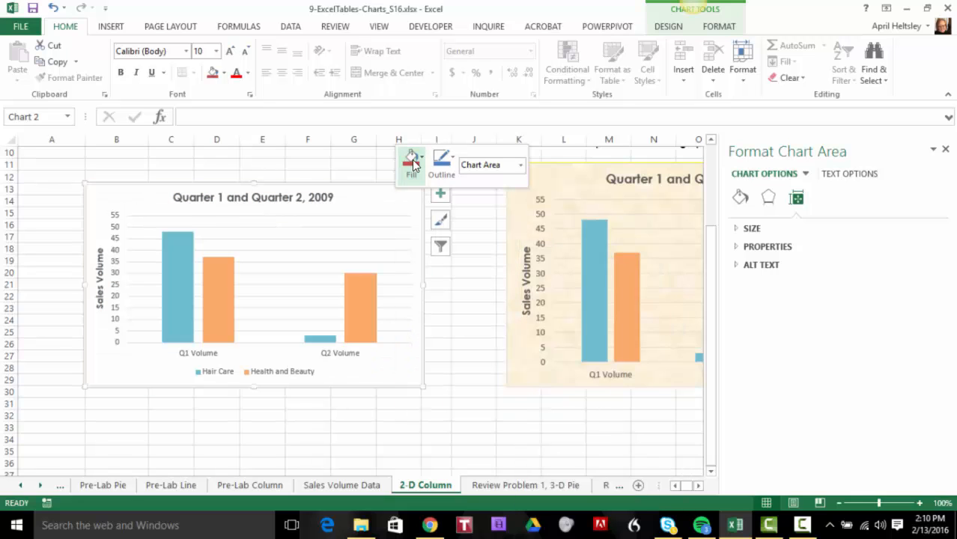
# Open the Format Chart Area settings, widen the area showing them, and review the fill, border and border color options
pyautogui.rightClick(388, 199)
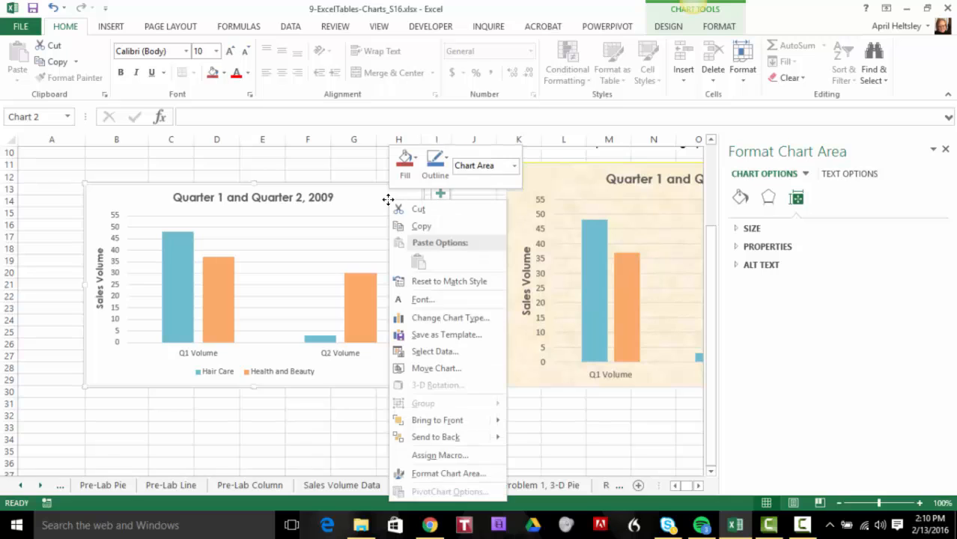
pyautogui.click(458, 474)
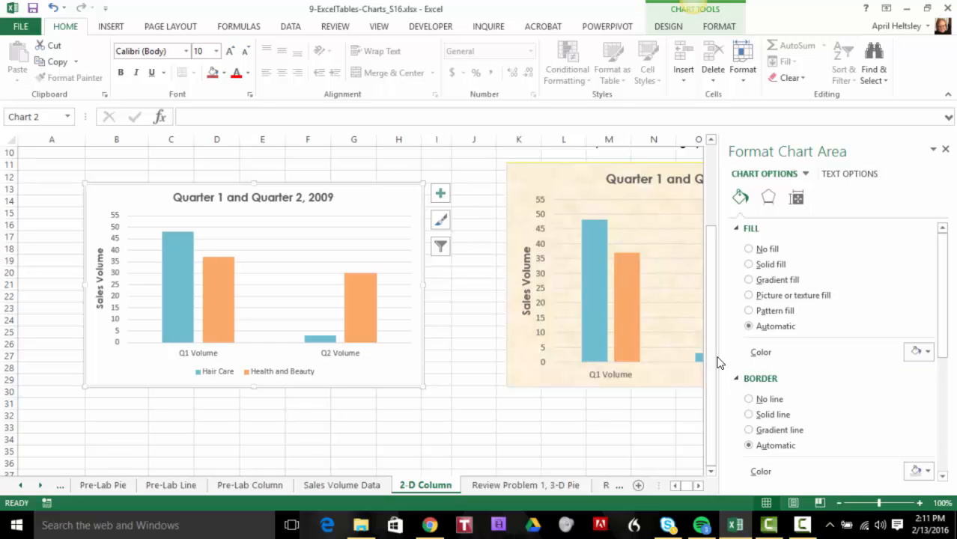
pyautogui.moveTo(715, 356); pyautogui.dragTo(657, 355)
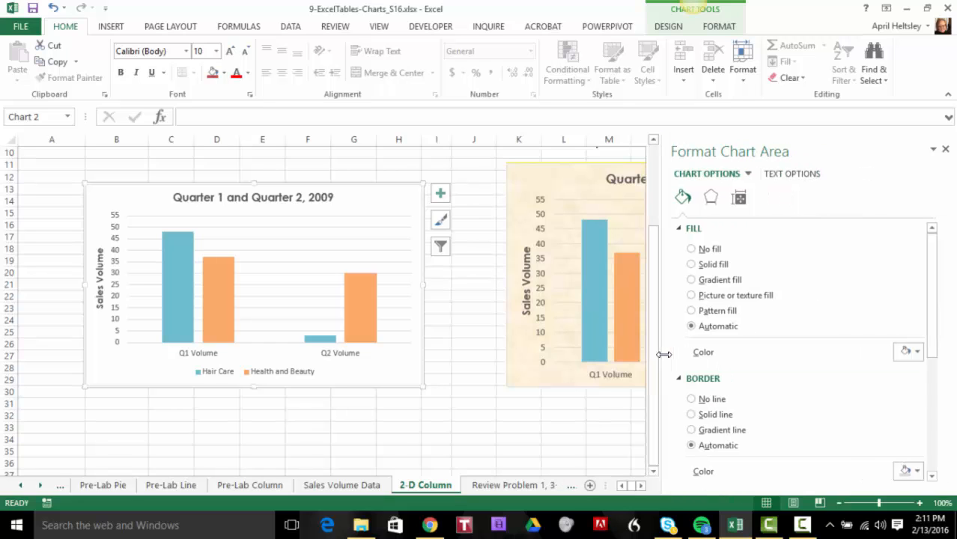
pyautogui.scroll(-4, 786, 321)
pyautogui.scroll(3, 803, 336)
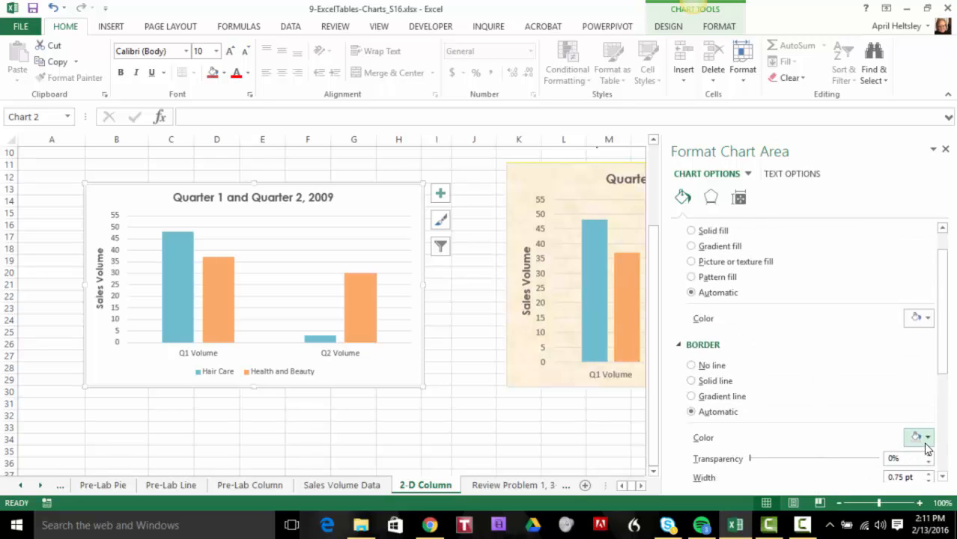
pyautogui.scroll(1, 775, 376)
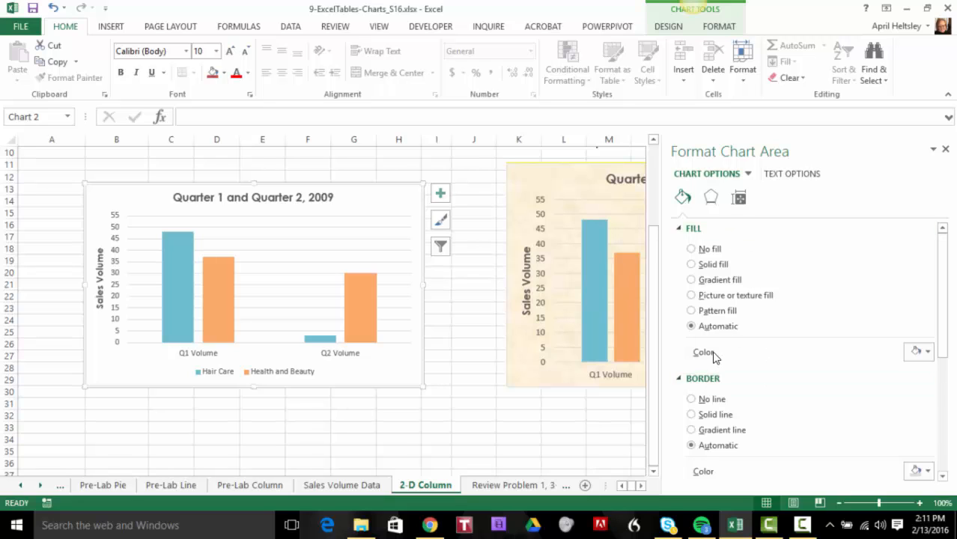
pyautogui.scroll(-3, 853, 395)
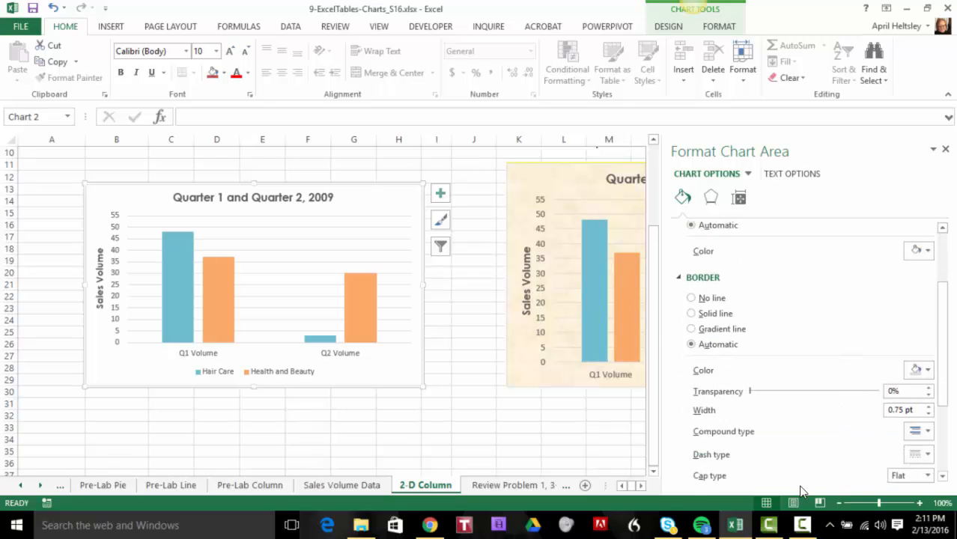
pyautogui.click(927, 370)
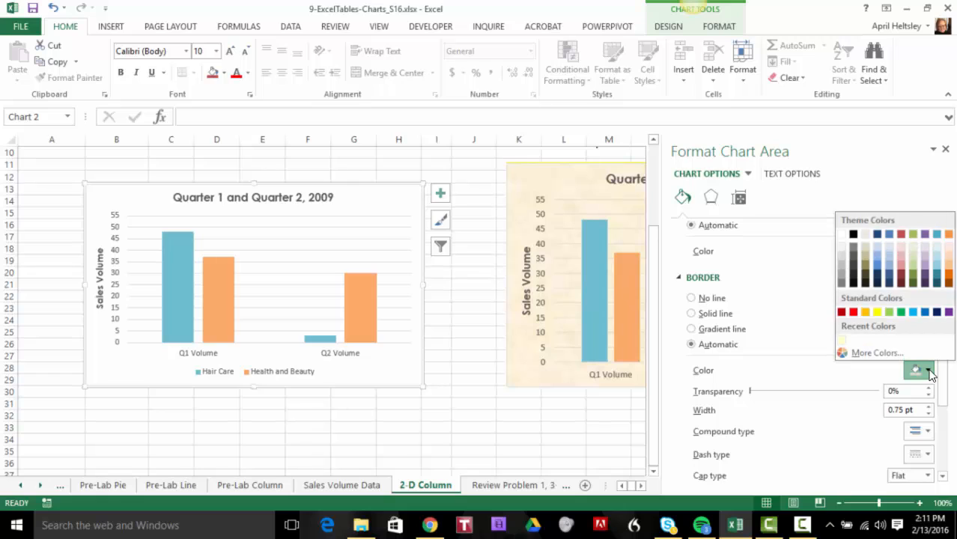
pyautogui.click(929, 373)
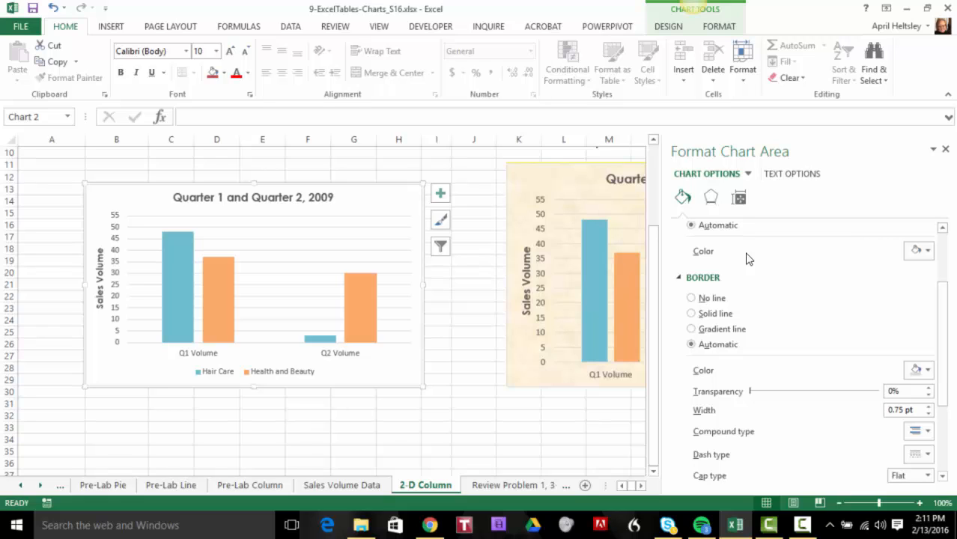
# Try a bold vertical-stripe pattern fill on the chart area, and replace it with No fill
pyautogui.scroll(3, 814, 314)
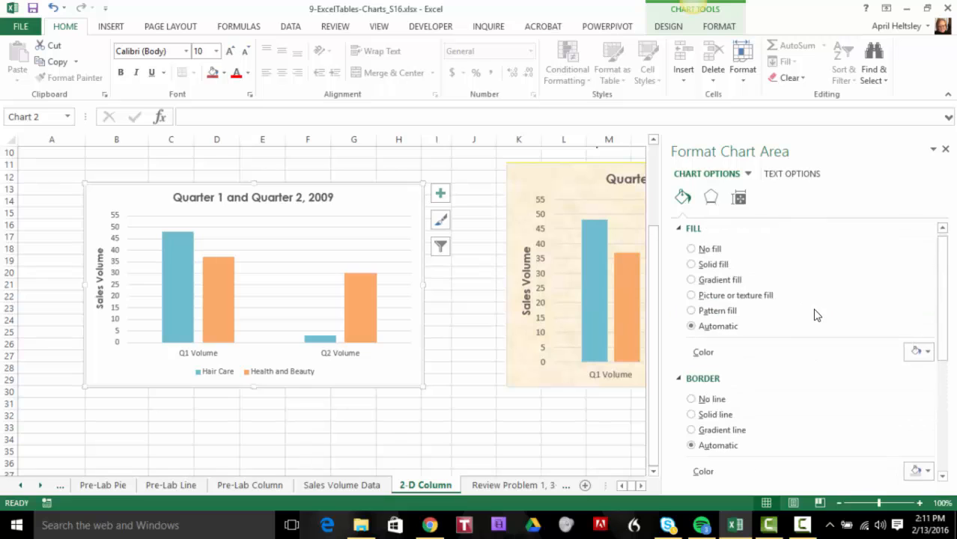
pyautogui.click(691, 310)
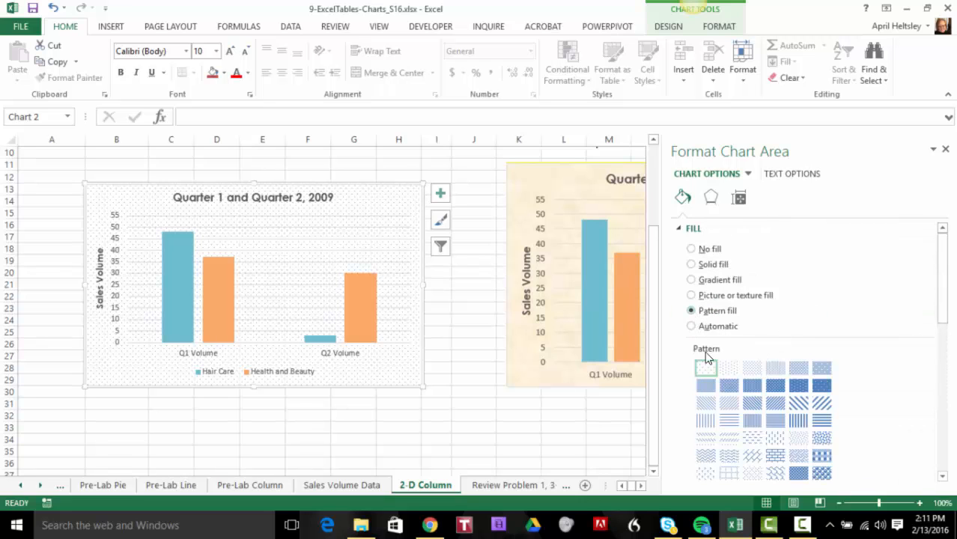
pyautogui.click(798, 421)
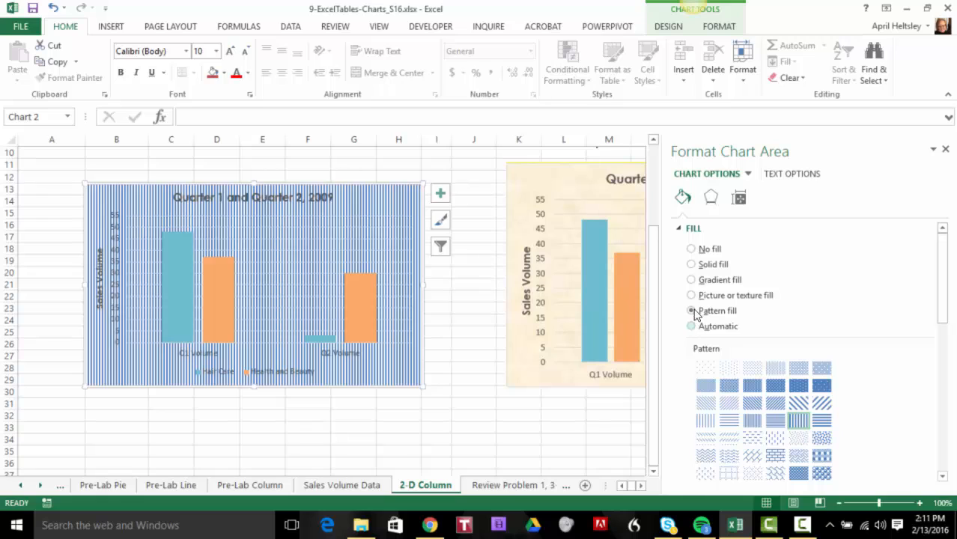
pyautogui.click(691, 250)
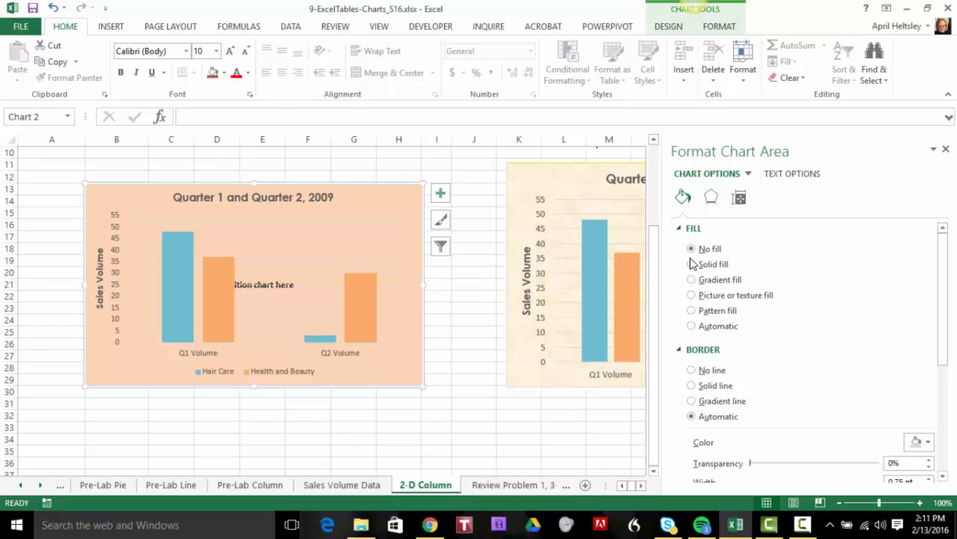
# Examine the chart area's border settings, from line type and color through join type and rounded corners
pyautogui.scroll(-3, 808, 344)
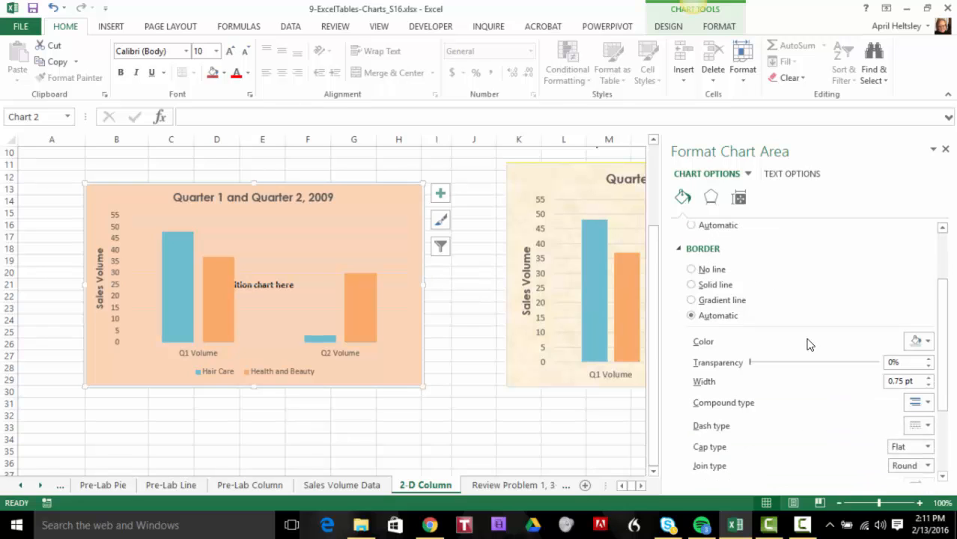
pyautogui.scroll(-3, 778, 442)
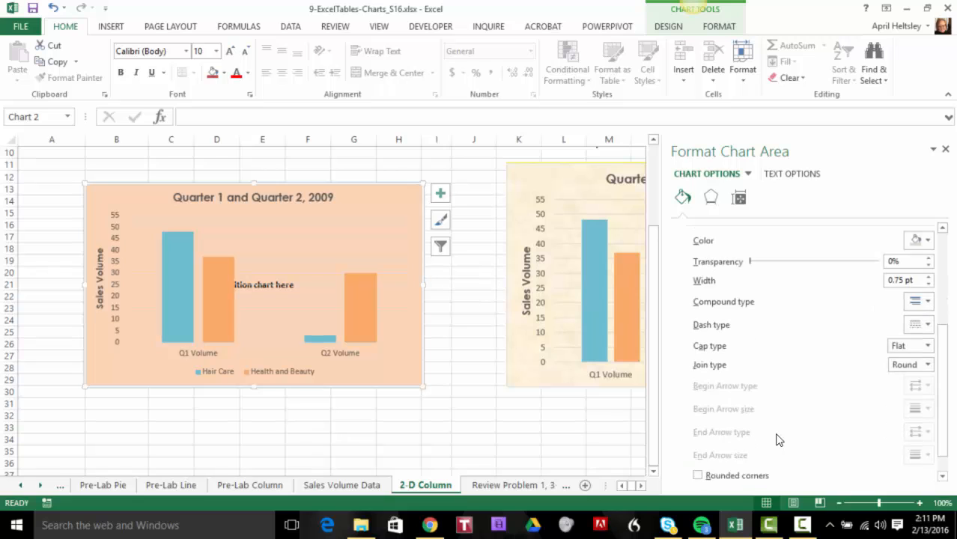
pyautogui.scroll(-1, 778, 440)
pyautogui.scroll(4, 778, 441)
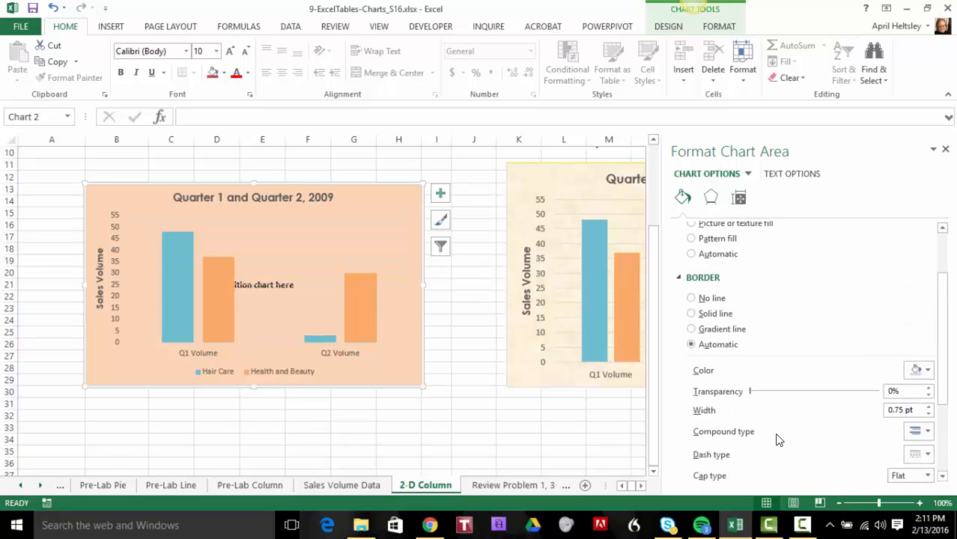
pyautogui.scroll(-4, 778, 441)
pyautogui.scroll(5, 778, 440)
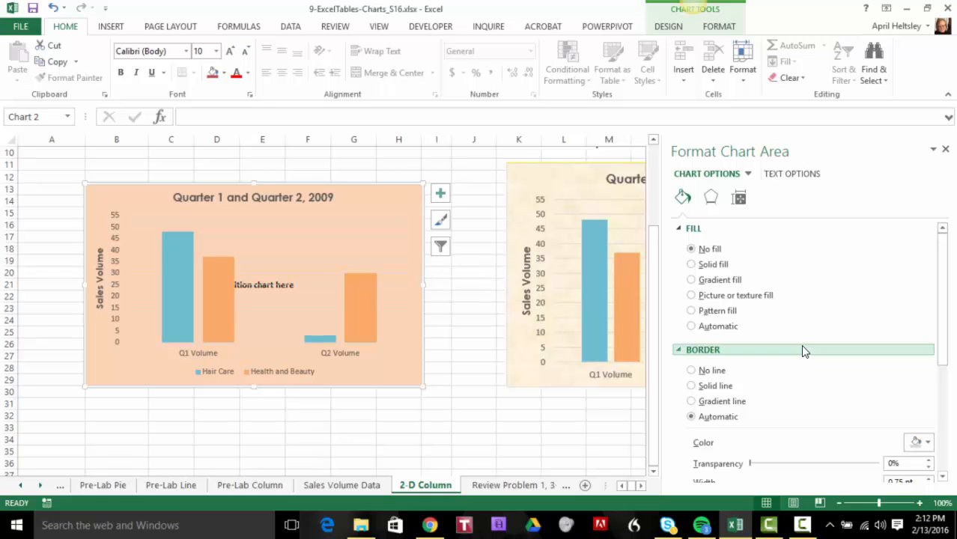
pyautogui.scroll(-1, 803, 346)
pyautogui.scroll(-2, 802, 351)
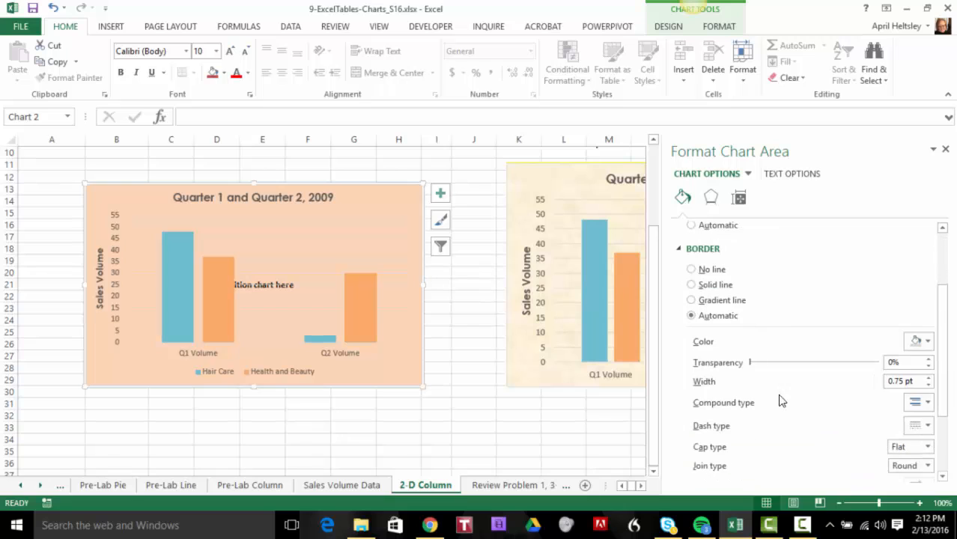
# Fill the chart area with the Parchment texture
pyautogui.rightClick(391, 193)
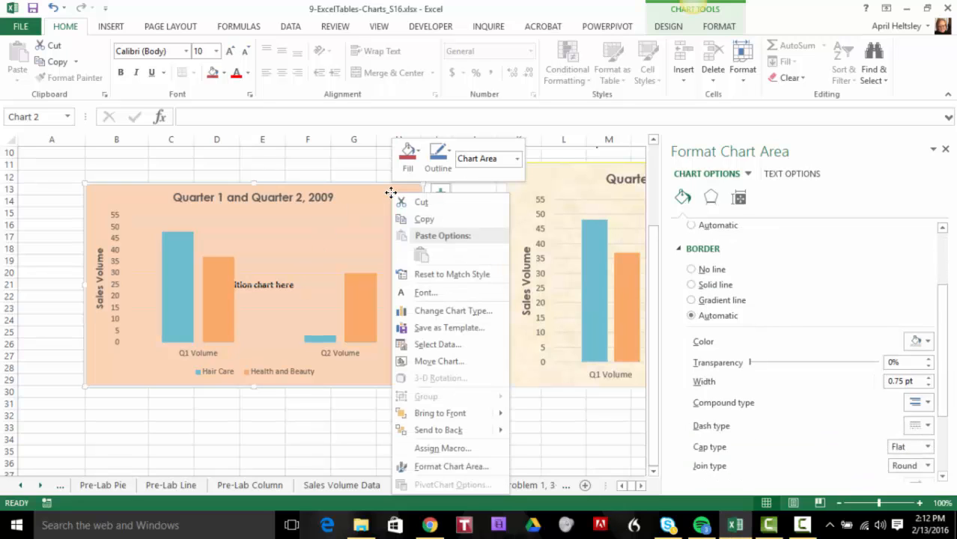
pyautogui.click(419, 152)
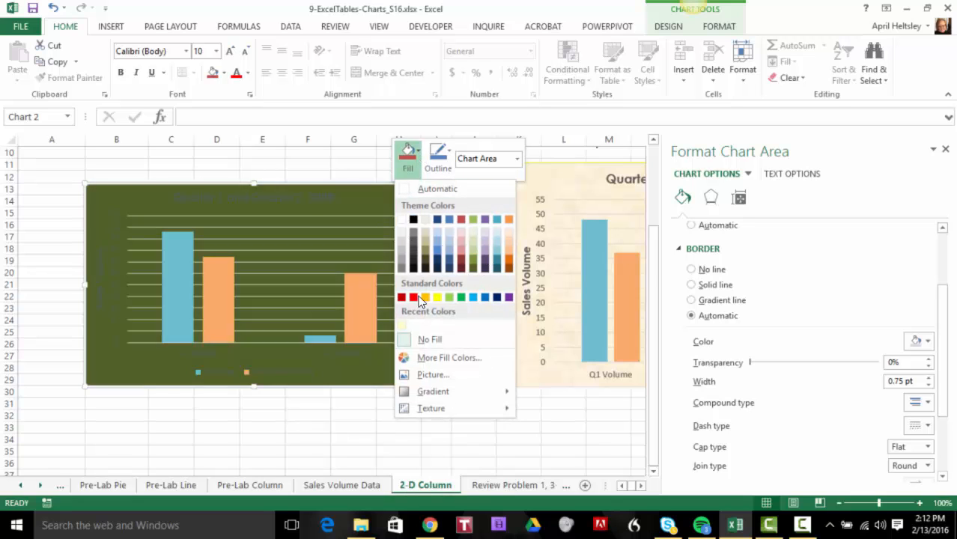
pyautogui.click(416, 154)
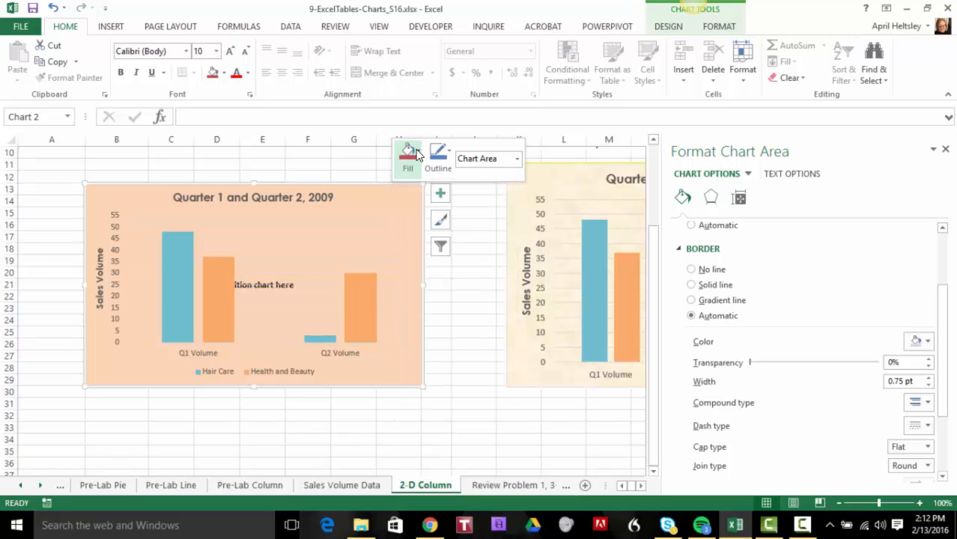
pyautogui.click(417, 153)
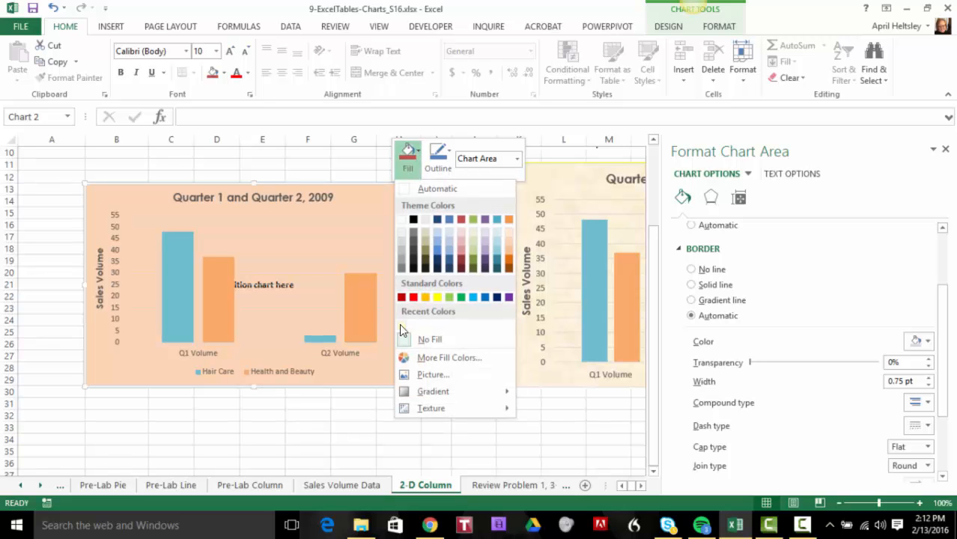
pyautogui.moveTo(430, 411)
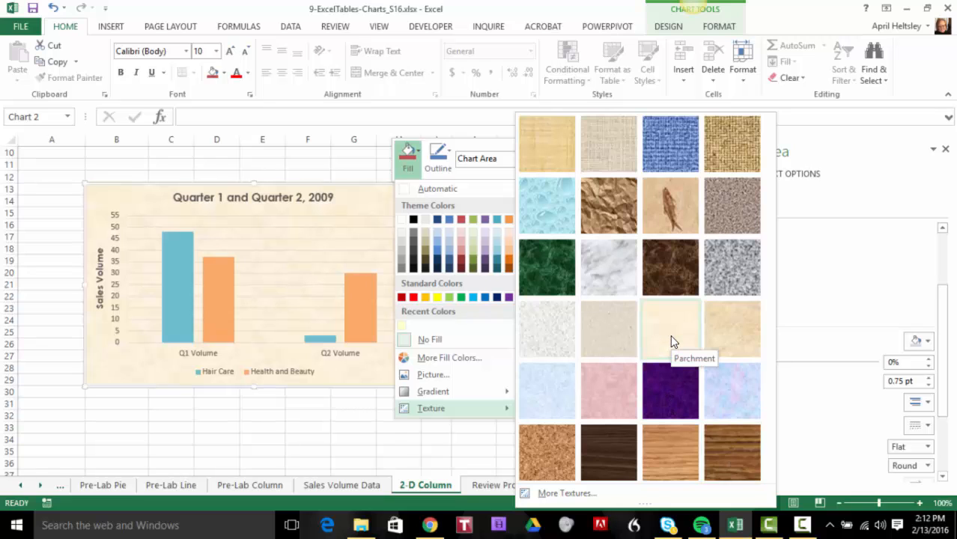
pyautogui.click(670, 334)
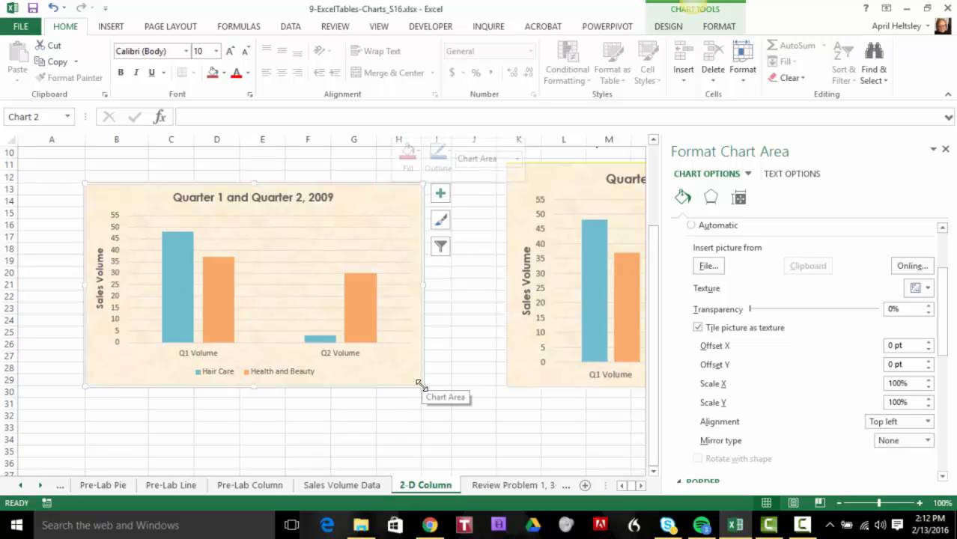
# Enlarge the chart so it extends down to row 35 and across into column I
pyautogui.moveTo(422, 387); pyautogui.dragTo(421, 452)
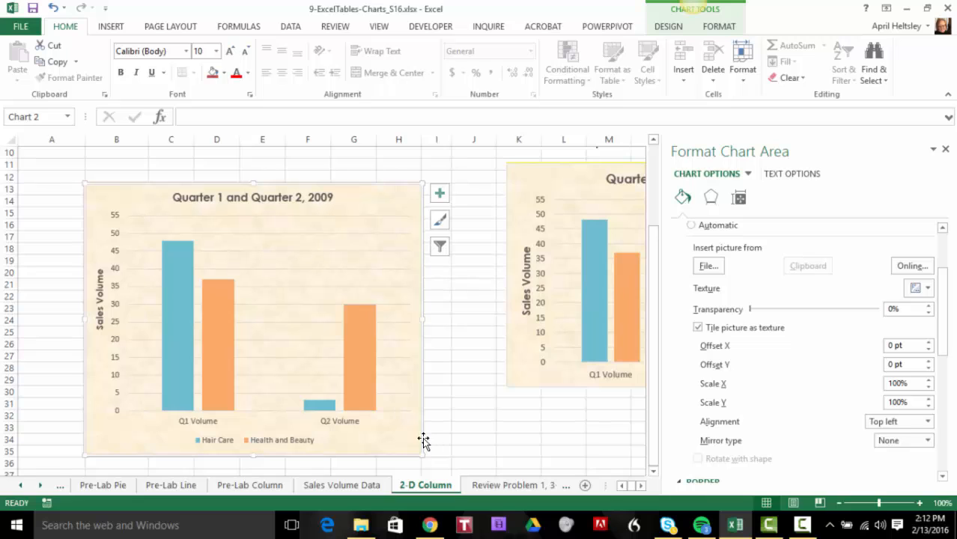
pyautogui.moveTo(421, 321); pyautogui.dragTo(449, 322)
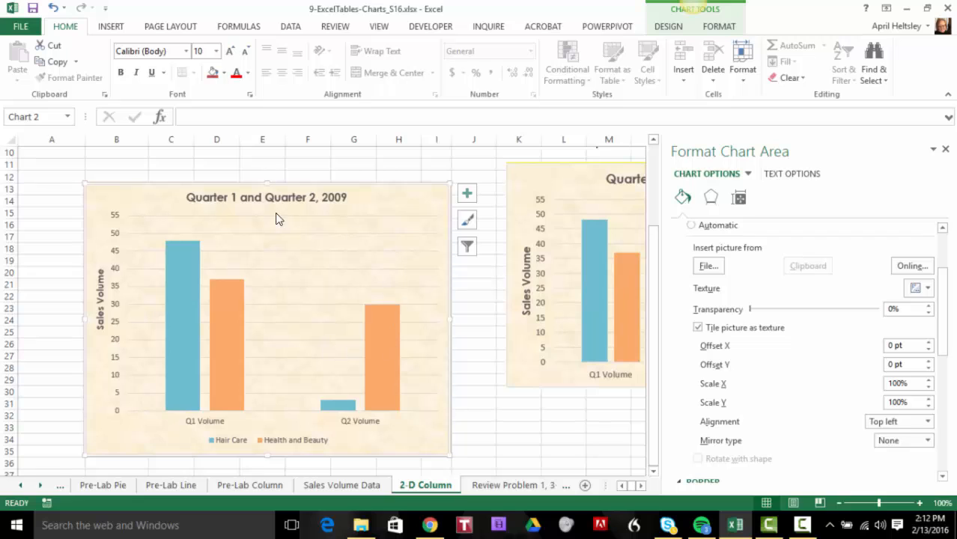
# Enlarge the column chart so its upper-left corner extends to row 11 and into column A
pyautogui.click(100, 288)
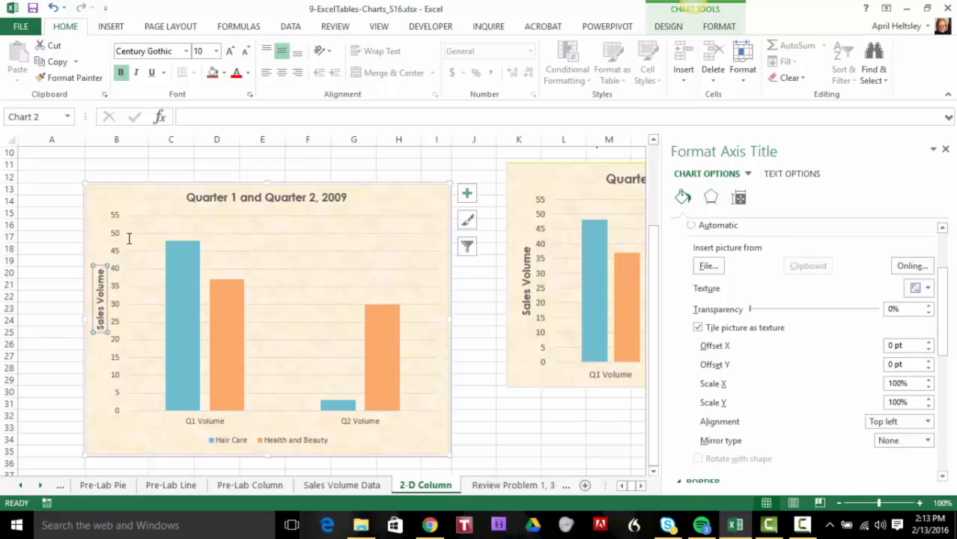
pyautogui.click(212, 193)
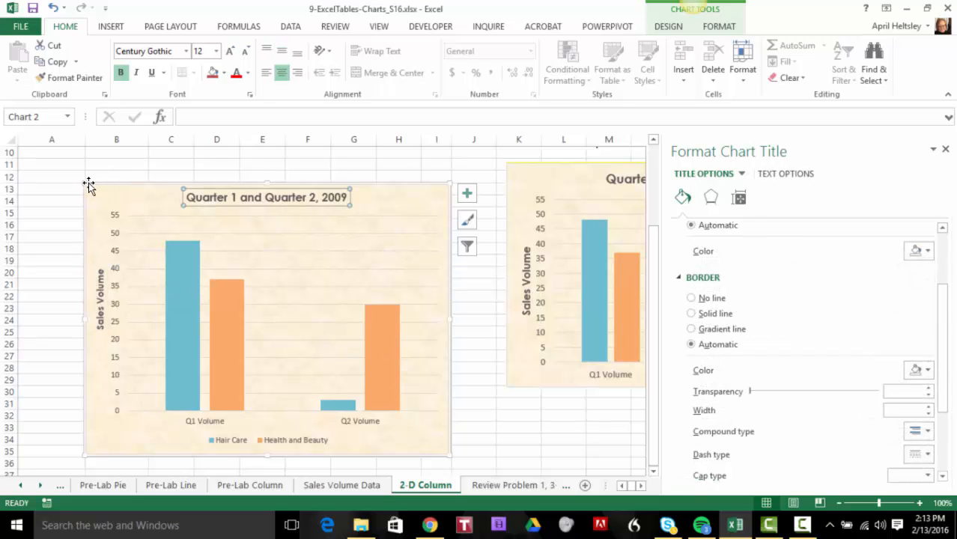
pyautogui.moveTo(84, 183); pyautogui.dragTo(56, 158)
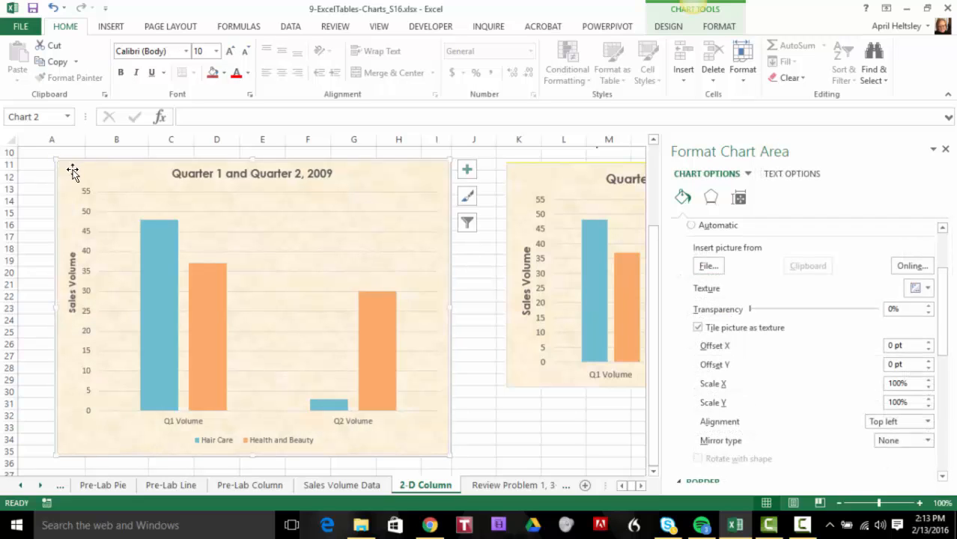
# Make the Q1 Volume and Q2 Volume labels on the column chart's horizontal axis bold
pyautogui.click(212, 177)
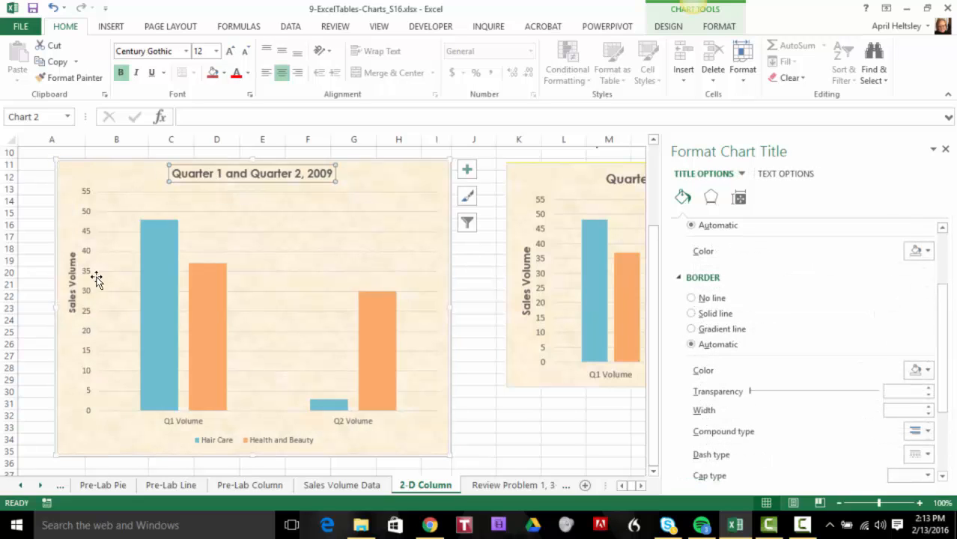
pyautogui.click(73, 300)
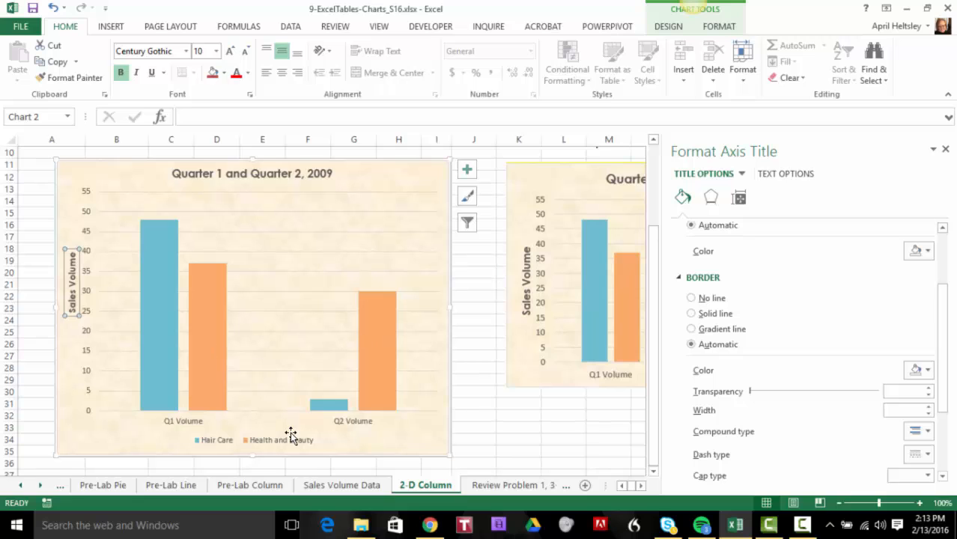
pyautogui.click(236, 418)
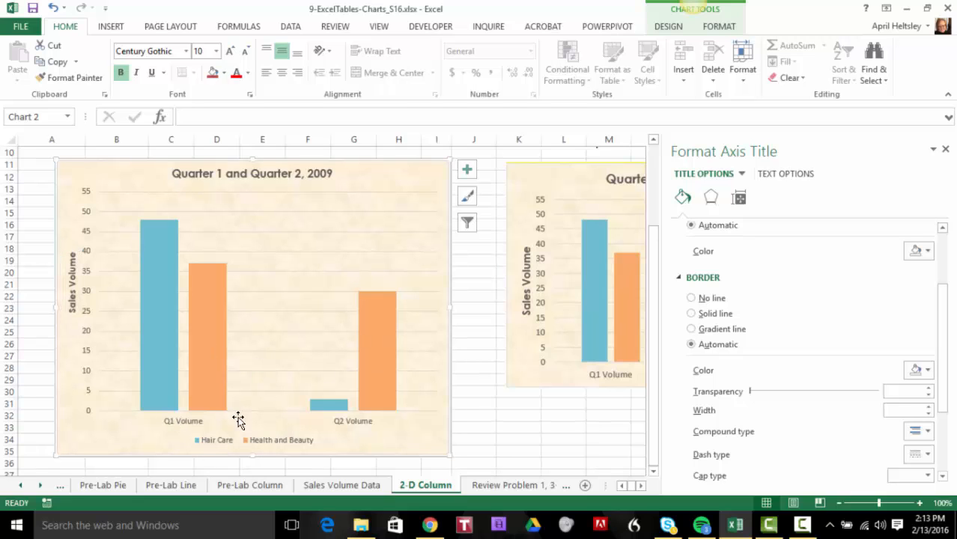
pyautogui.click(358, 417)
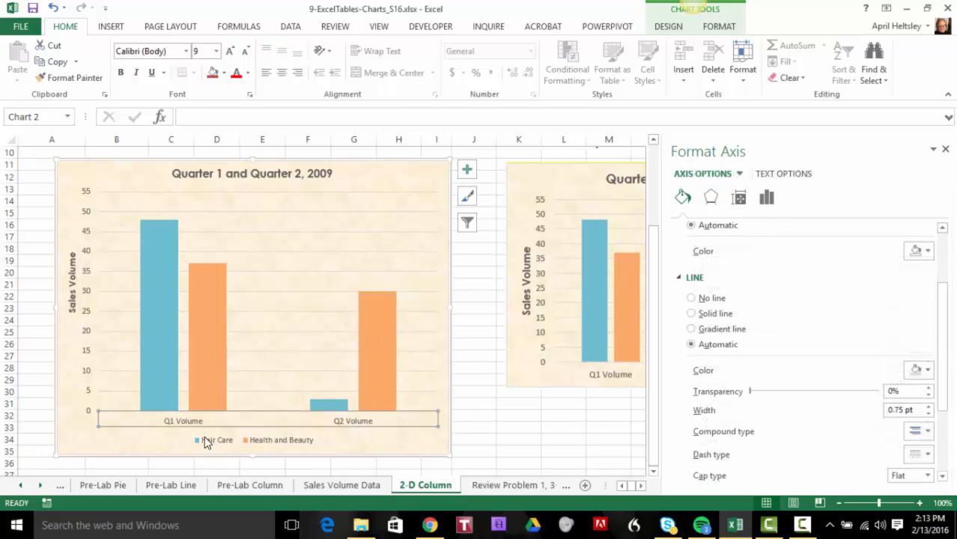
pyautogui.click(120, 74)
pyautogui.click(373, 443)
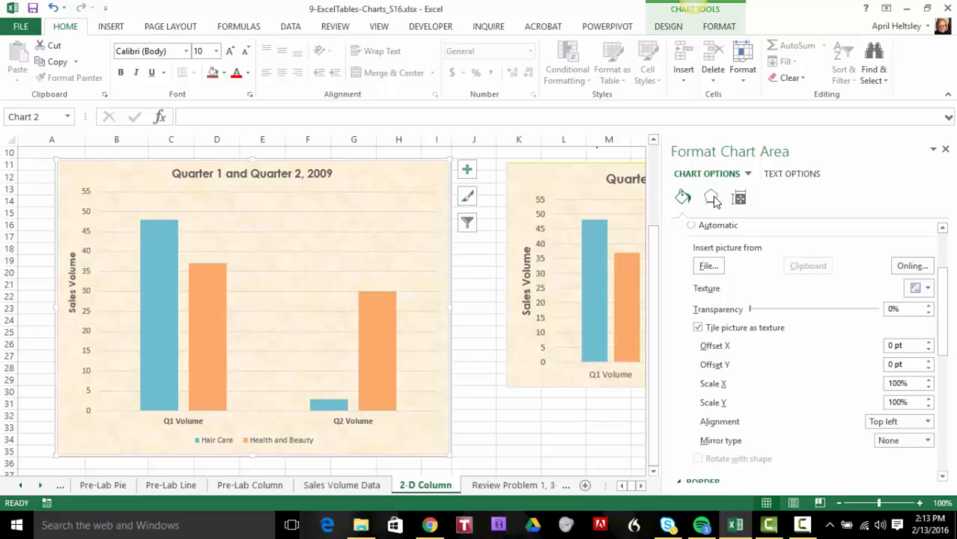
# Switch to the Review Problem 1, 3-D Pie sheet and narrow the formatting pane to uncover the finished example
pyautogui.moveTo(661, 190); pyautogui.dragTo(800, 197)
pyautogui.click(512, 487)
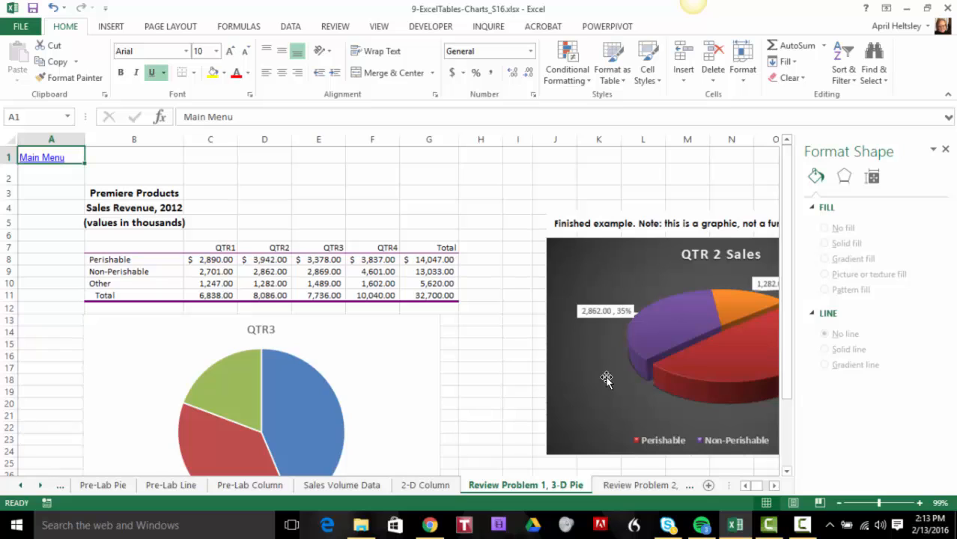
pyautogui.moveTo(795, 297); pyautogui.dragTo(893, 287)
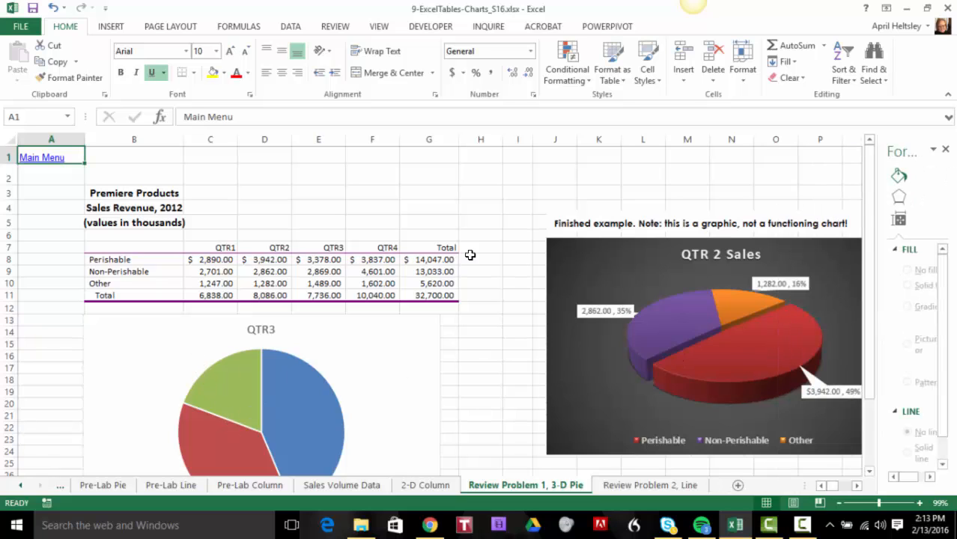
pyautogui.scroll(-3, 490, 300)
pyautogui.scroll(3, 491, 299)
# Compare the commands offered for the QTR3 pie chart's chart area, whole series and single Perishable slice
pyautogui.click(286, 386)
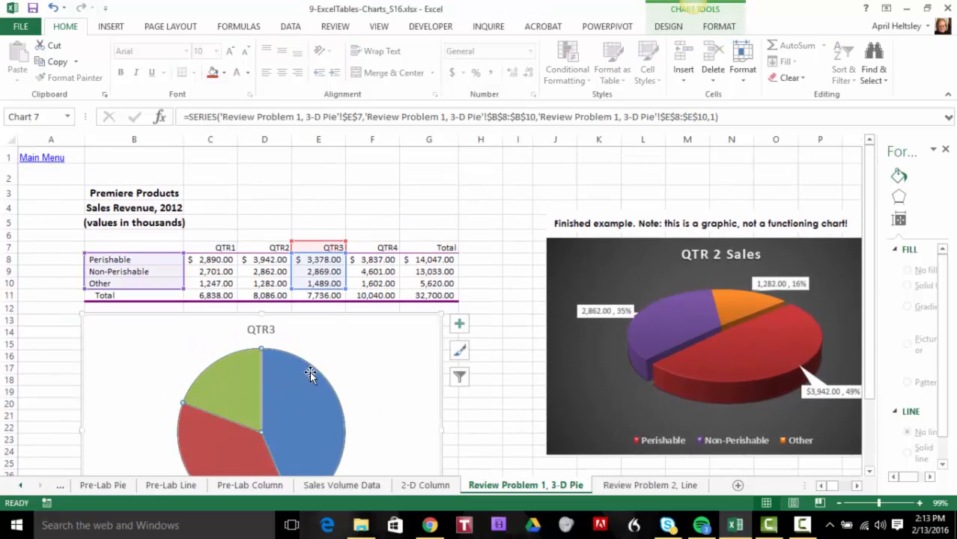
pyautogui.rightClick(343, 331)
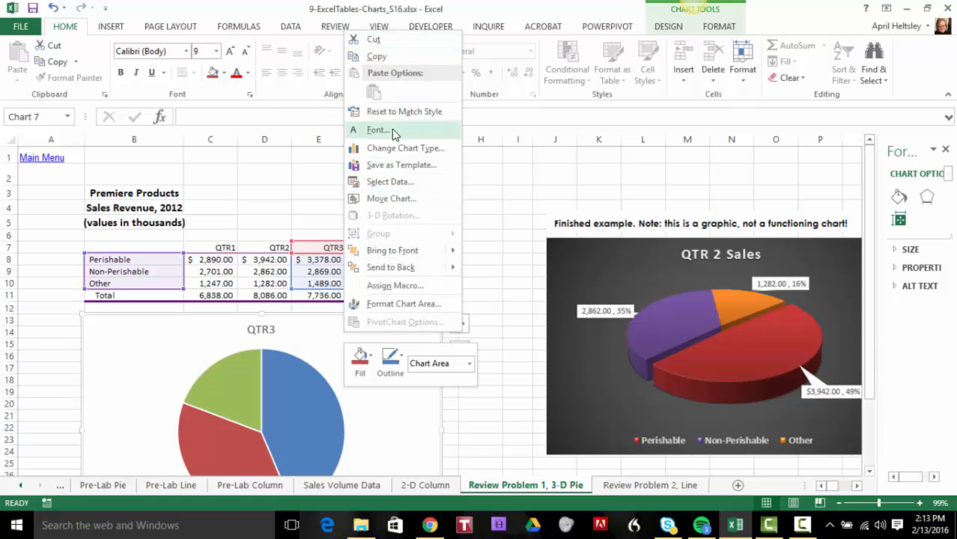
pyautogui.rightClick(320, 394)
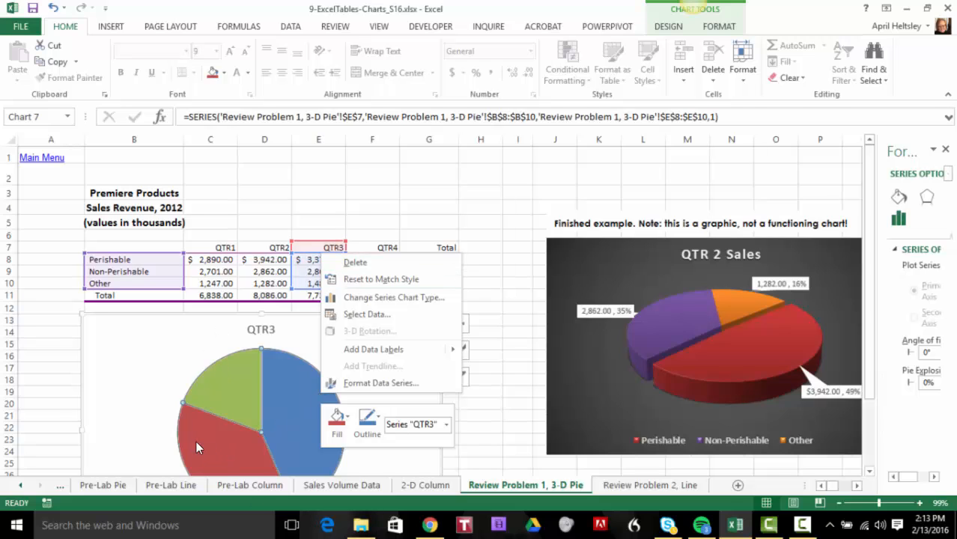
pyautogui.click(292, 386)
pyautogui.click(286, 385)
pyautogui.rightClick(287, 384)
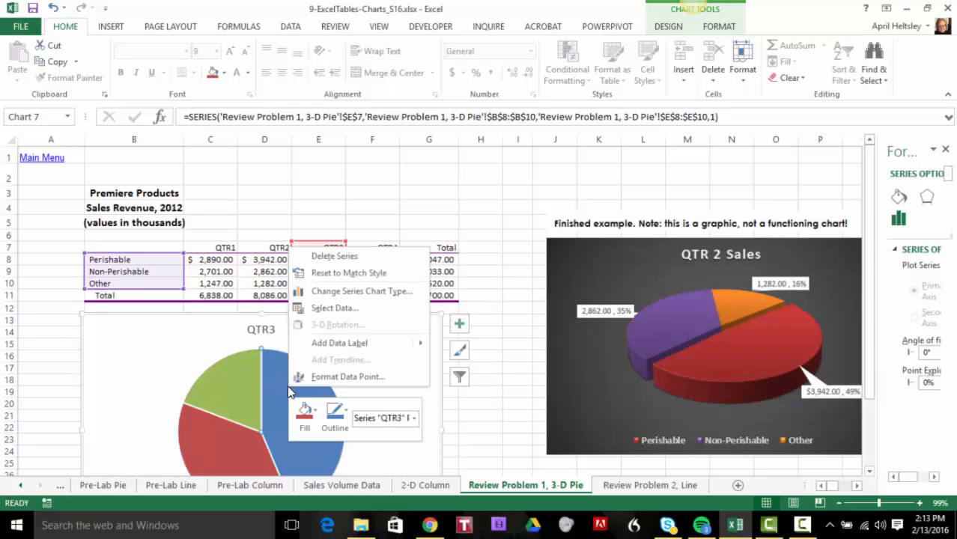
pyautogui.click(196, 335)
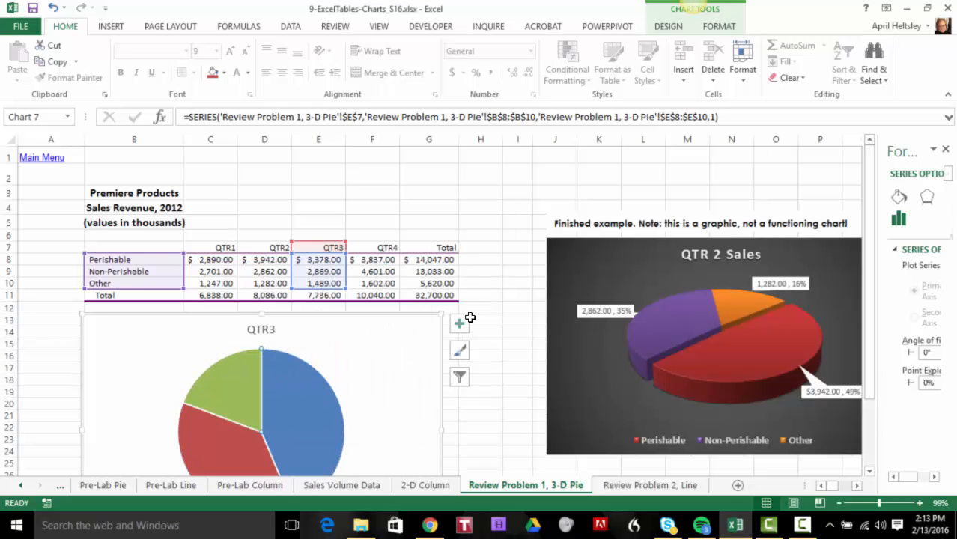
pyautogui.scroll(-2, 419, 348)
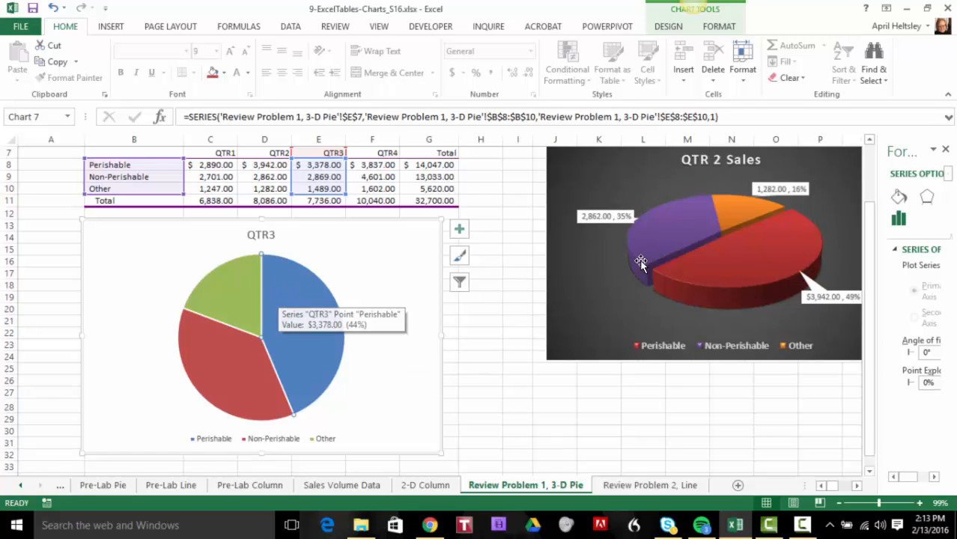
pyautogui.rightClick(287, 308)
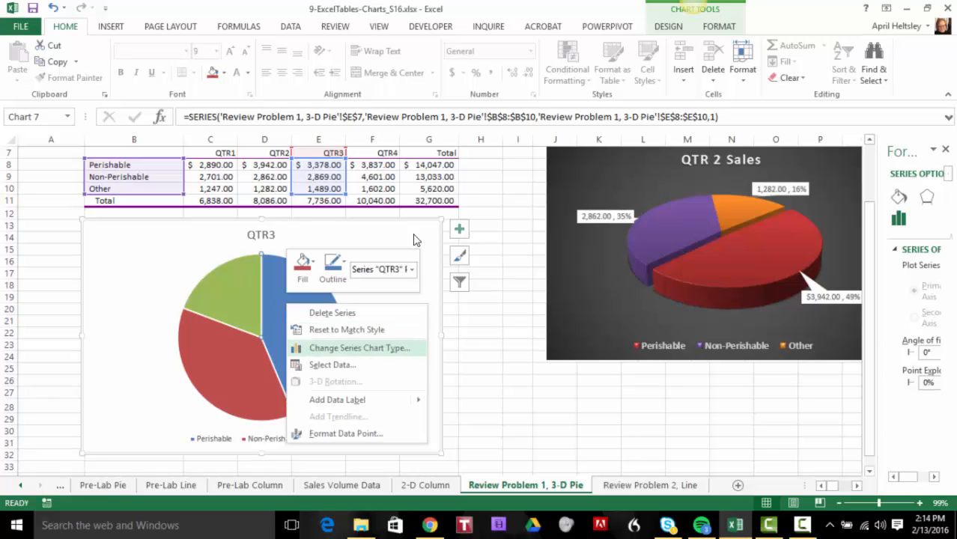
pyautogui.press('Escape')
pyautogui.rightClick(377, 230)
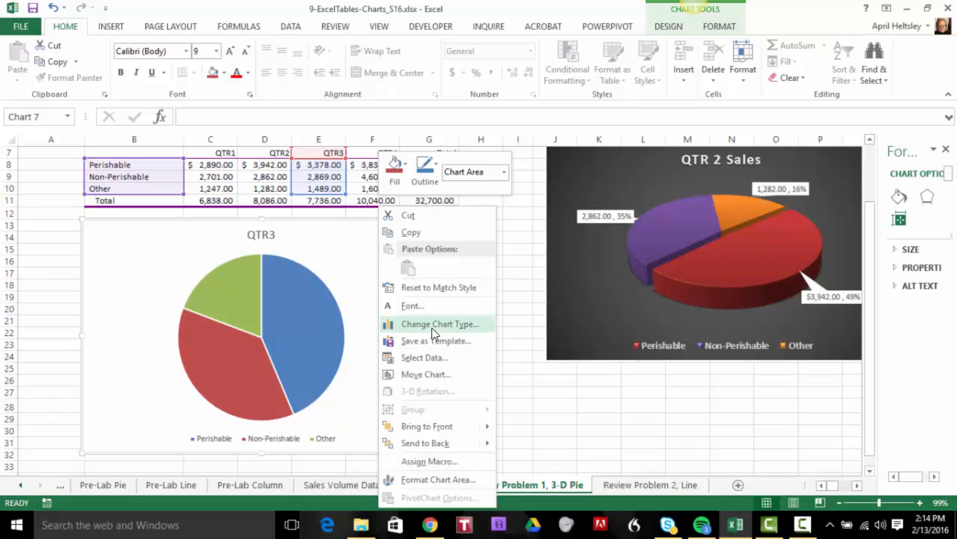
# Change the QTR3 pie chart's type to 3-D Pie
pyautogui.click(674, 30)
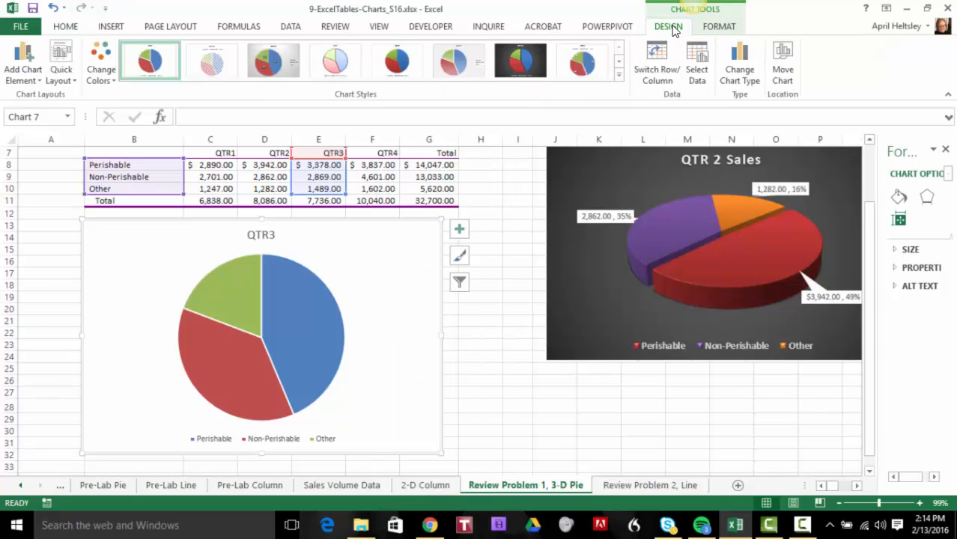
pyautogui.click(740, 70)
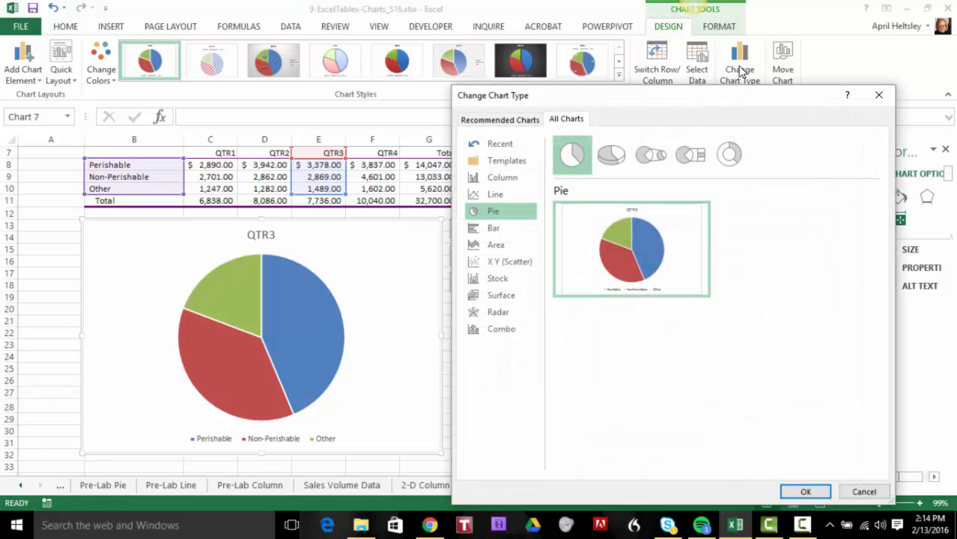
pyautogui.click(603, 154)
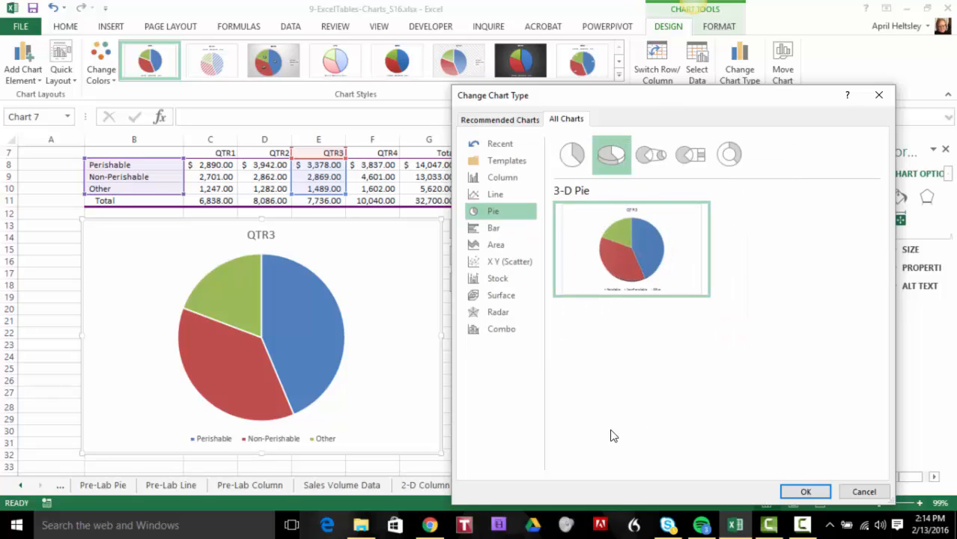
pyautogui.click(799, 492)
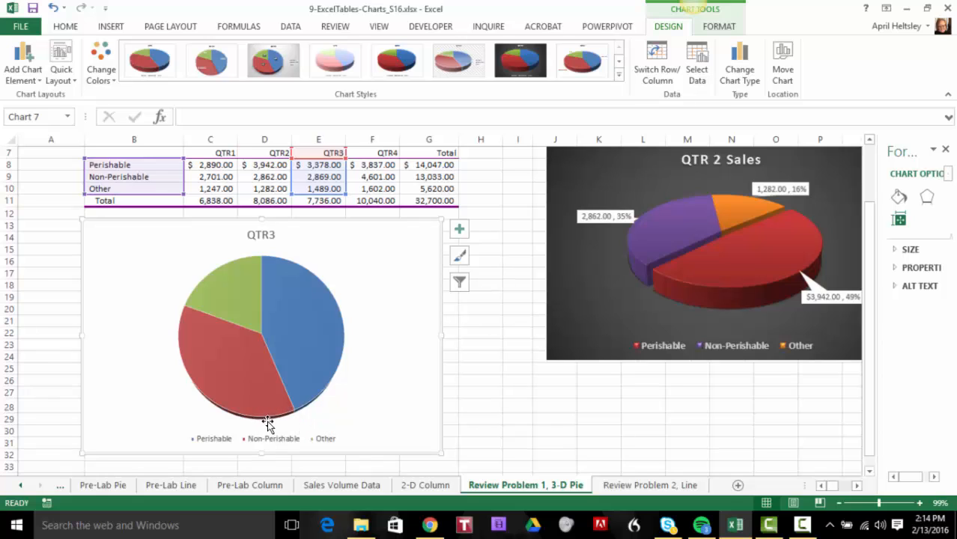
# Examine the formatting options for the pie chart's series, plot area and chart area, including the element list and shape styles
pyautogui.rightClick(284, 330)
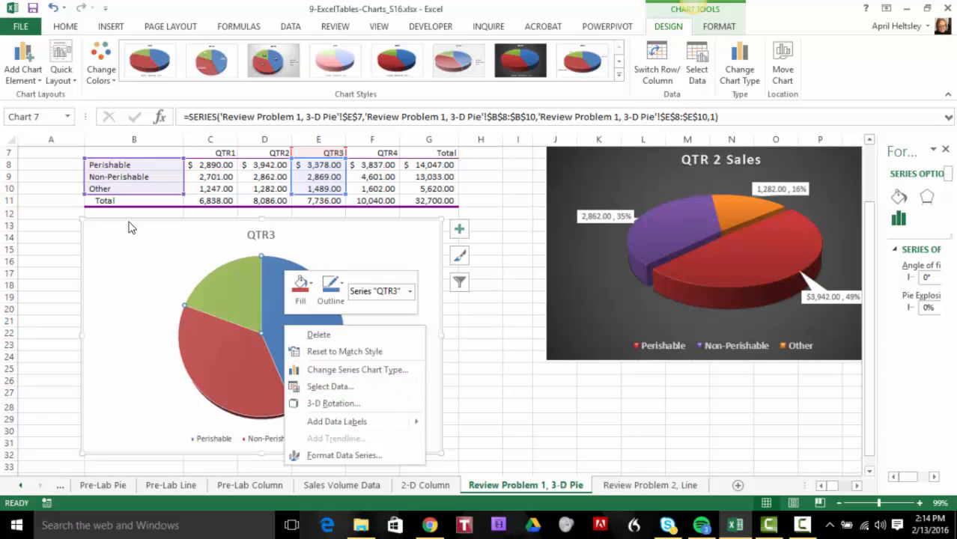
pyautogui.press('Escape')
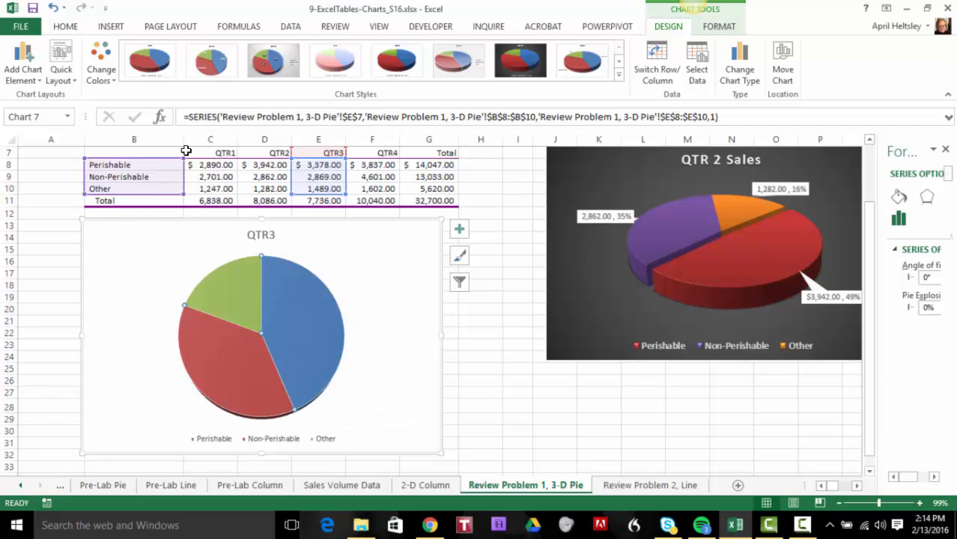
pyautogui.click(730, 30)
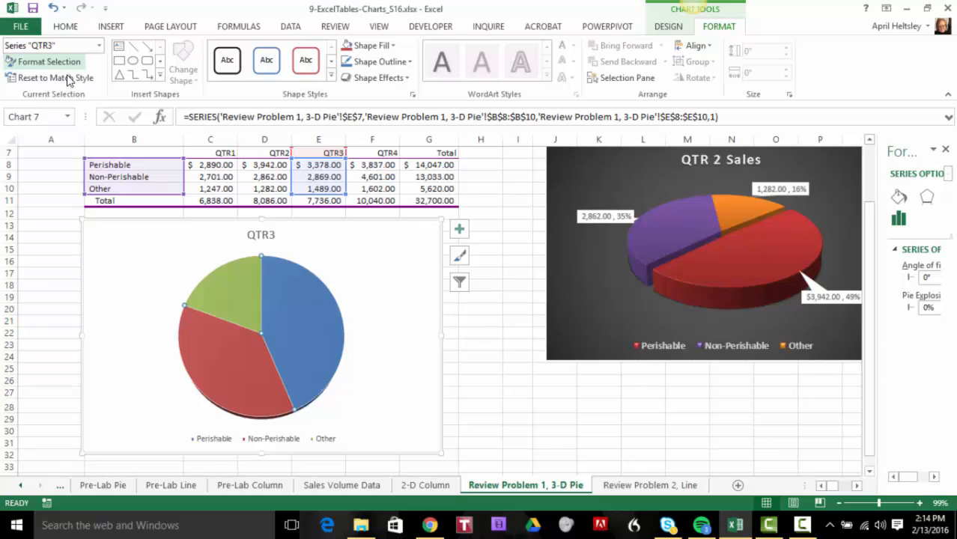
pyautogui.click(244, 271)
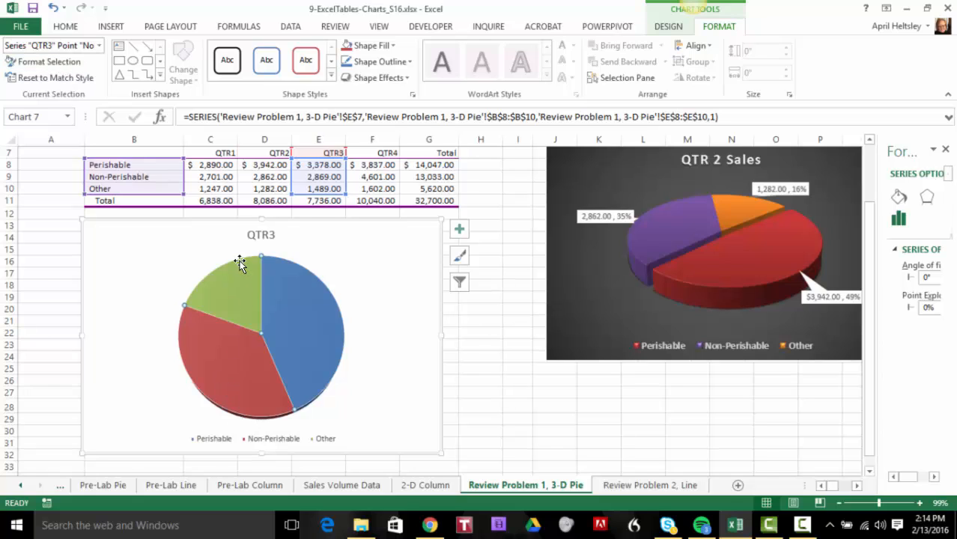
pyautogui.click(154, 256)
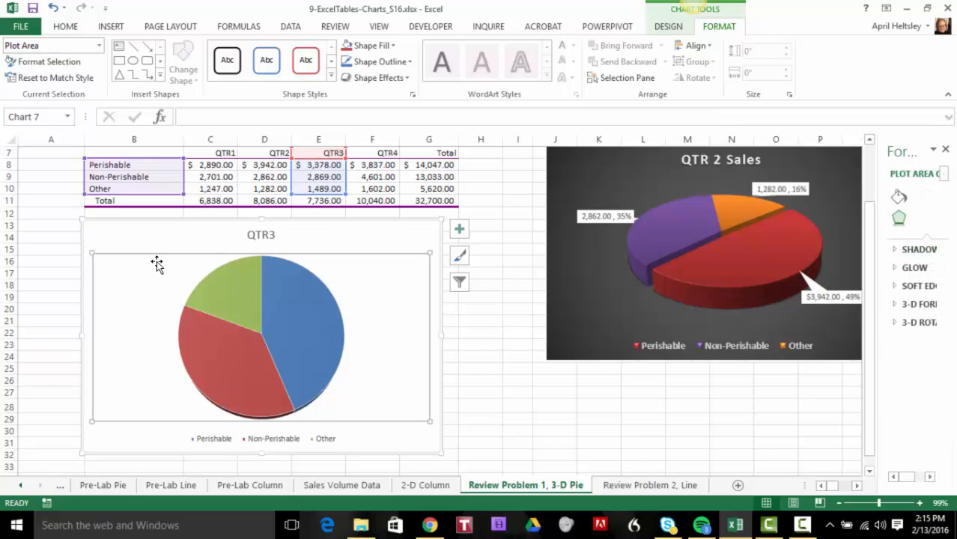
pyautogui.click(133, 230)
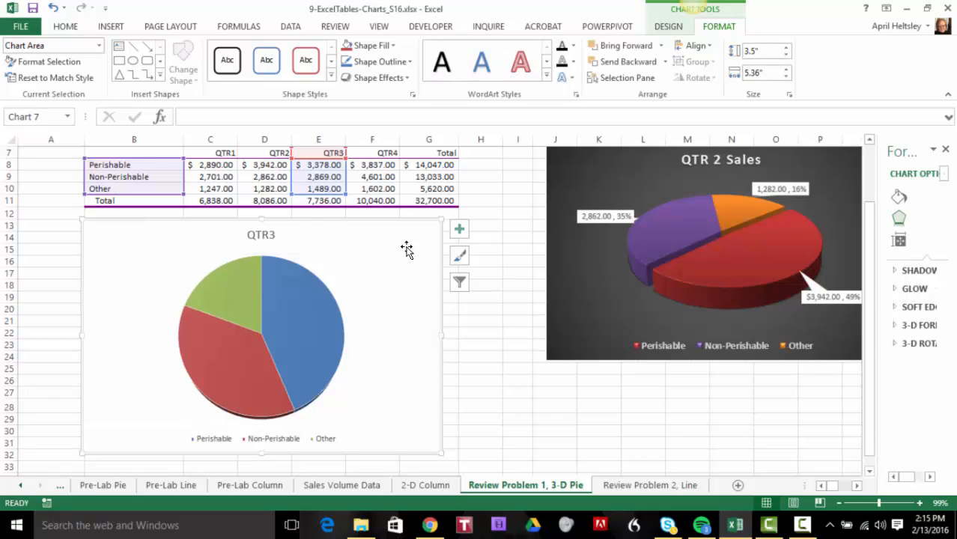
pyautogui.click(98, 48)
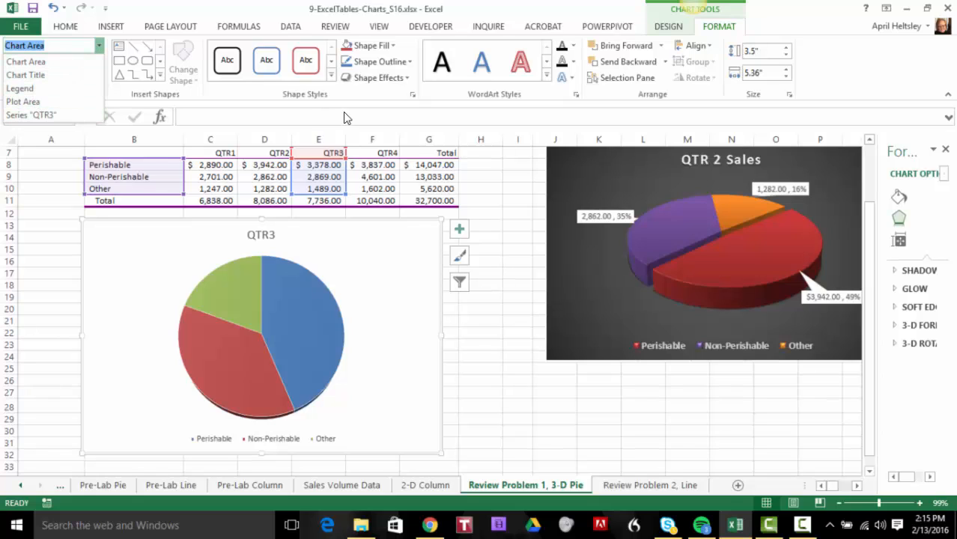
pyautogui.click(333, 66)
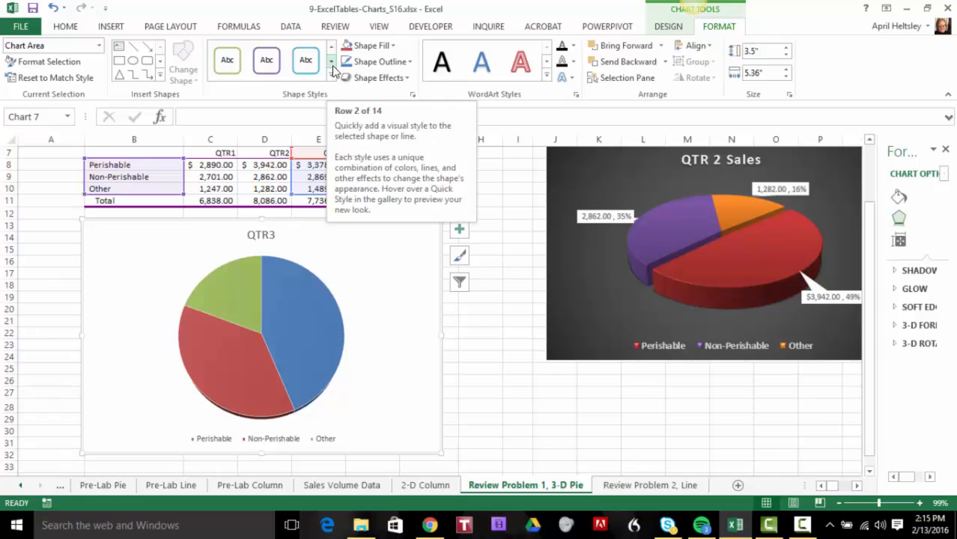
pyautogui.click(333, 69)
pyautogui.click(332, 69)
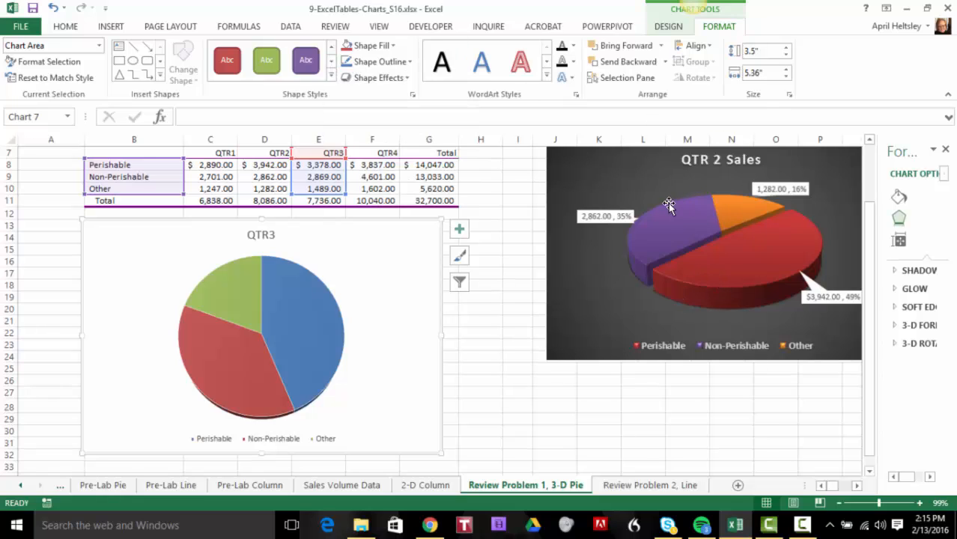
# Apply chart Style 7 to the 3-D pie and choose the quick layout with no title and the legend below the pie
pyautogui.click(668, 26)
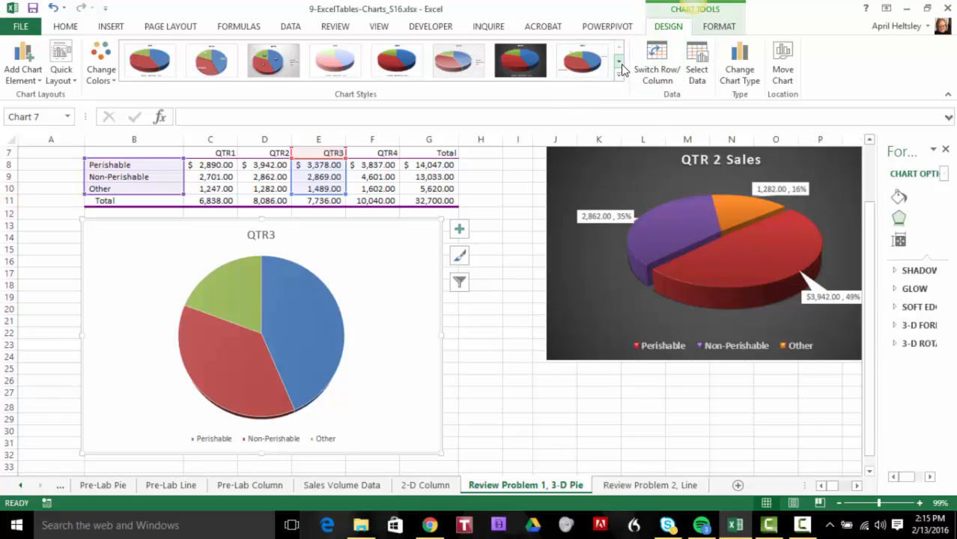
pyautogui.click(523, 65)
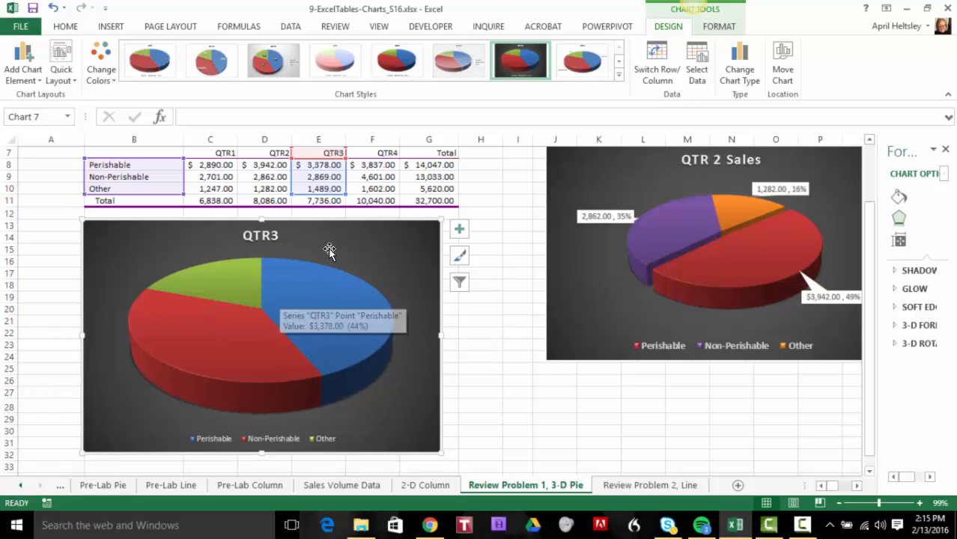
pyautogui.click(72, 79)
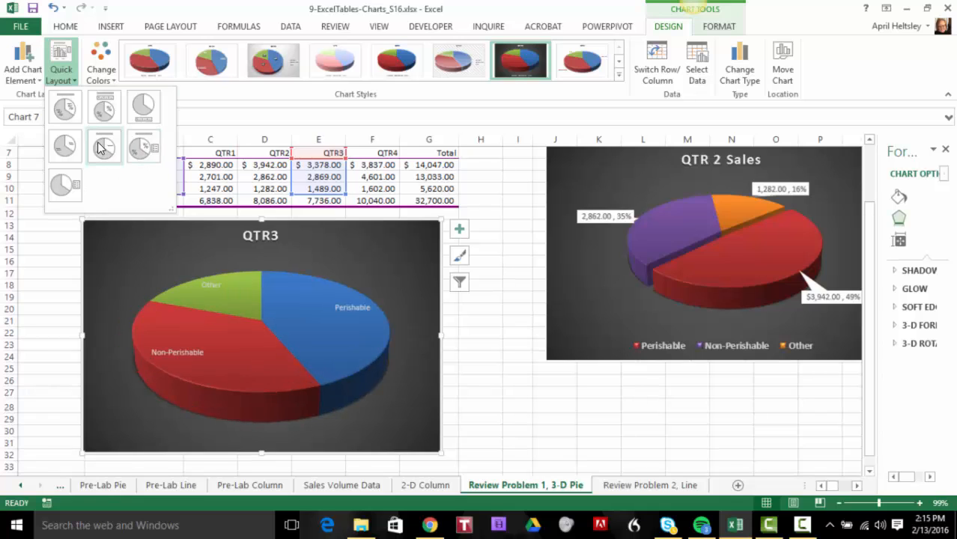
pyautogui.click(143, 108)
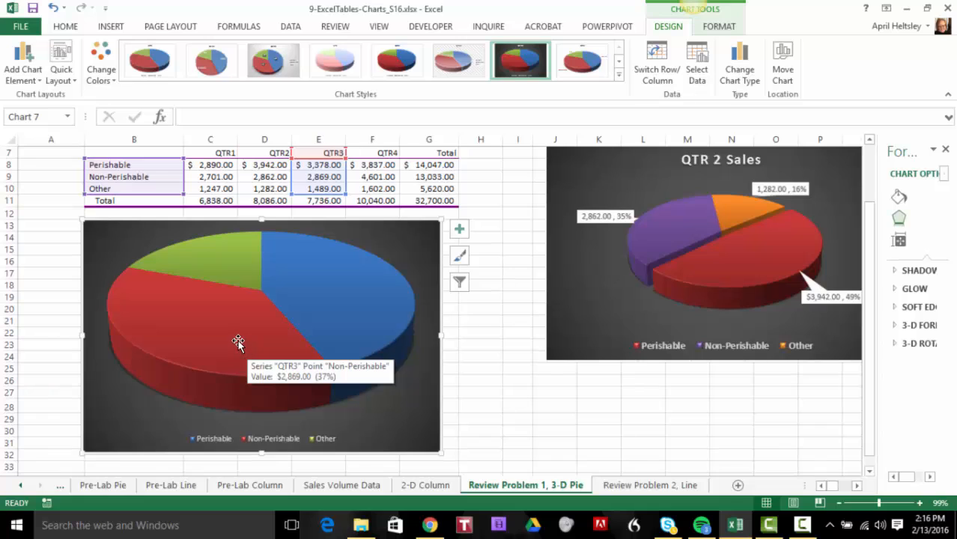
# Pull the green Other slice away from the 3-D pie, and move it back against the other slices
pyautogui.click(306, 312)
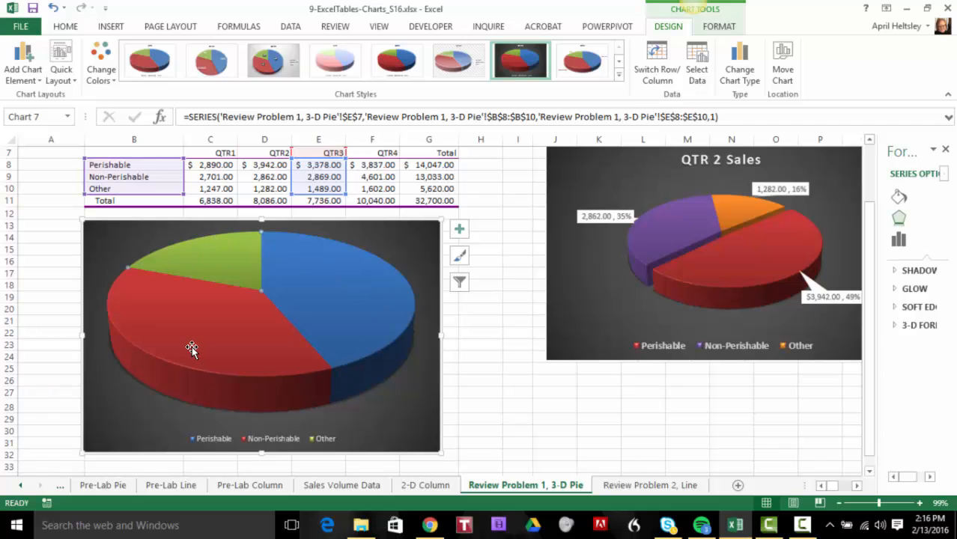
pyautogui.moveTo(220, 263); pyautogui.dragTo(200, 241)
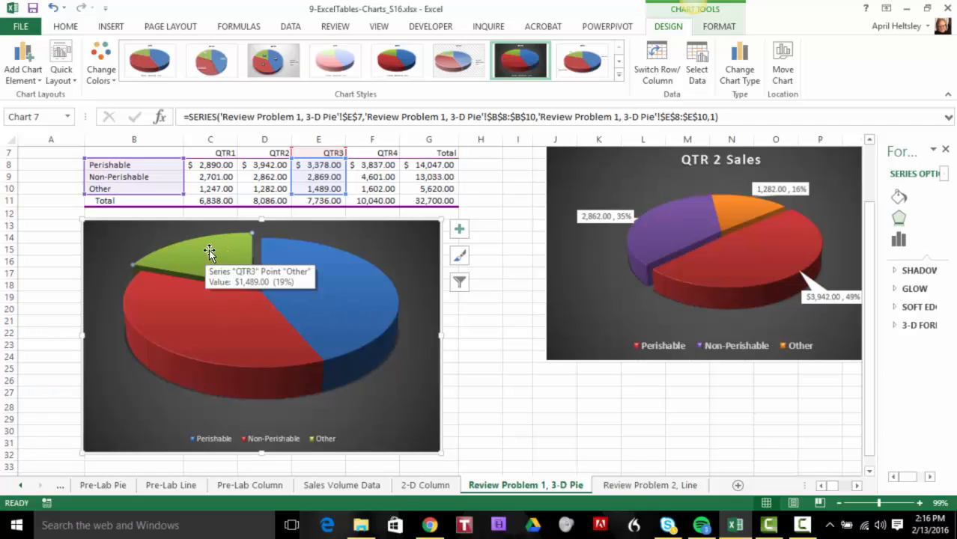
pyautogui.moveTo(210, 251); pyautogui.dragTo(288, 355)
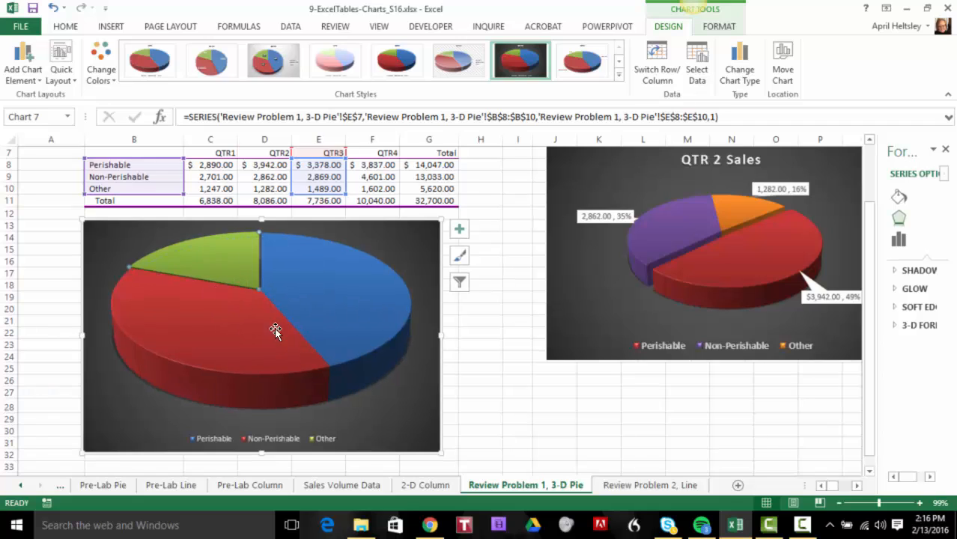
pyautogui.moveTo(225, 263); pyautogui.dragTo(247, 271)
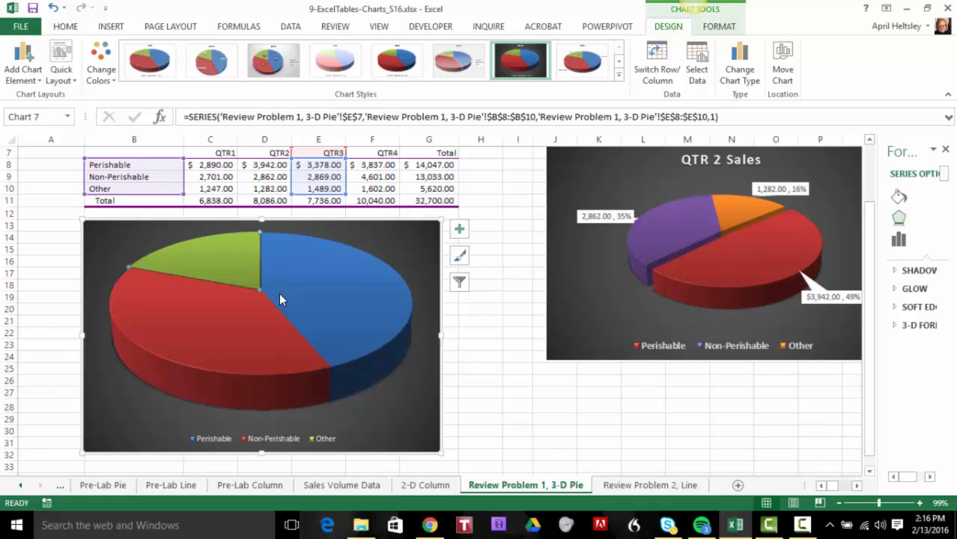
# Set the 3-D pie chart's X Rotation to 50° so the Perishable slice faces the front
pyautogui.rightClick(278, 293)
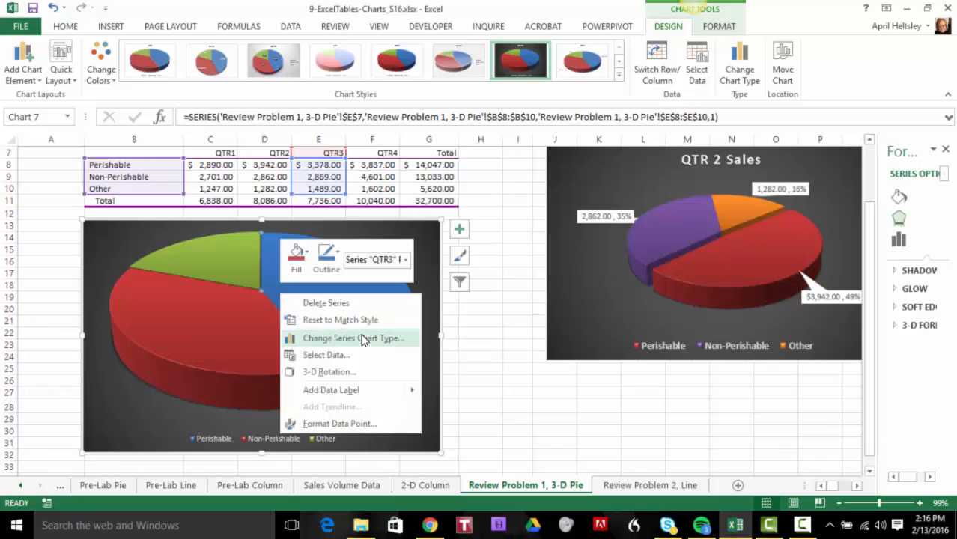
pyautogui.click(330, 375)
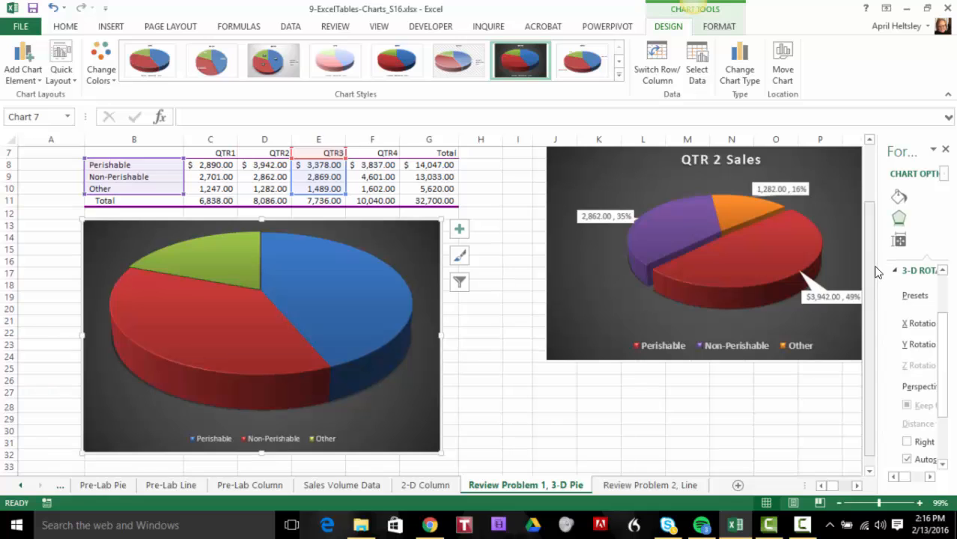
pyautogui.moveTo(868, 265); pyautogui.dragTo(618, 271)
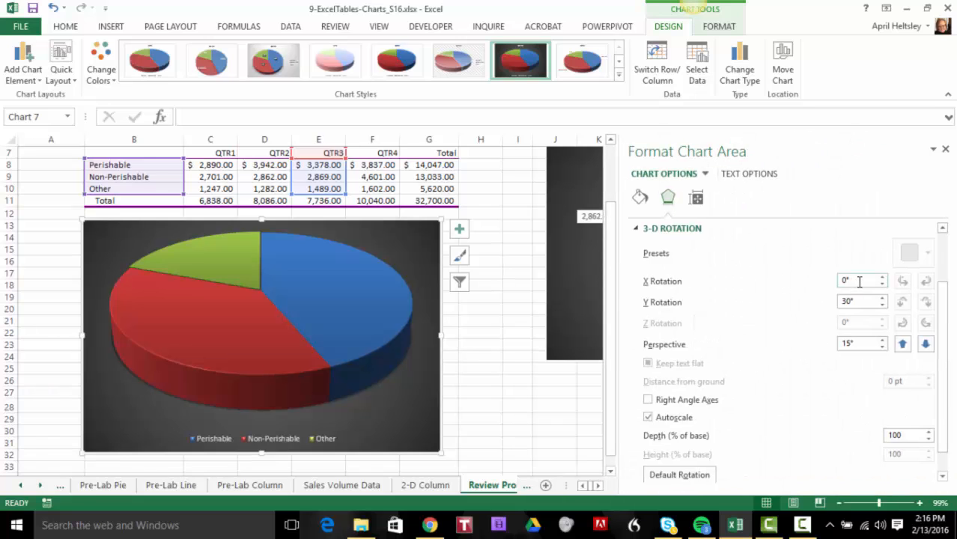
pyautogui.click(883, 278)
pyautogui.click(884, 278)
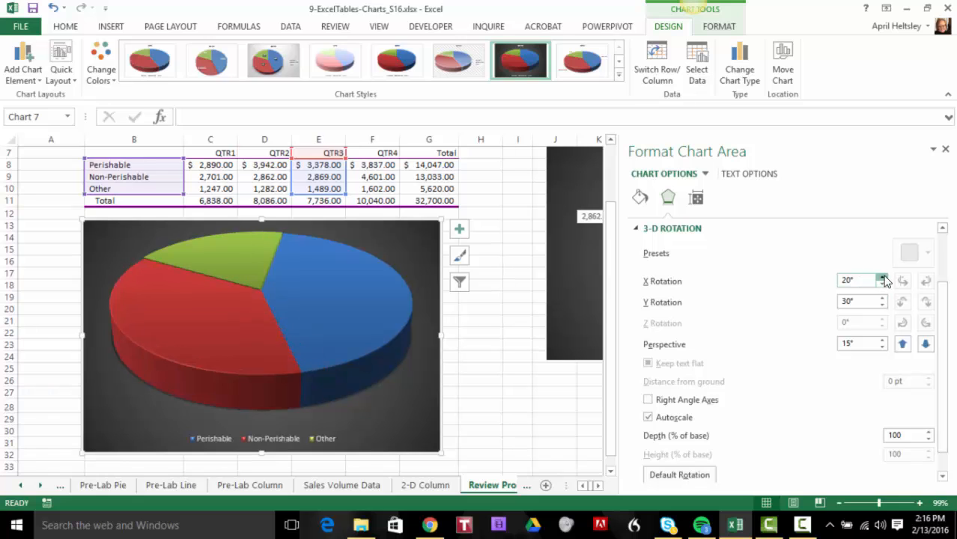
pyautogui.click(884, 278)
pyautogui.click(884, 278)
pyautogui.click(884, 278)
pyautogui.click(883, 278)
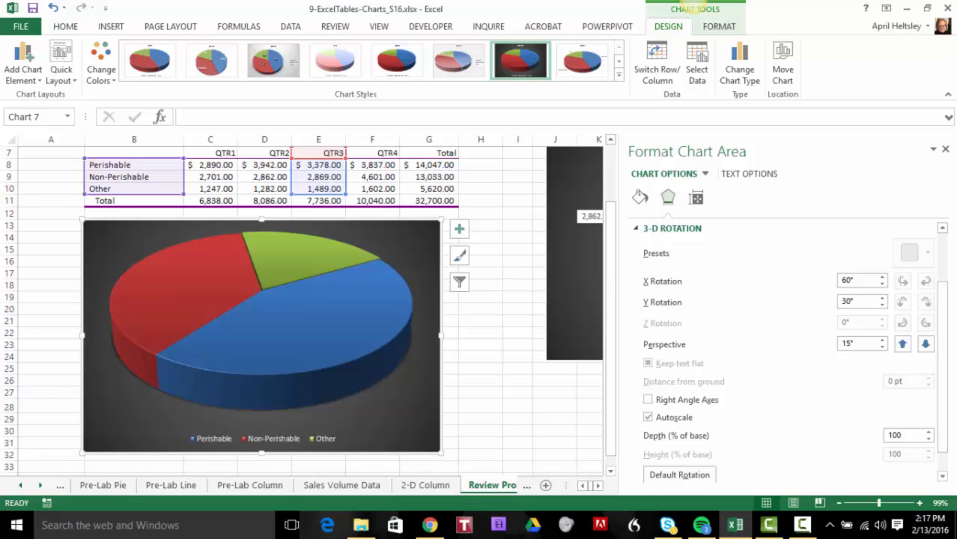
pyautogui.click(883, 284)
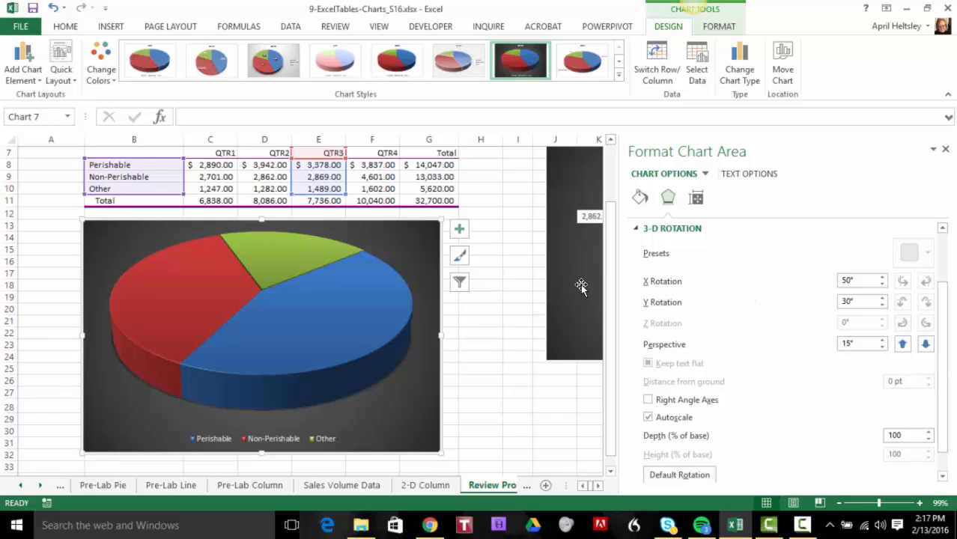
# Deselect the rotated pie chart and narrow the formatting pane to uncover the QTR 2 Sales example
pyautogui.moveTo(619, 285)
pyautogui.mouseDown()
pyautogui.moveTo(717, 278)
pyautogui.moveTo(613, 282)
pyautogui.mouseUp()
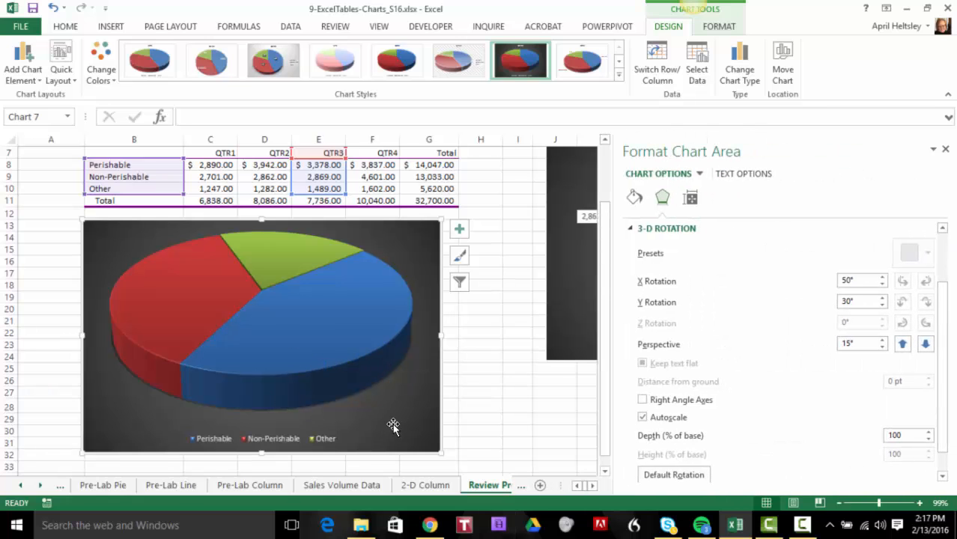
pyautogui.scroll(-1, 725, 456)
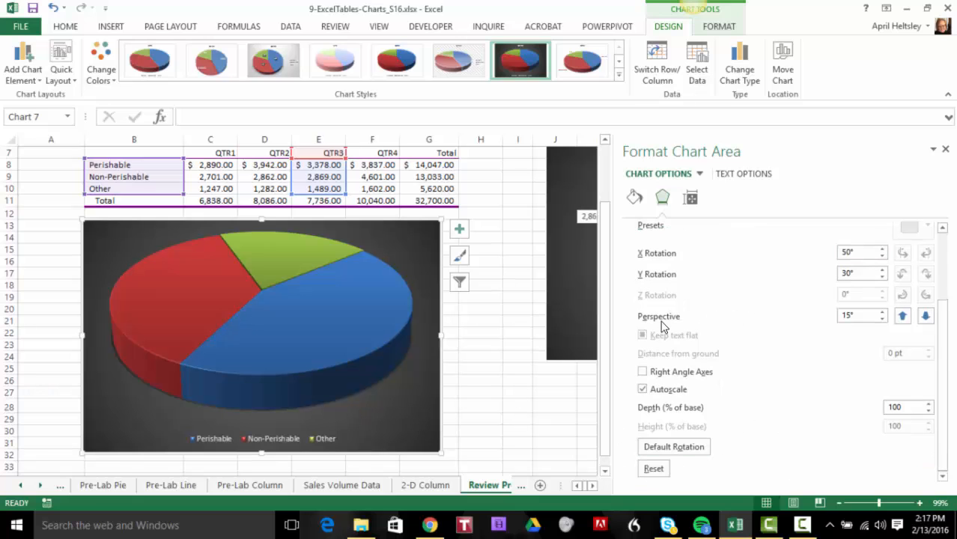
pyautogui.click(503, 367)
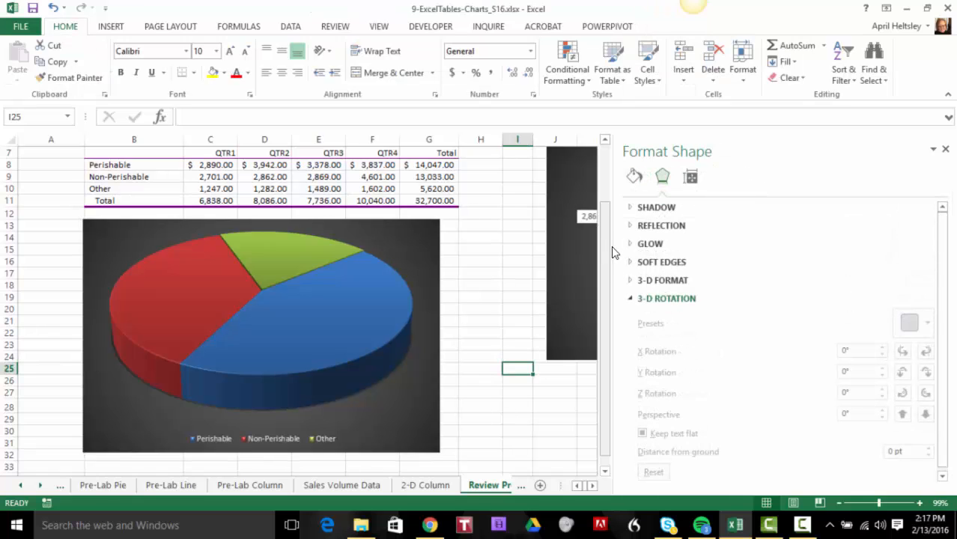
pyautogui.moveTo(613, 246); pyautogui.dragTo(787, 247)
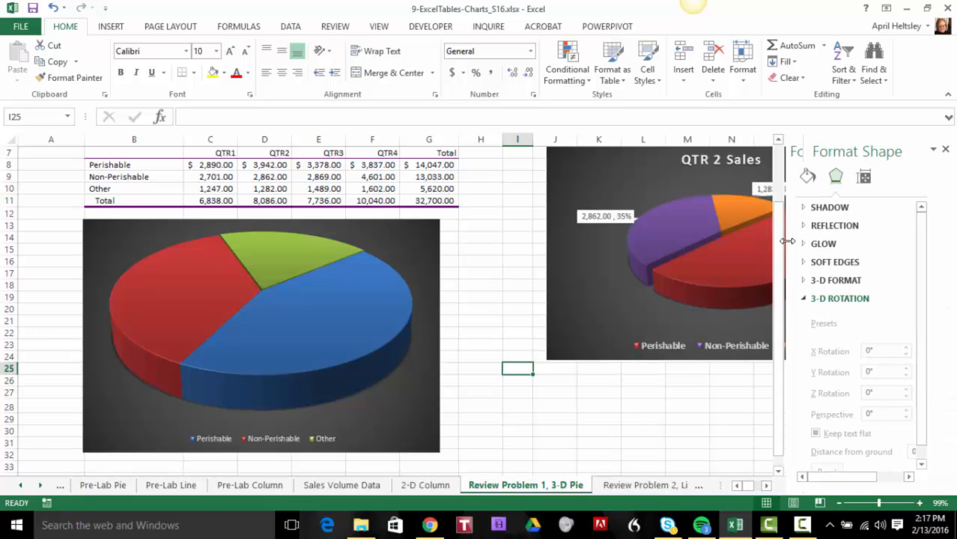